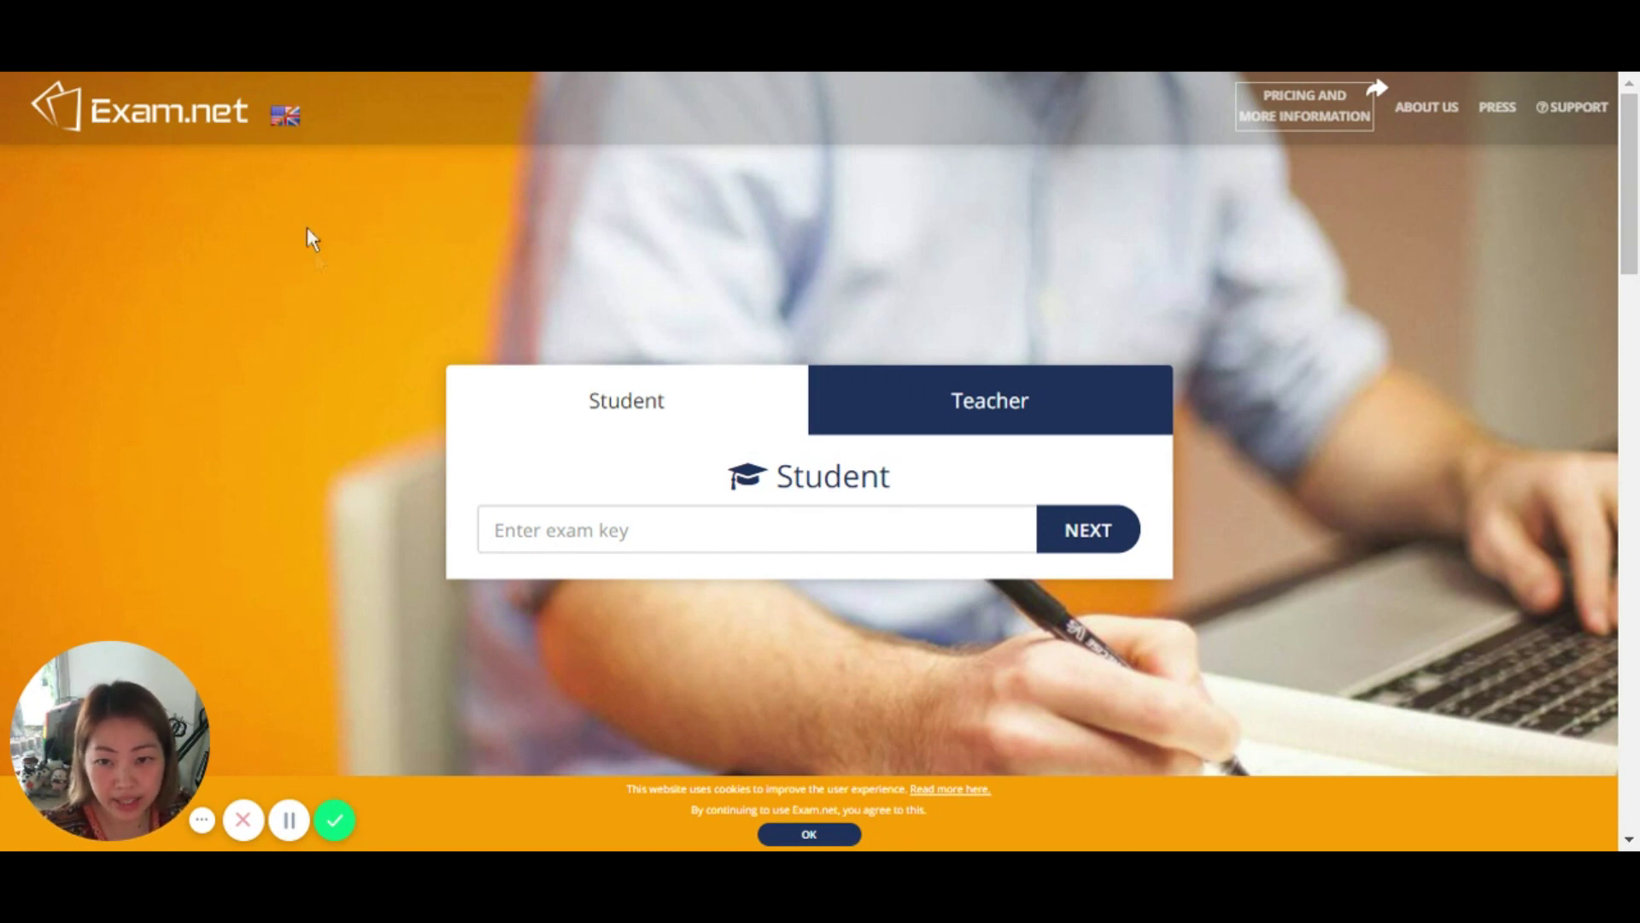
Step: Start a teacher registration with country Thailand and region Pathumthani
{"action": "left_click", "coordinate": [993, 413]}
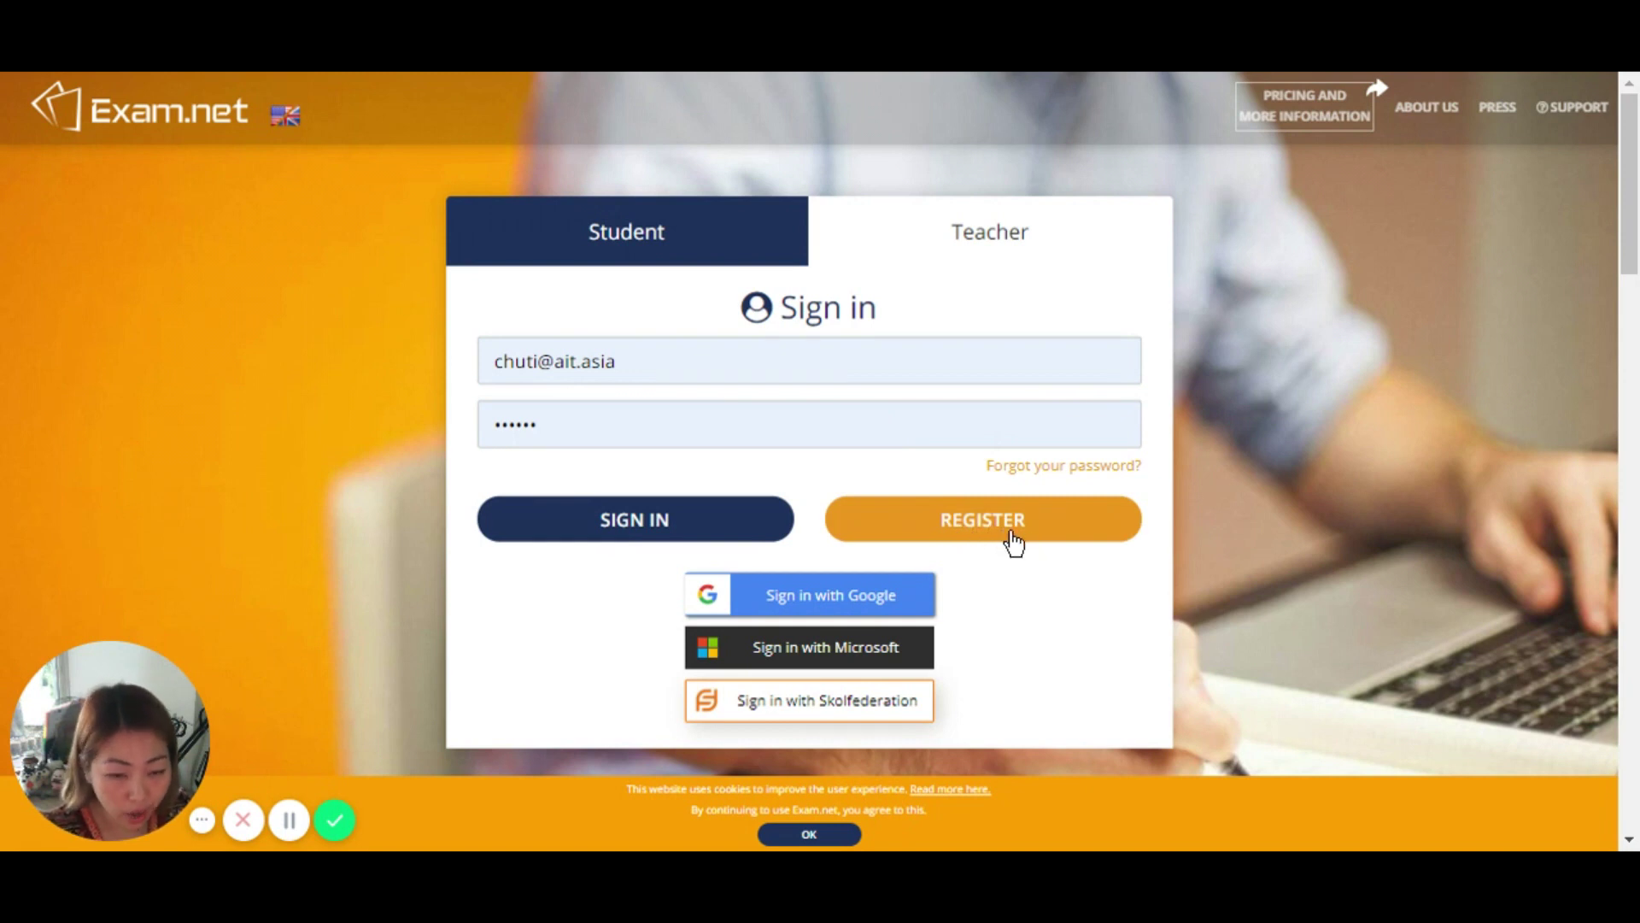
{"action": "left_click", "coordinate": [1026, 531]}
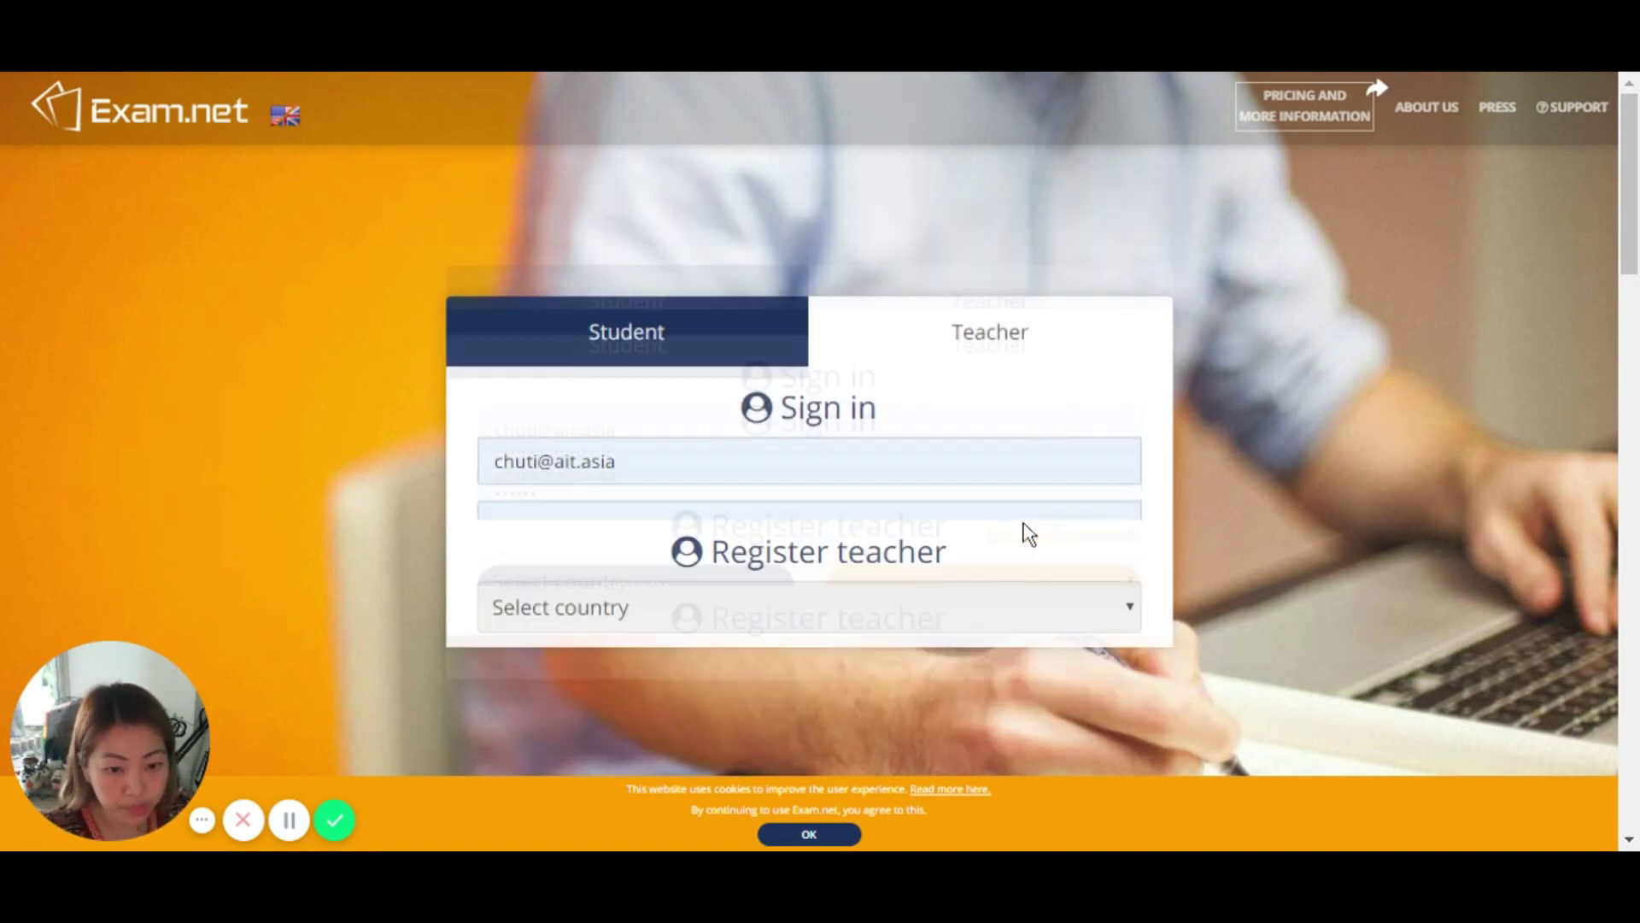
{"action": "left_click", "coordinate": [567, 501]}
{"action": "type", "text": "taj"}
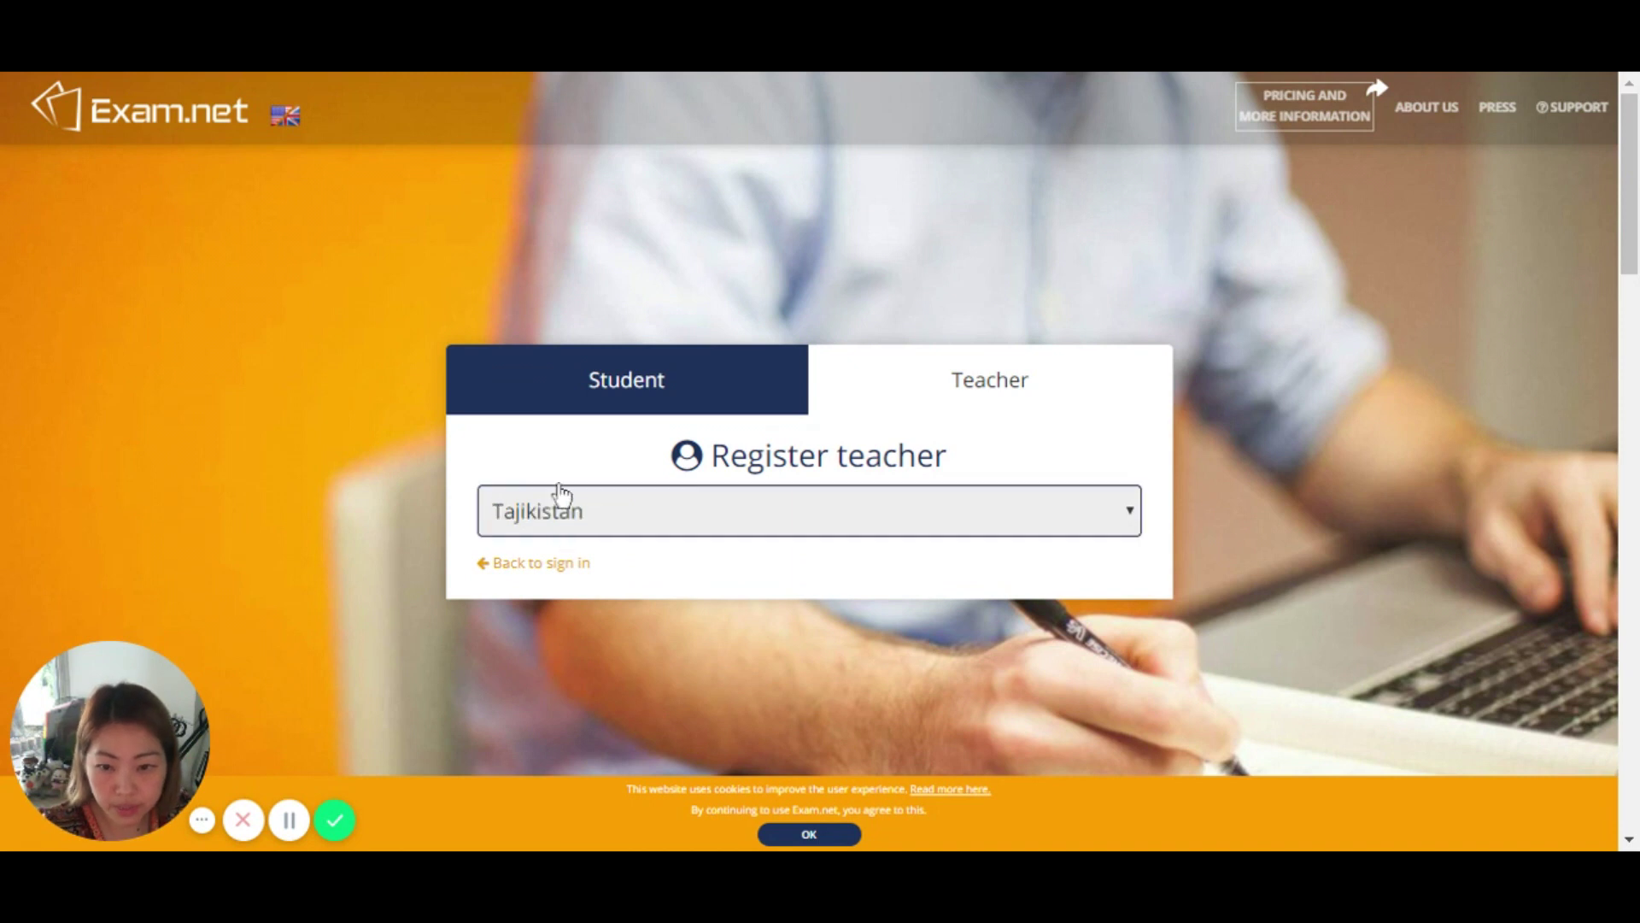
{"action": "key", "text": "Down"}
{"action": "key", "text": "Down"}
{"action": "key", "text": "Down"}
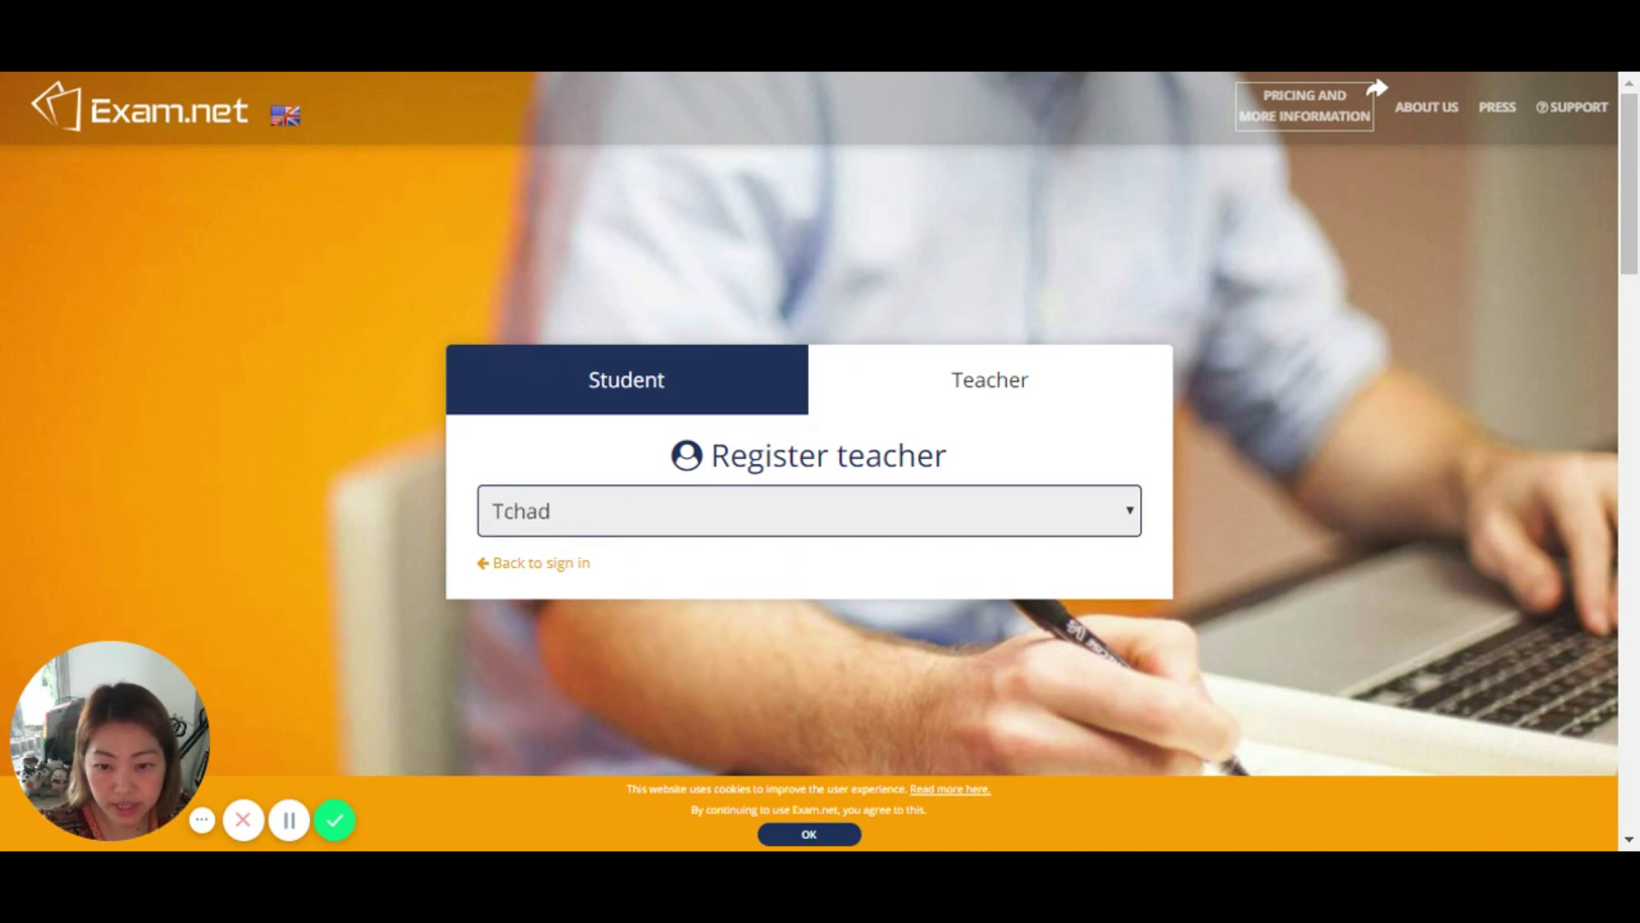
{"action": "key", "text": "Tab"}
{"action": "left_click", "coordinate": [578, 549]}
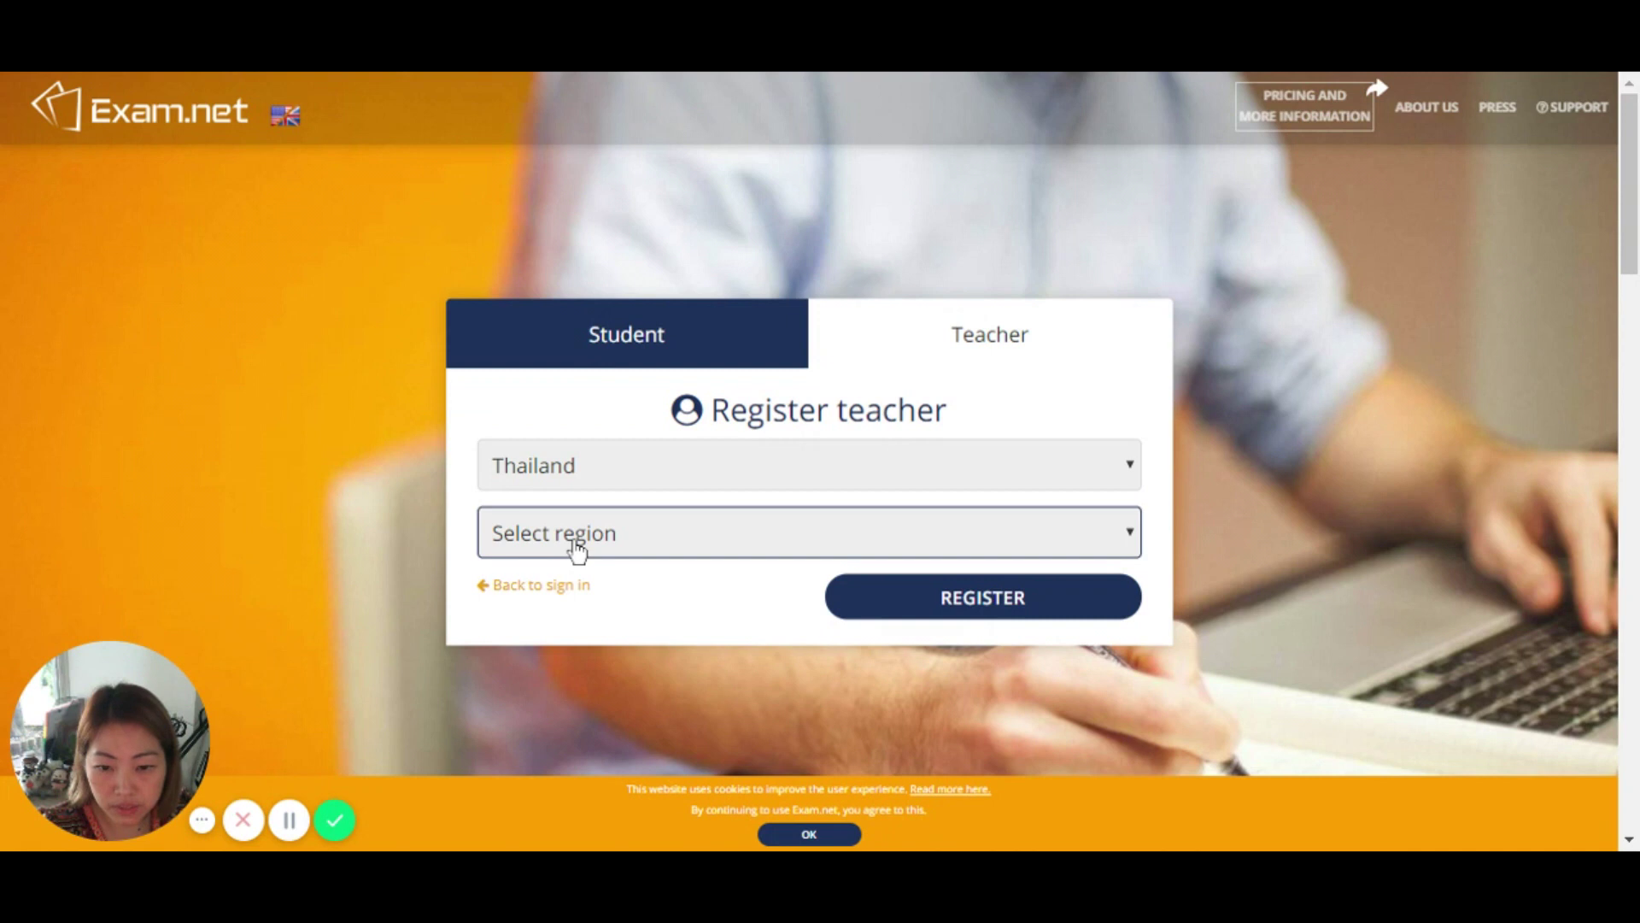
{"action": "type", "text": "pat"}
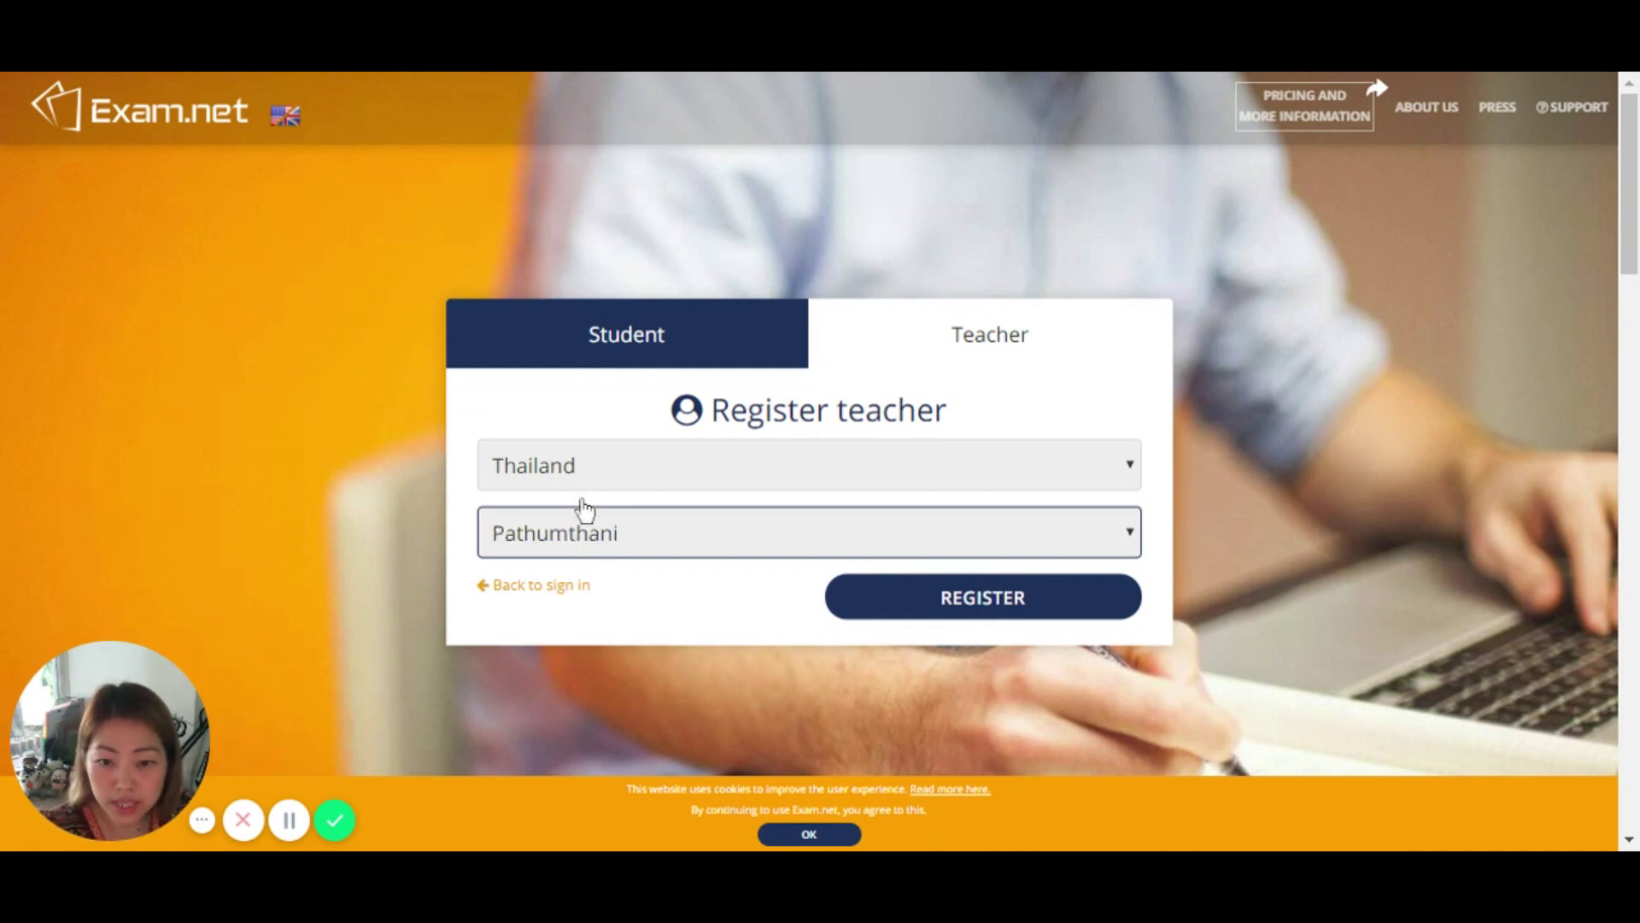
{"action": "left_click", "coordinate": [690, 294]}
Step: Choose Asian Institute of Technology as the school and fill in the teacher's first and last name
{"action": "left_click", "coordinate": [644, 564]}
{"action": "type", "text": "A"}
{"action": "scroll", "coordinate": [644, 566], "scroll_direction": "down", "scroll_amount": 2}
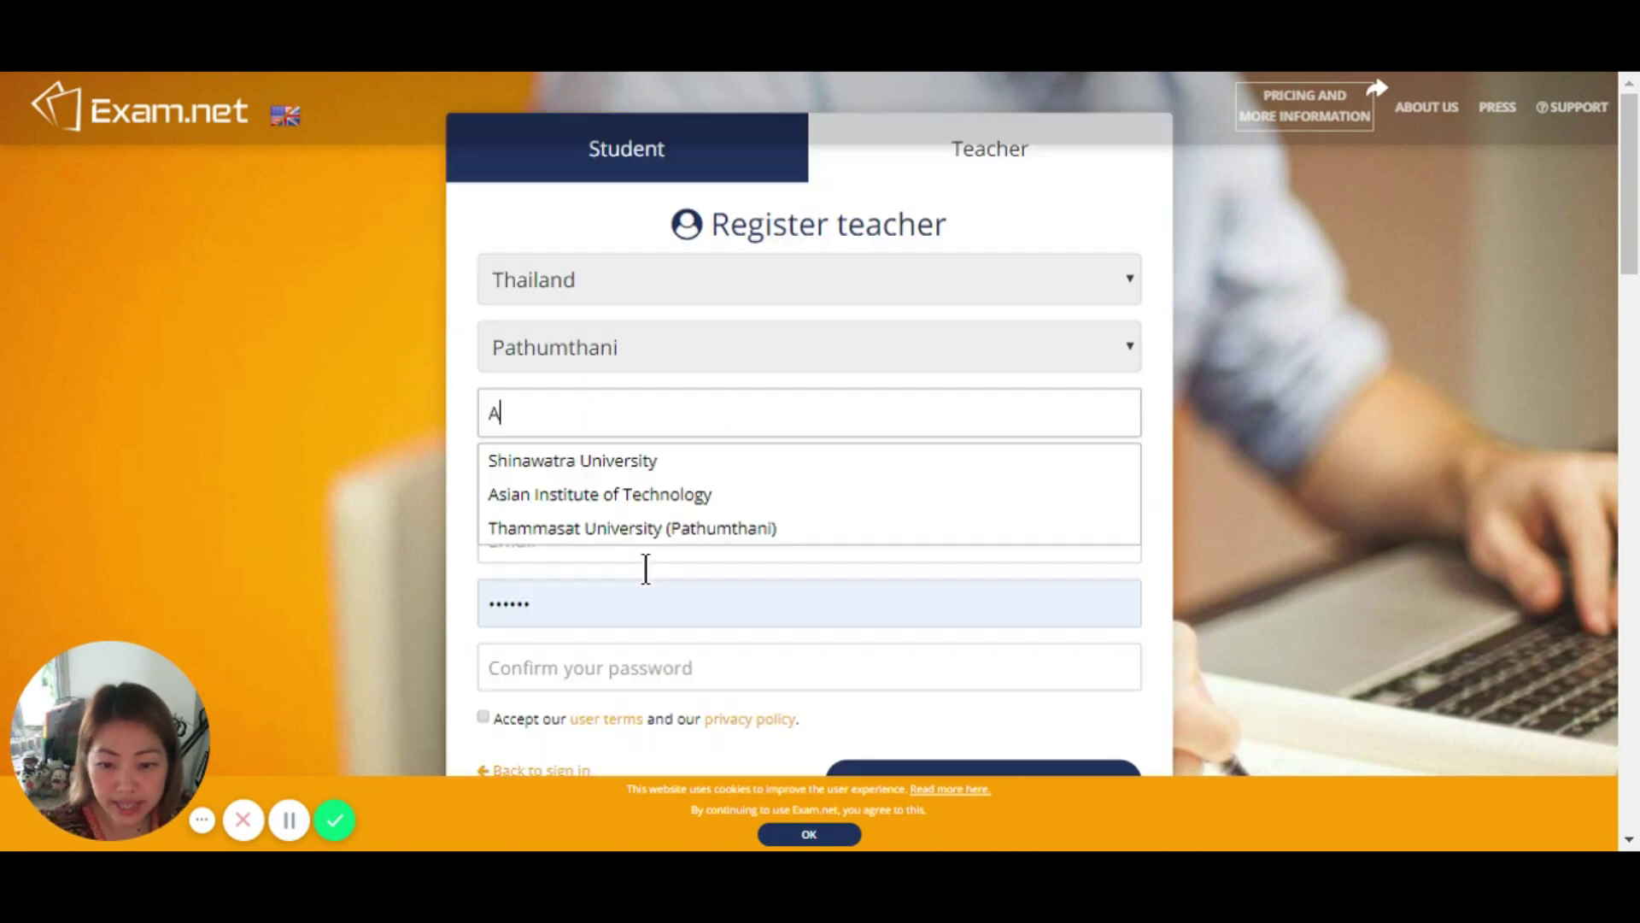
{"action": "left_click", "coordinate": [644, 493]}
{"action": "left_click", "coordinate": [586, 476]}
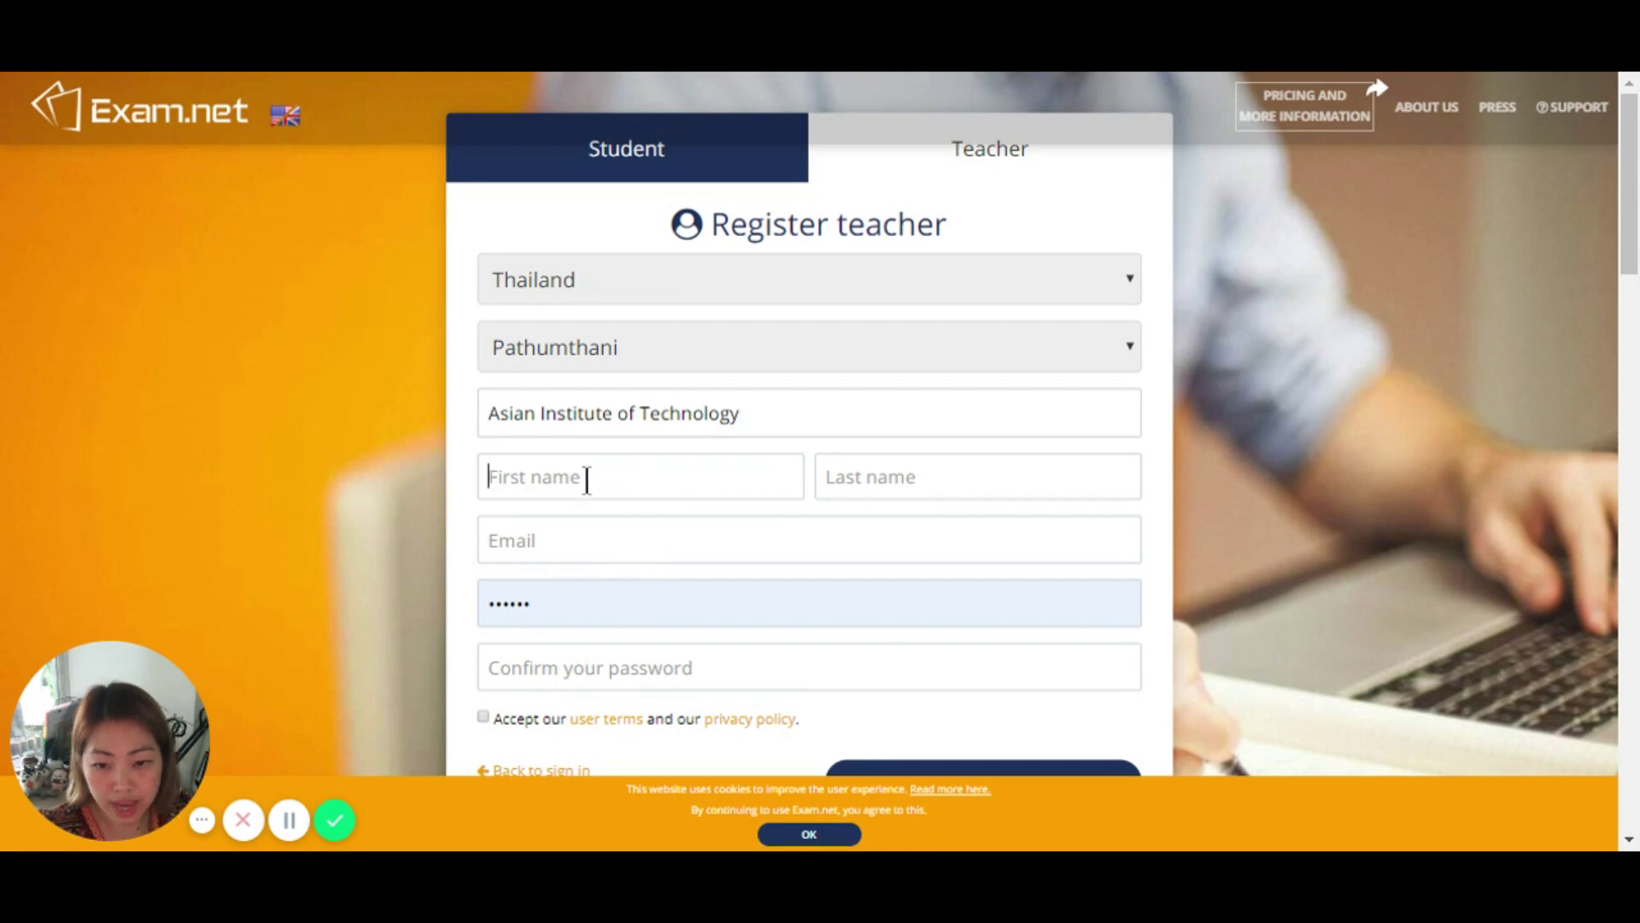
{"action": "left_click", "coordinate": [589, 504]}
Step: Enter the teacher's e-mail address, then review the rest of the registration form
{"action": "left_click", "coordinate": [608, 545]}
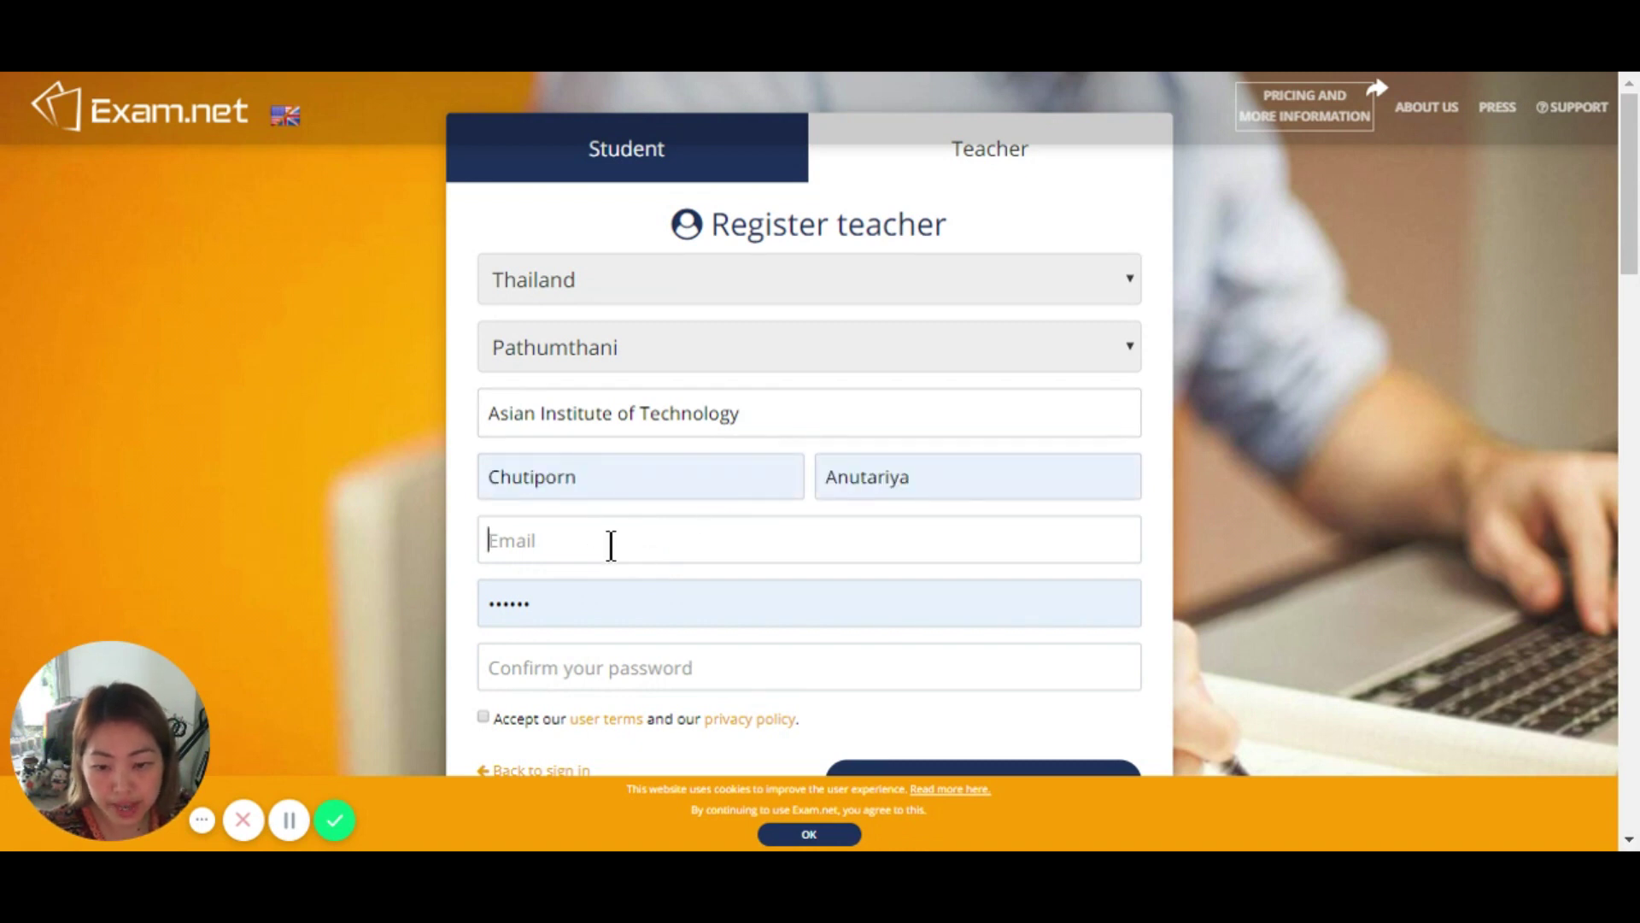
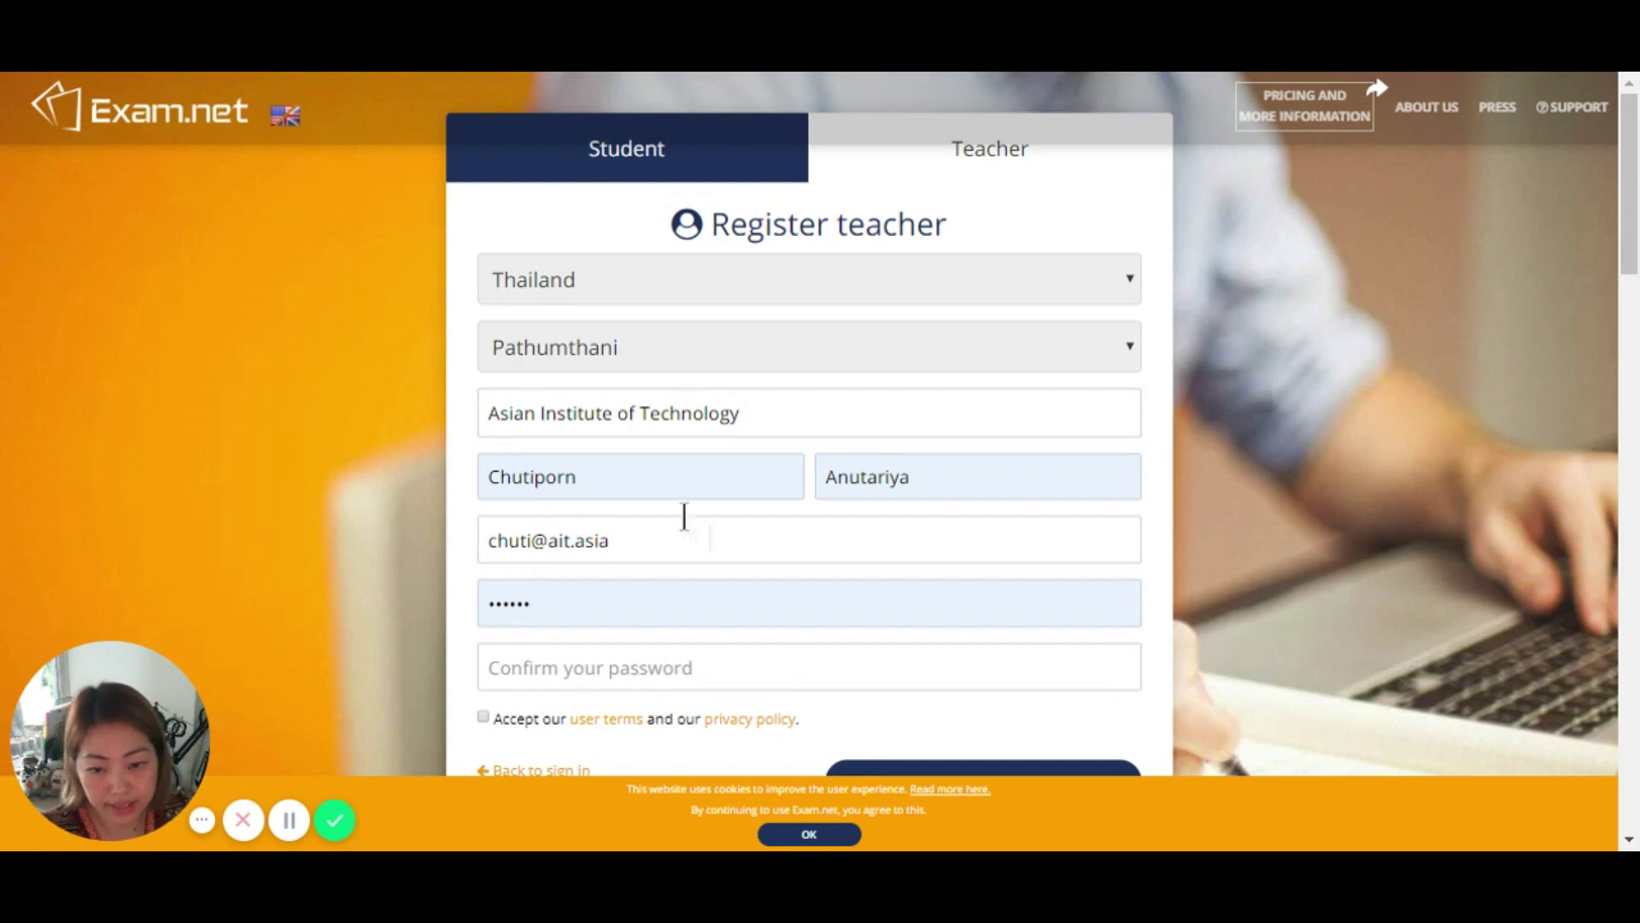
{"action": "left_click", "coordinate": [663, 669]}
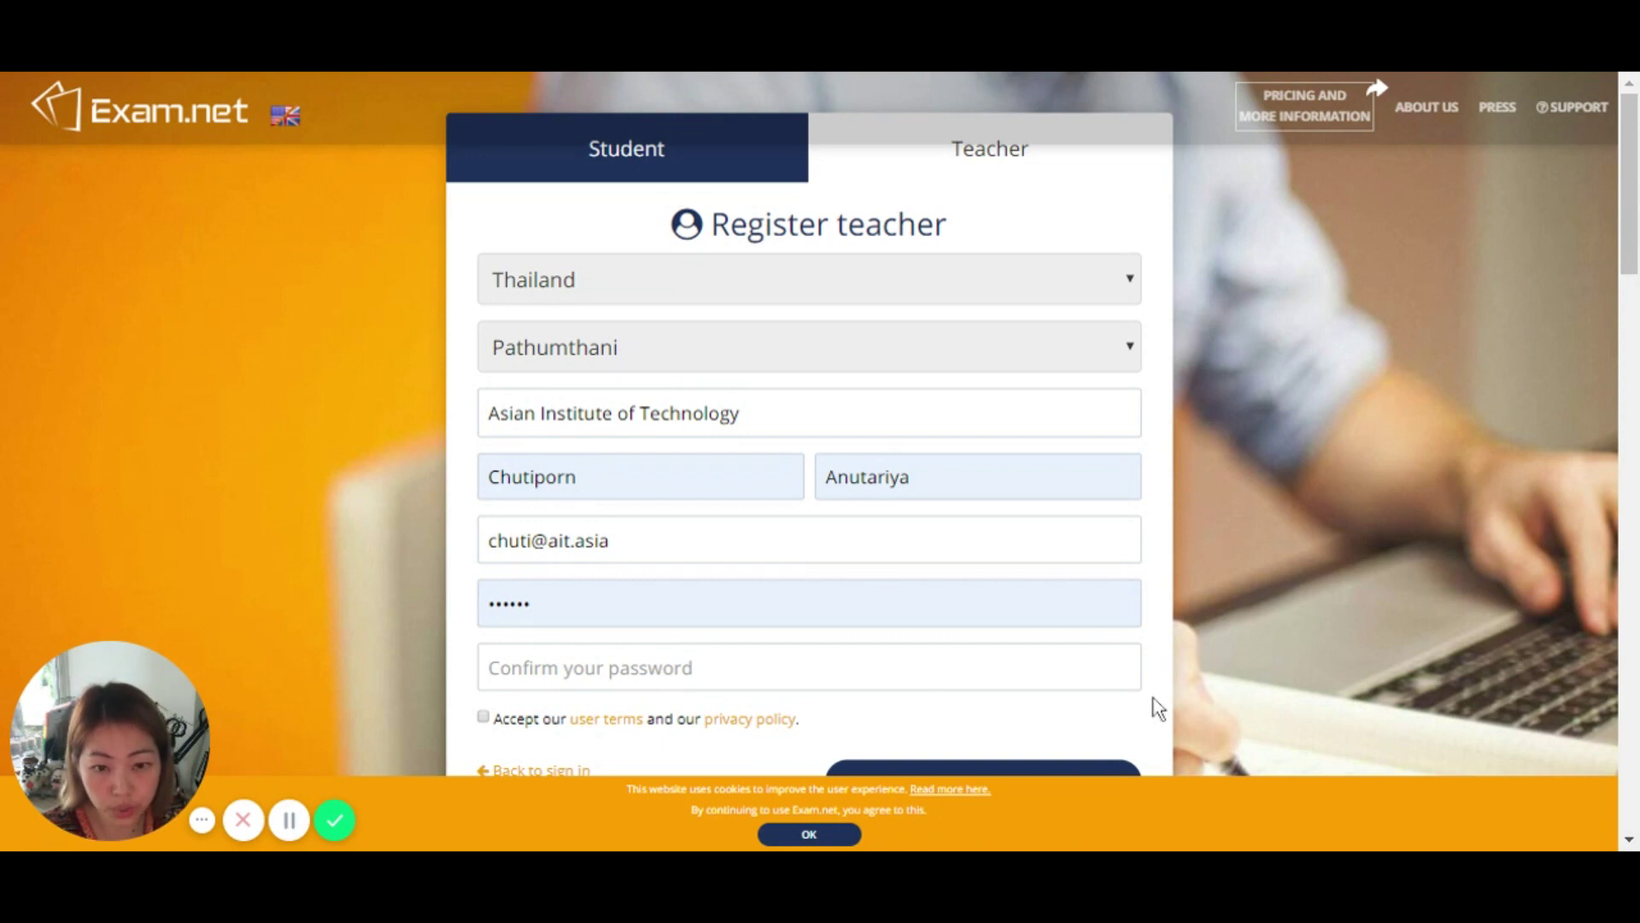
{"action": "scroll", "coordinate": [875, 640], "scroll_direction": "down", "scroll_amount": 3}
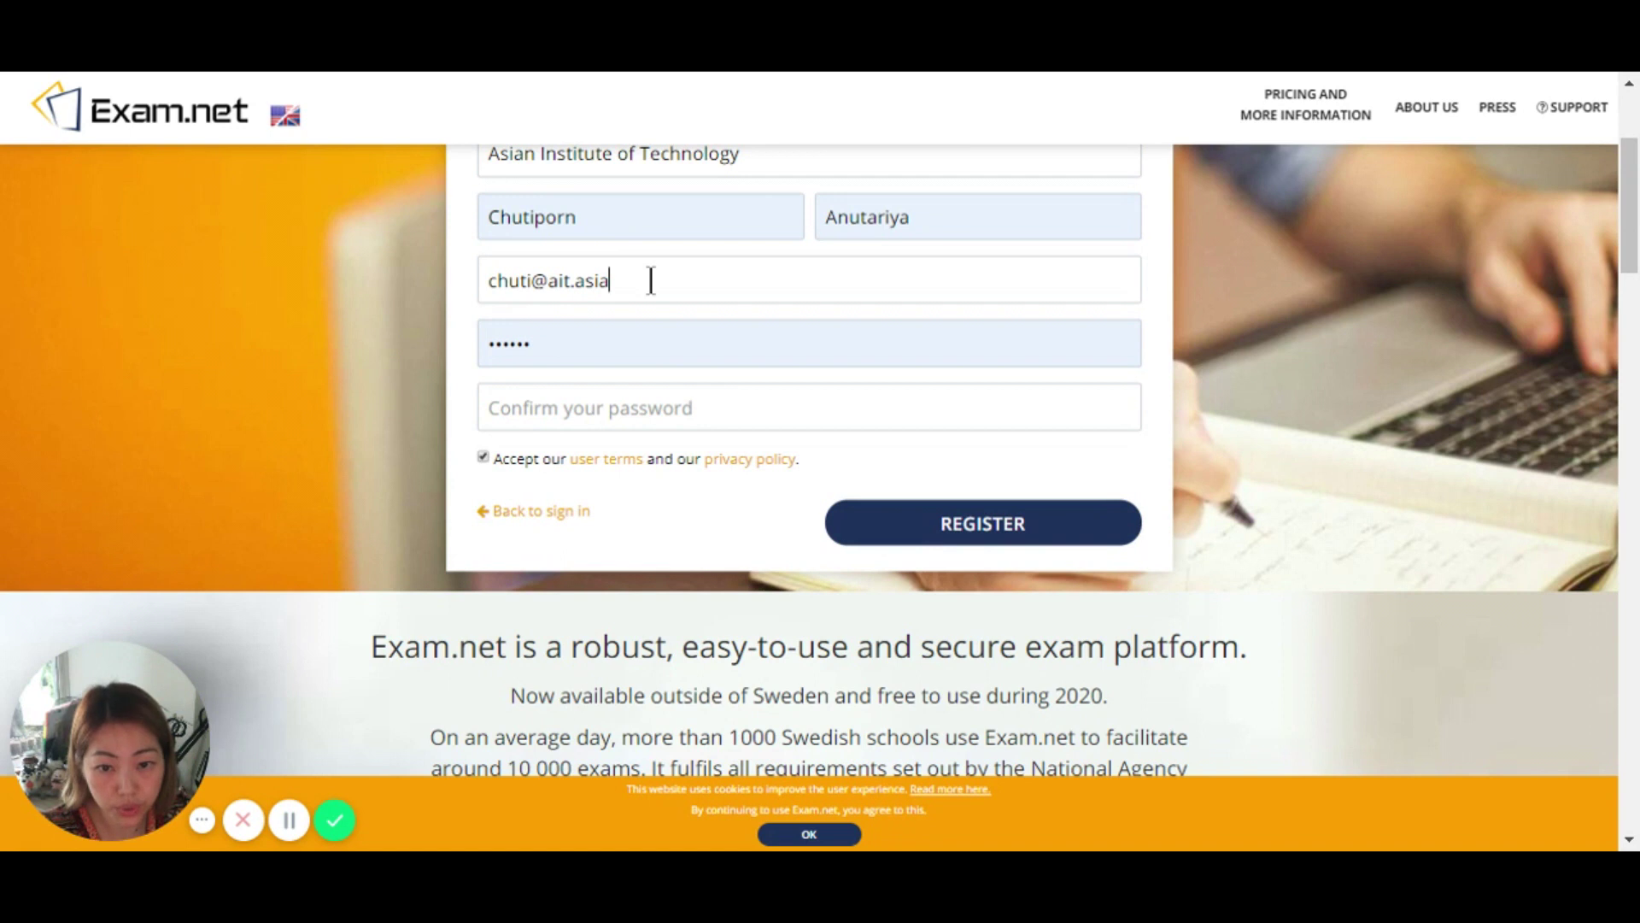
{"action": "left_click_drag", "start_coordinate": [650, 280], "coordinate": [477, 276]}
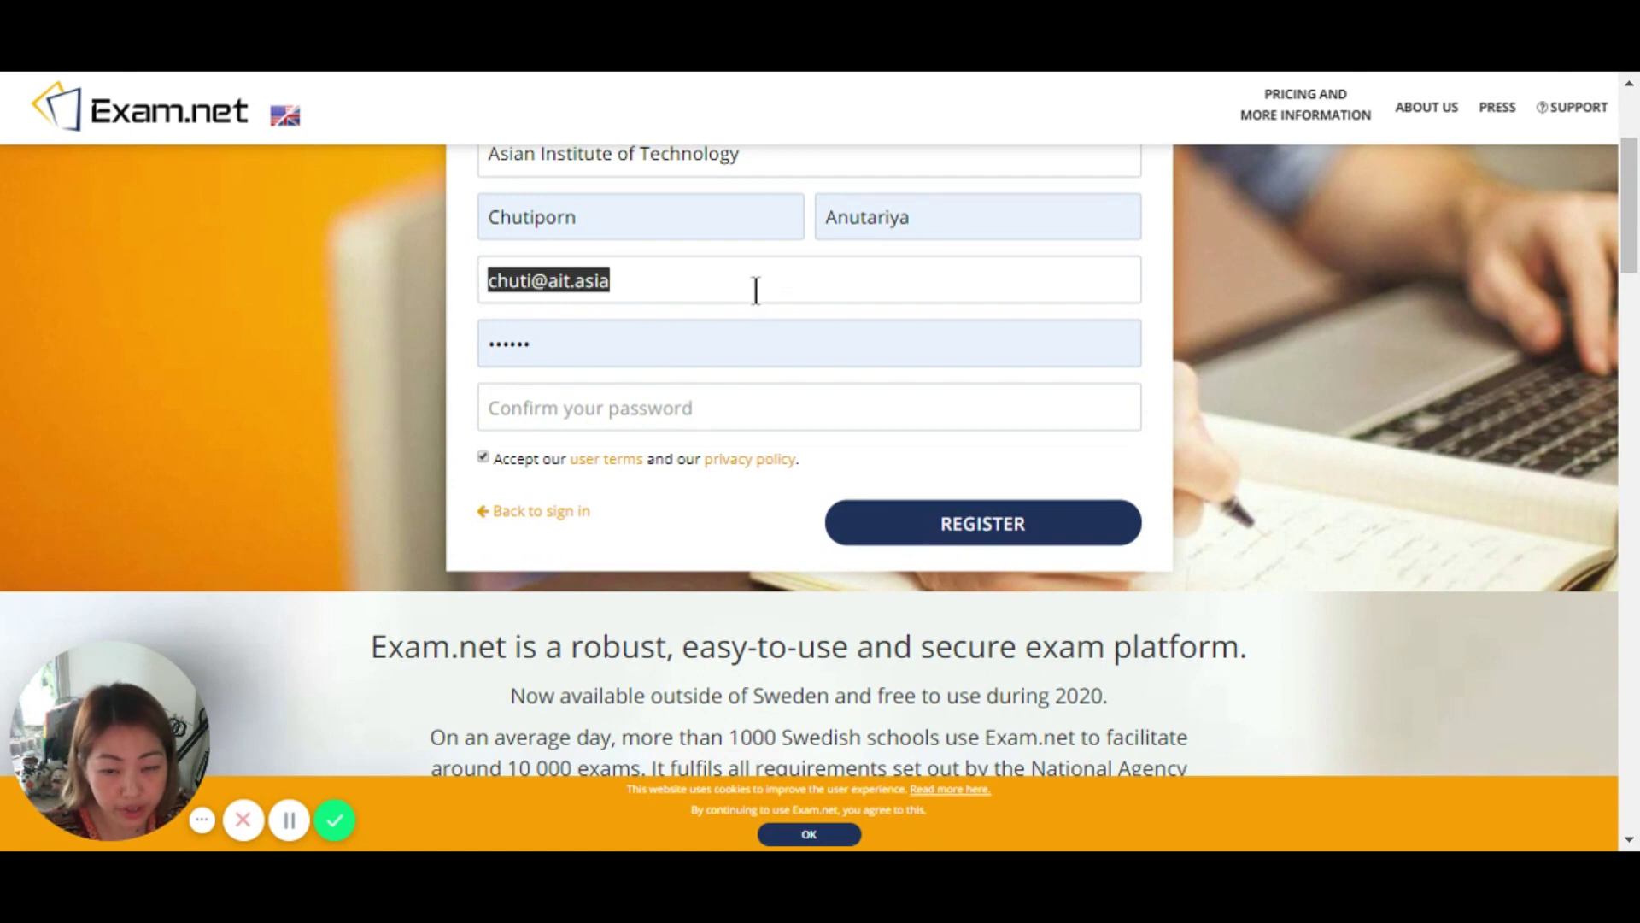
{"action": "scroll", "coordinate": [706, 586], "scroll_direction": "up", "scroll_amount": 3}
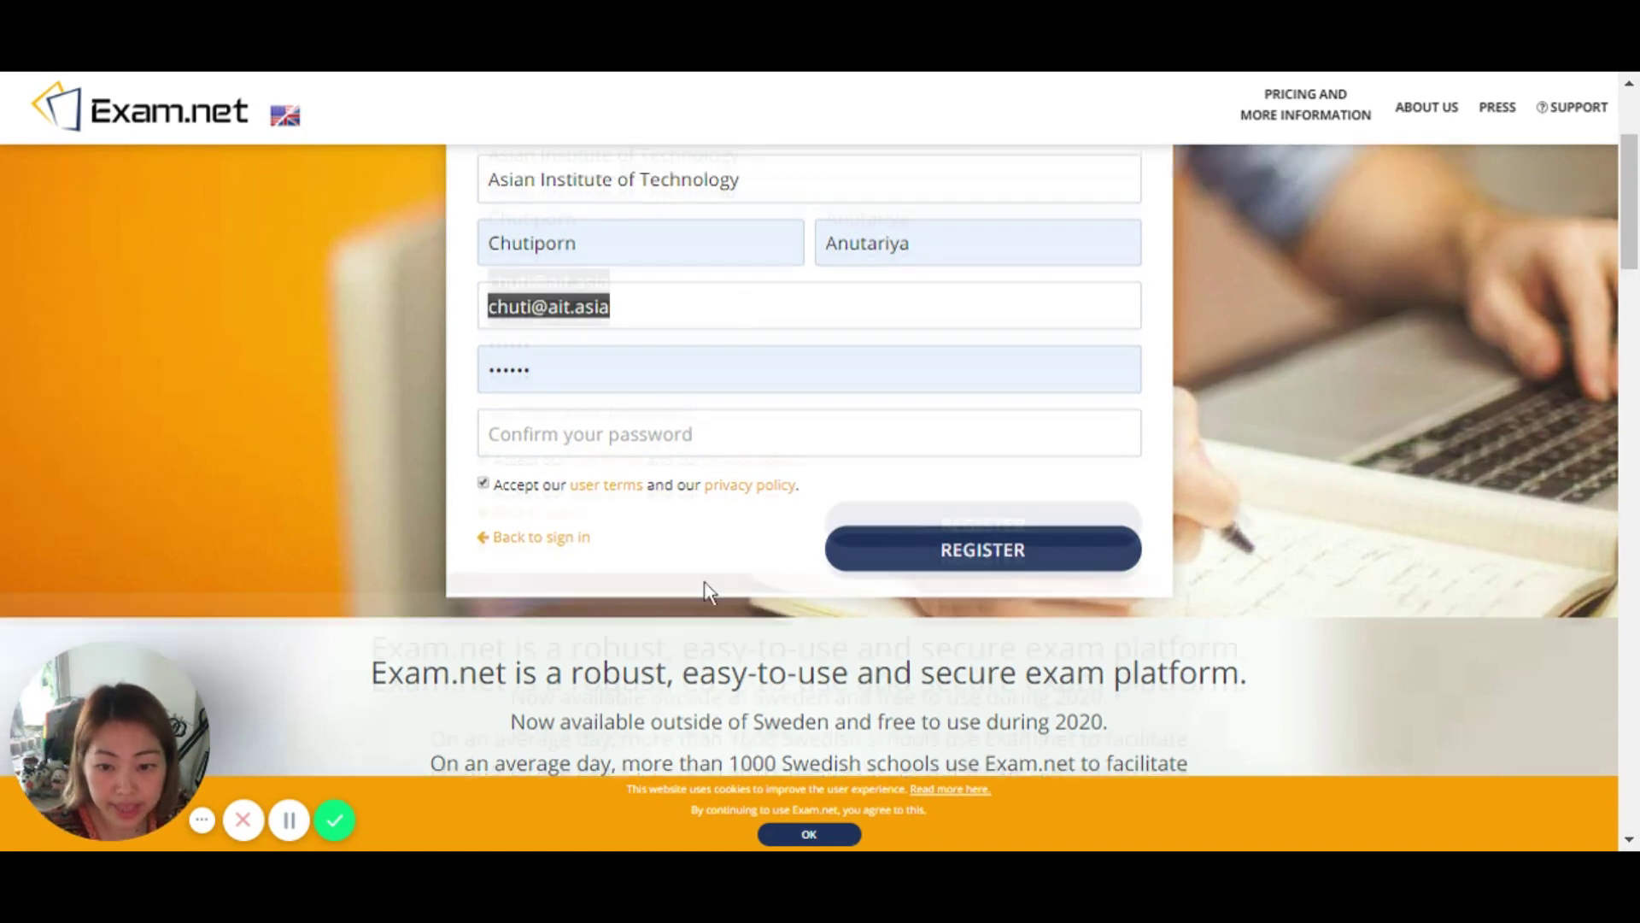
{"action": "scroll", "coordinate": [538, 769], "scroll_direction": "down", "scroll_amount": 2}
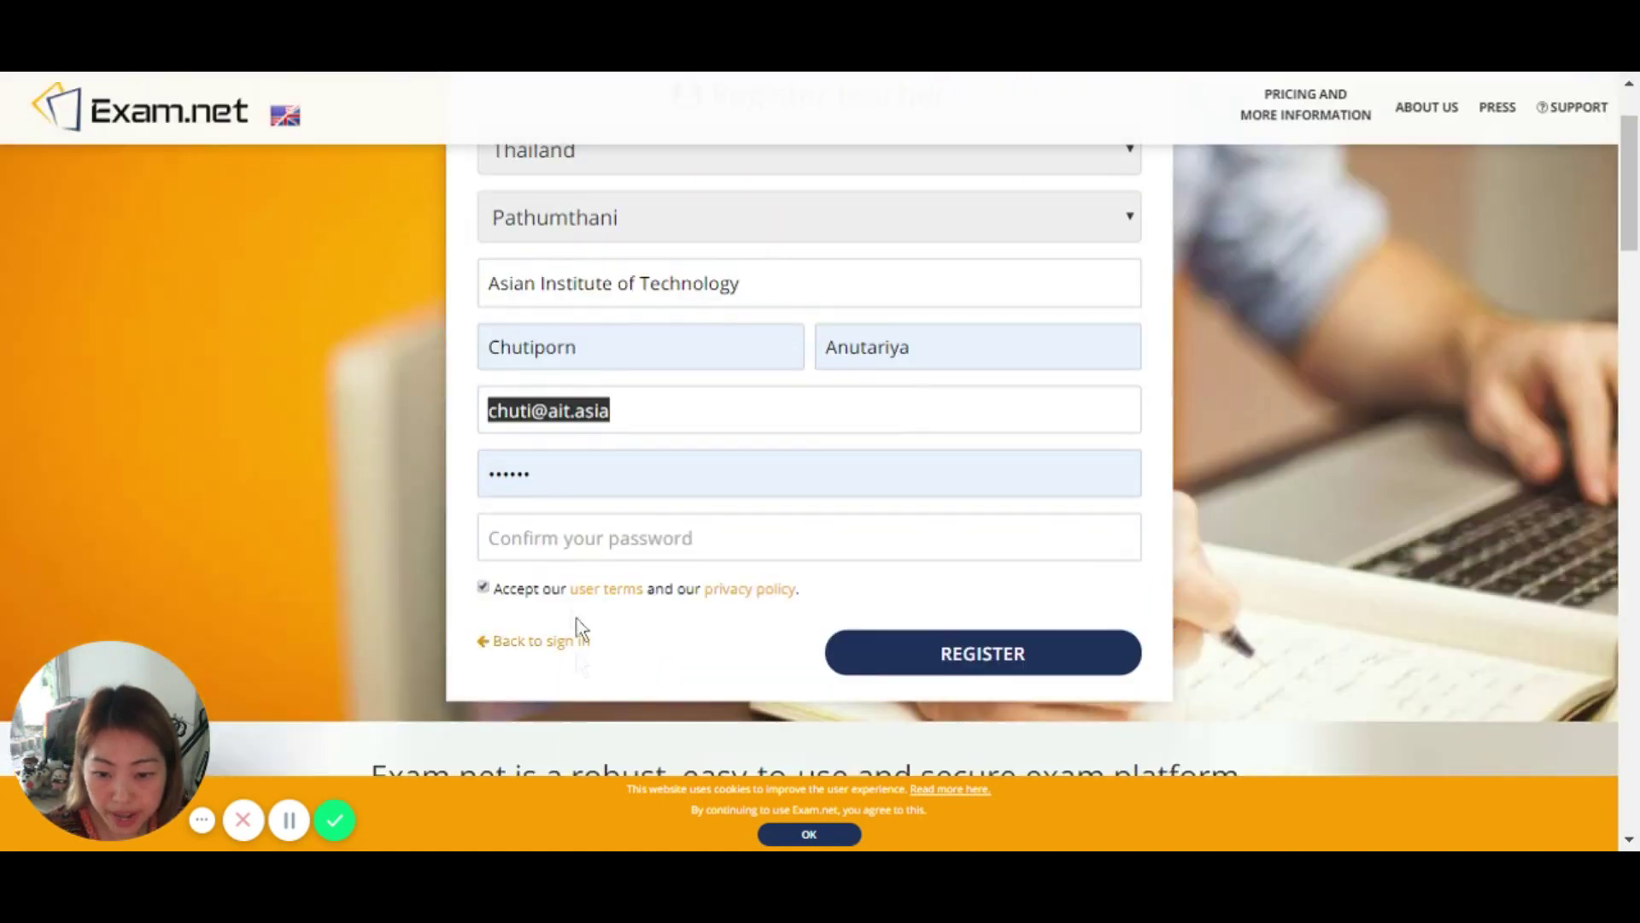
Step: Sign in to the teacher account and start a new exam named Demo Exam
{"action": "left_click", "coordinate": [571, 651]}
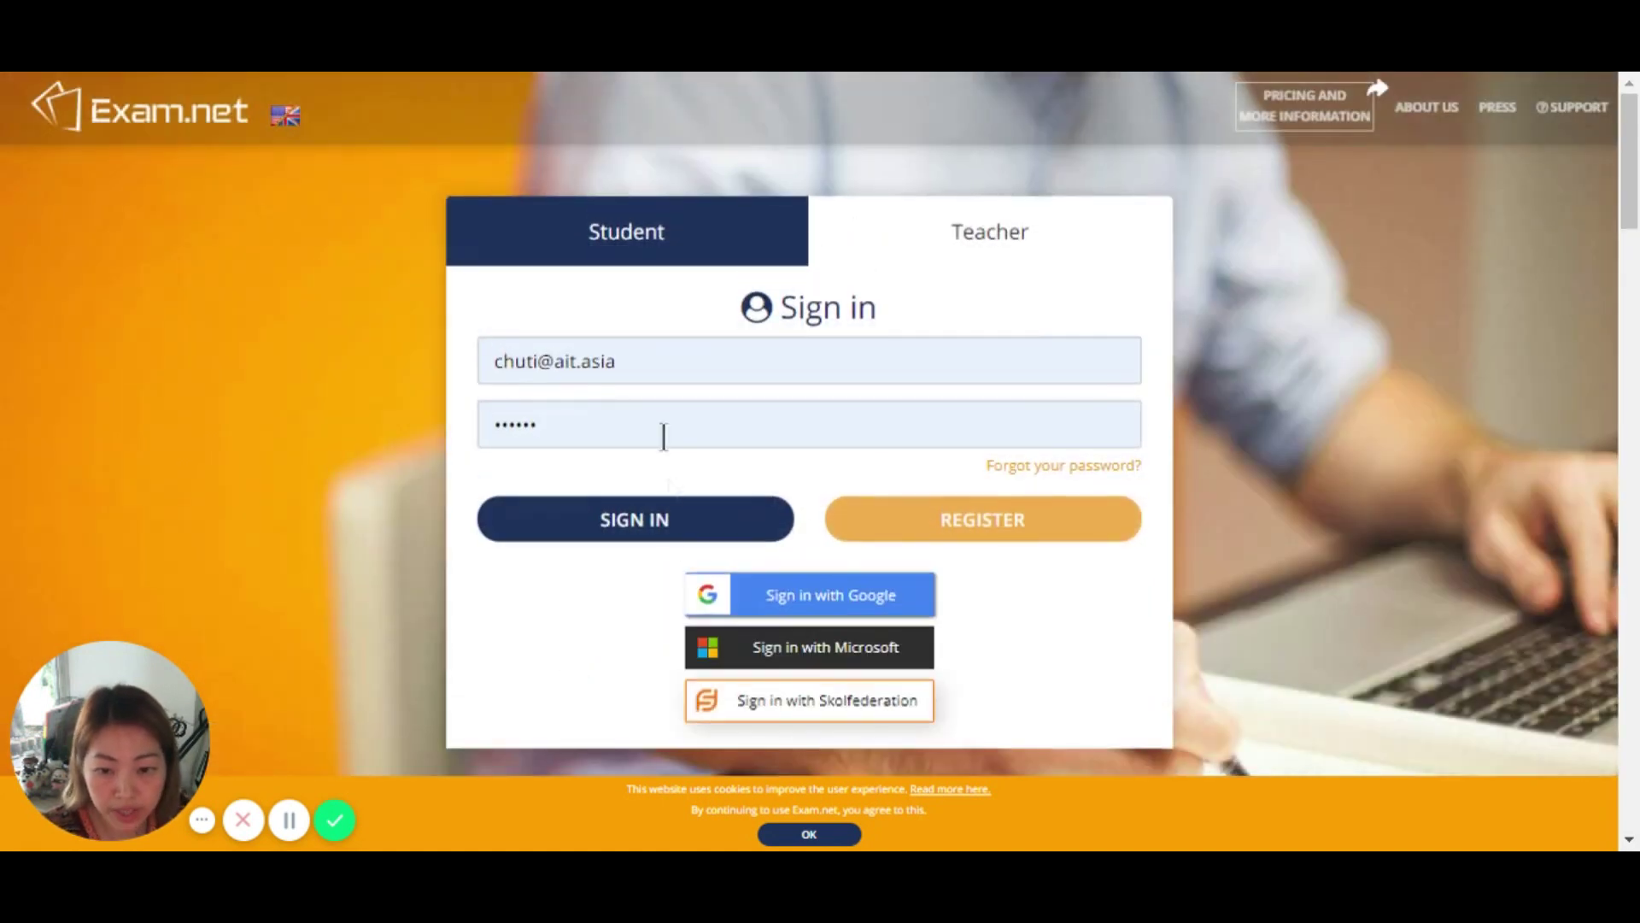
{"action": "left_click", "coordinate": [662, 527]}
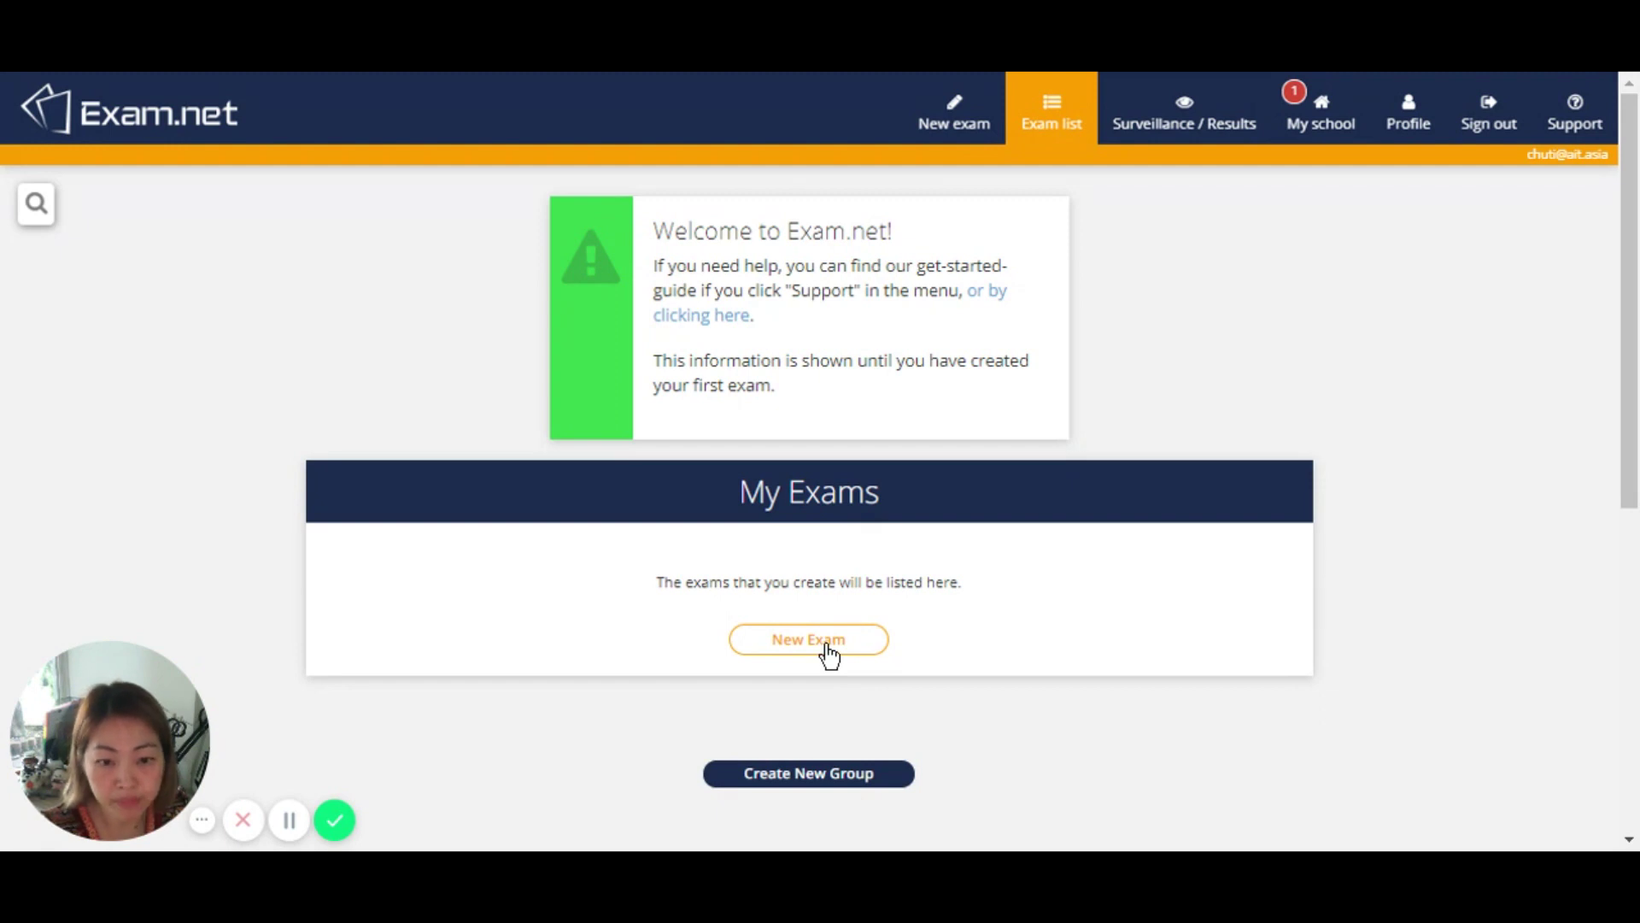
{"action": "left_click", "coordinate": [829, 654]}
{"action": "left_click", "coordinate": [559, 302]}
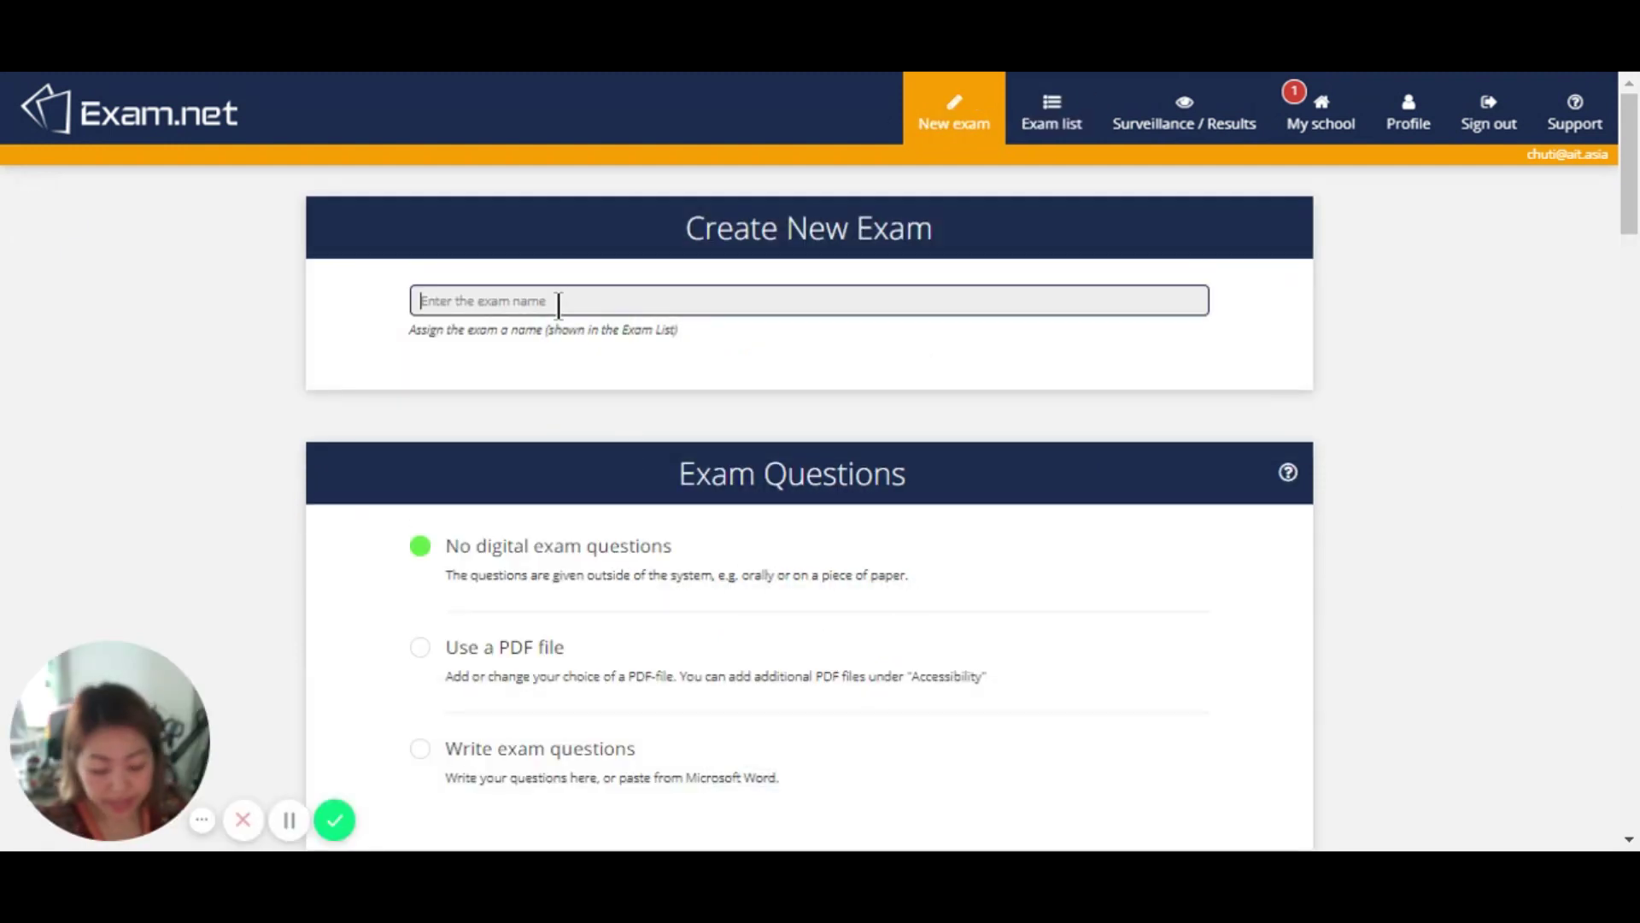
{"action": "type", "text": "Di"}
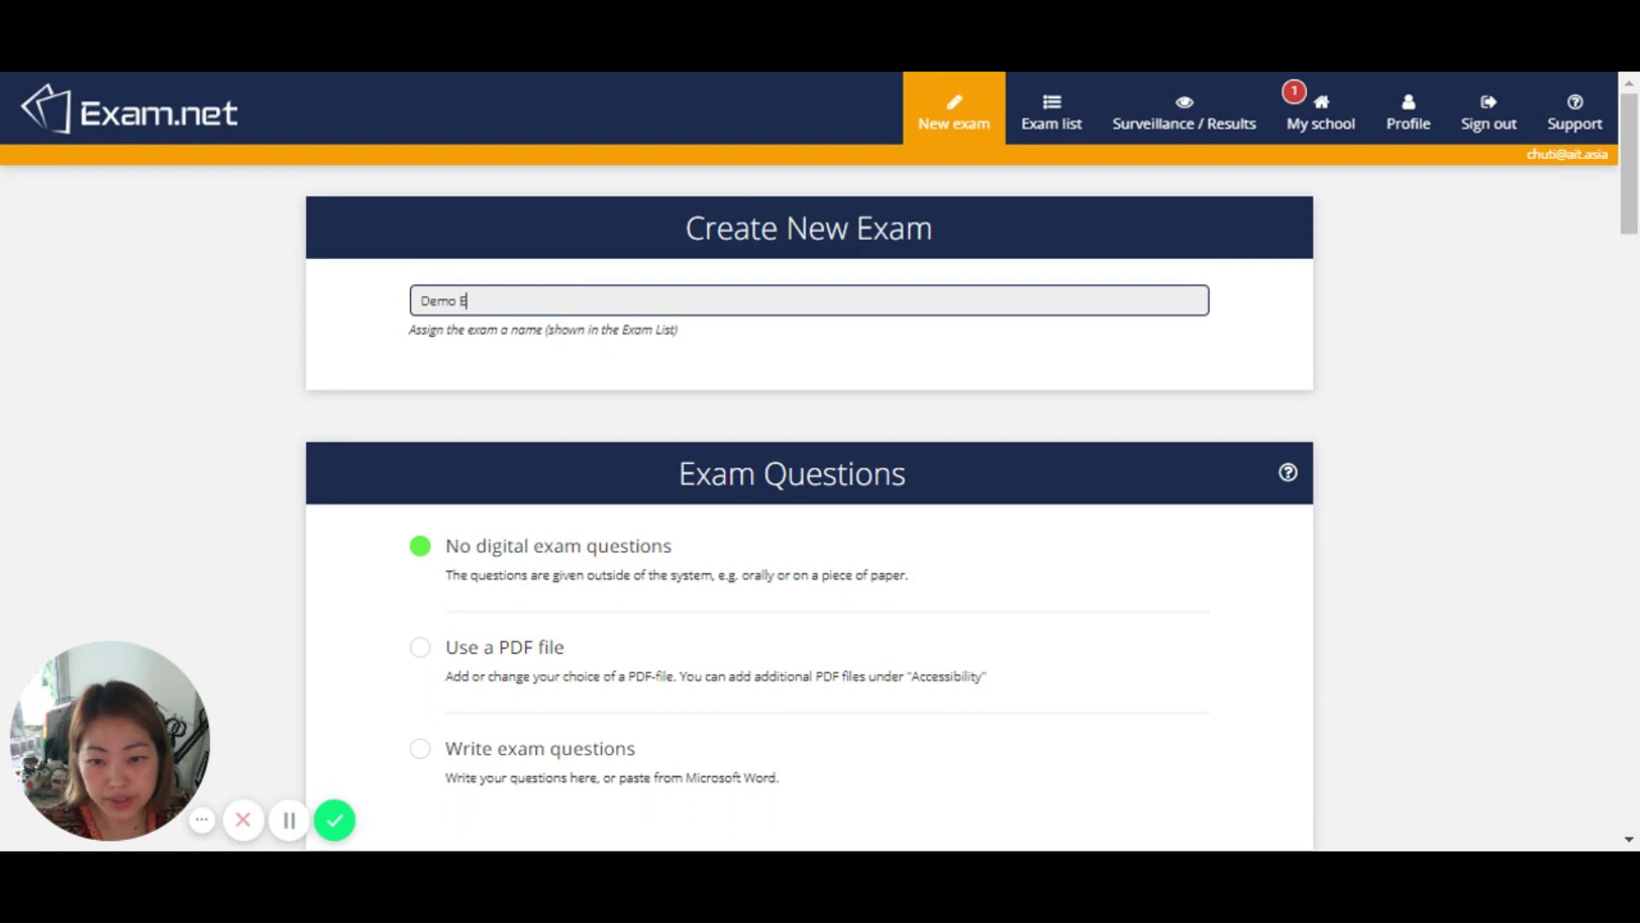
Step: Take the exam questions from the 4-page Mid-Semester Examination PDF, previewing through page 4
{"action": "scroll", "coordinate": [564, 369], "scroll_direction": "down", "scroll_amount": 2}
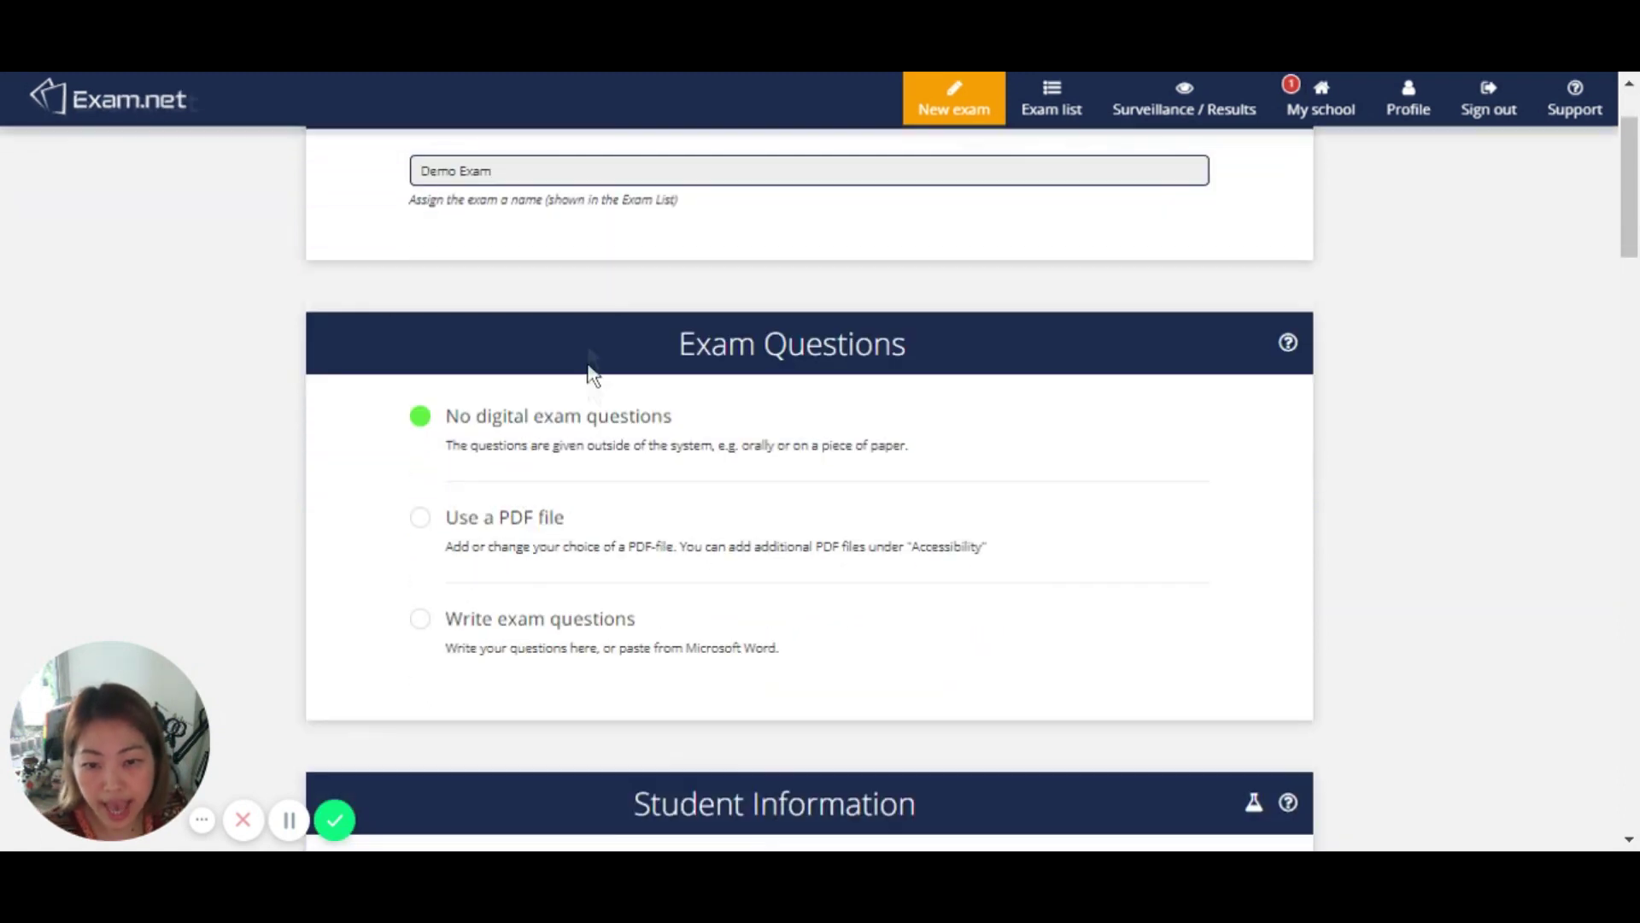
{"action": "left_click_drag", "start_coordinate": [681, 341], "coordinate": [919, 348]}
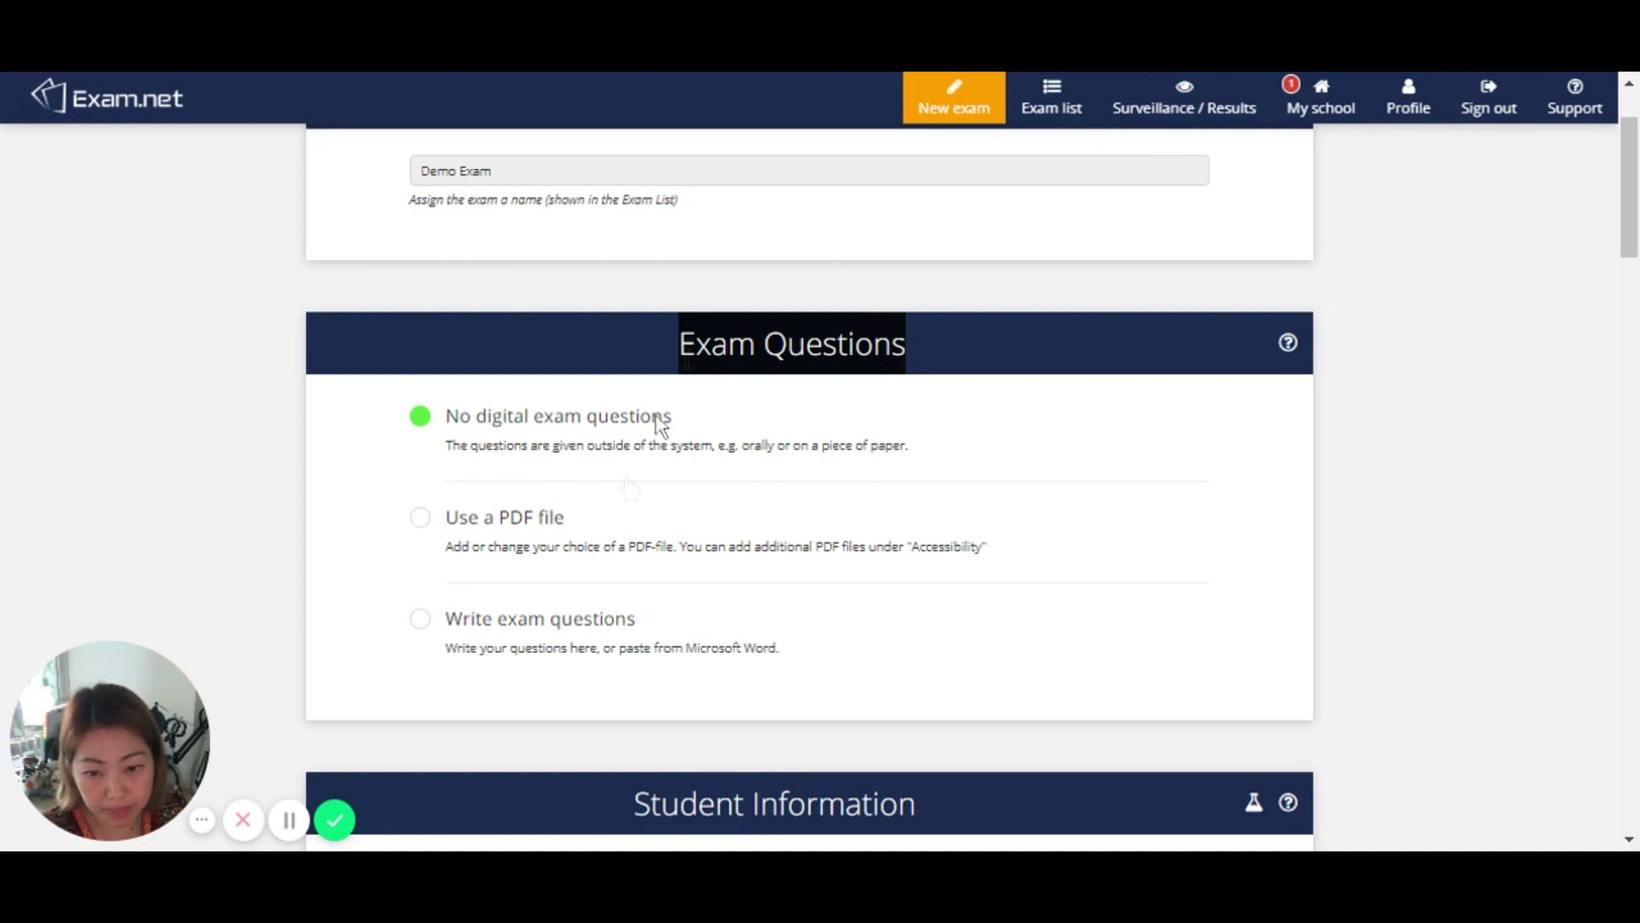
{"action": "left_click", "coordinate": [527, 523]}
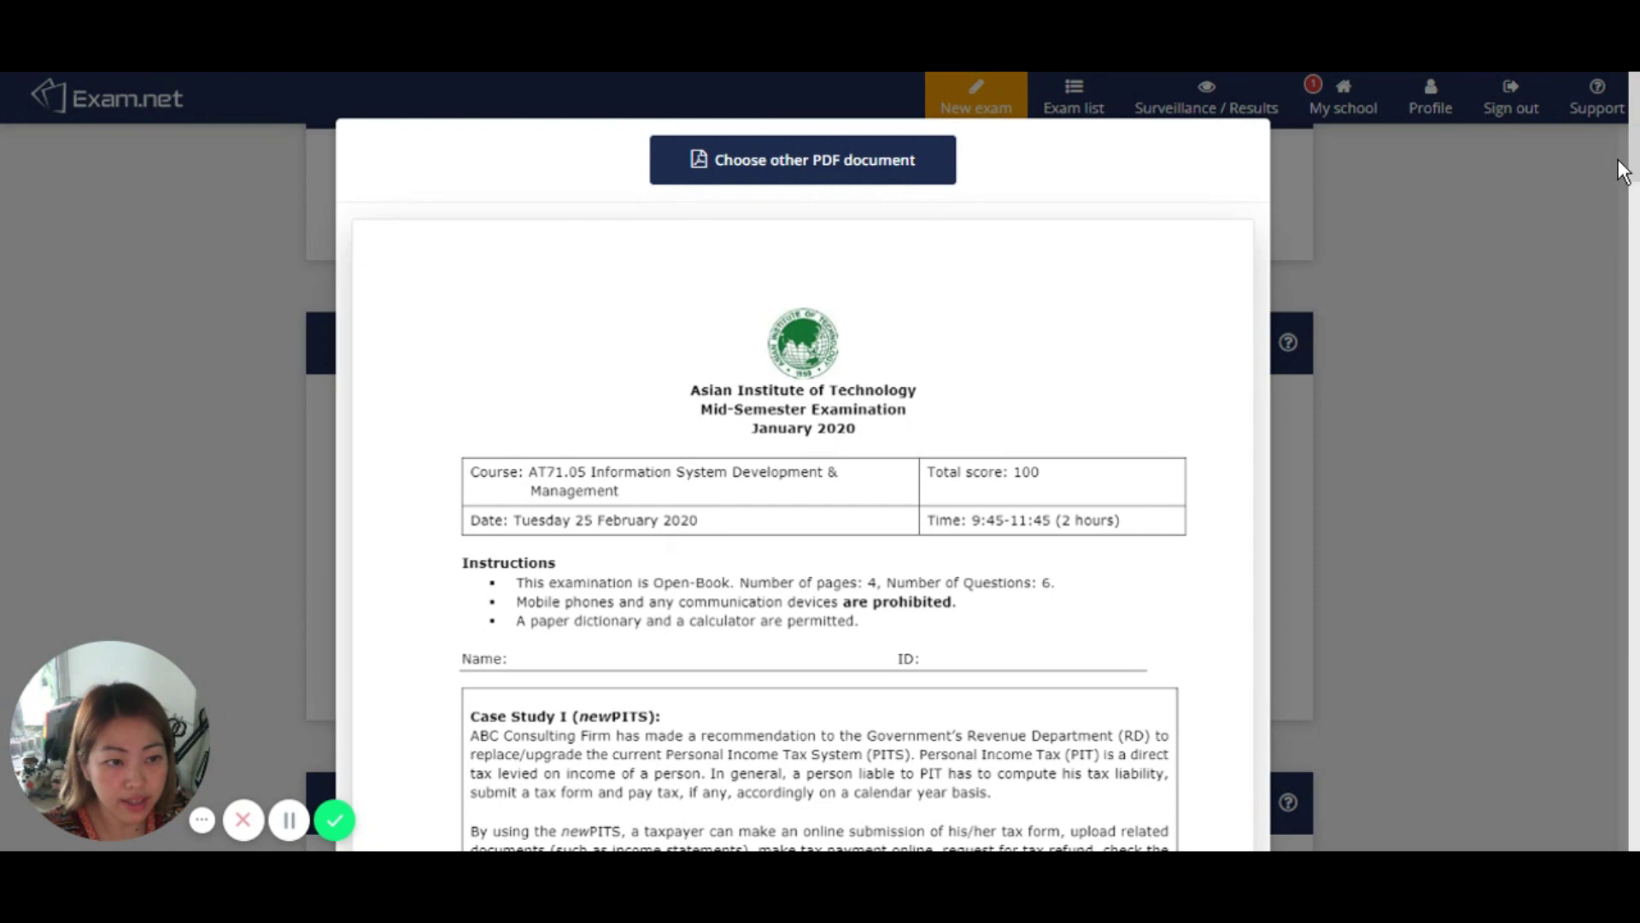
{"action": "left_click_drag", "start_coordinate": [1621, 171], "coordinate": [1628, 795]}
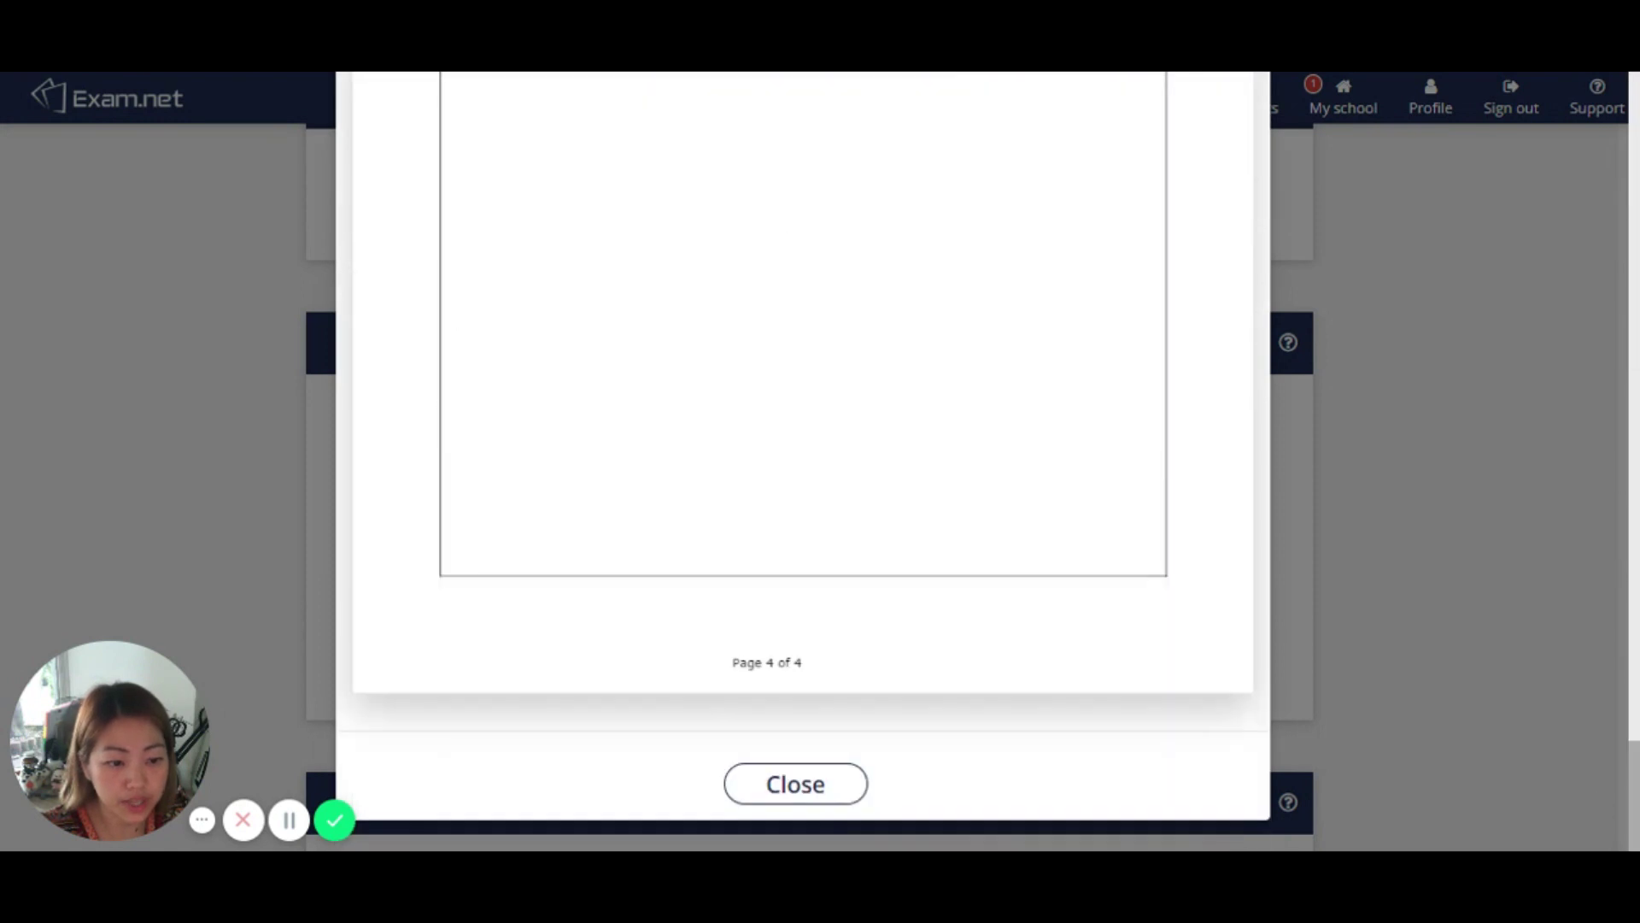
{"action": "left_click", "coordinate": [803, 779]}
Step: Require students to enter first name, last name and student ID under Student Information
{"action": "scroll", "coordinate": [649, 650], "scroll_direction": "down", "scroll_amount": 2}
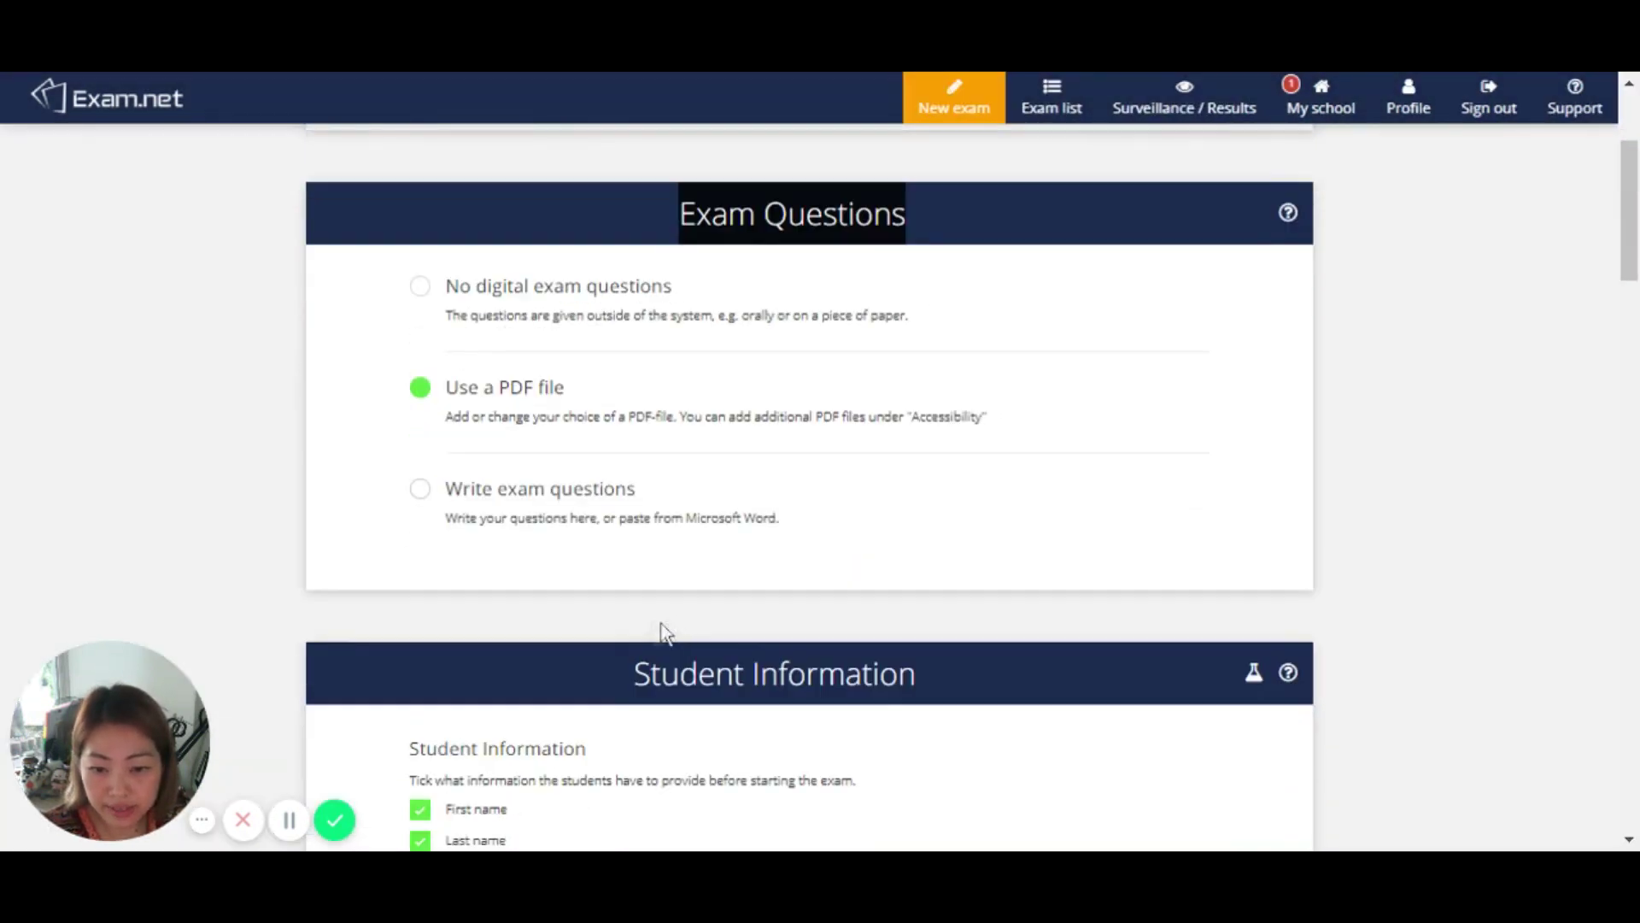
{"action": "scroll", "coordinate": [658, 632], "scroll_direction": "down", "scroll_amount": 2}
{"action": "left_click_drag", "start_coordinate": [633, 544], "coordinate": [964, 560]}
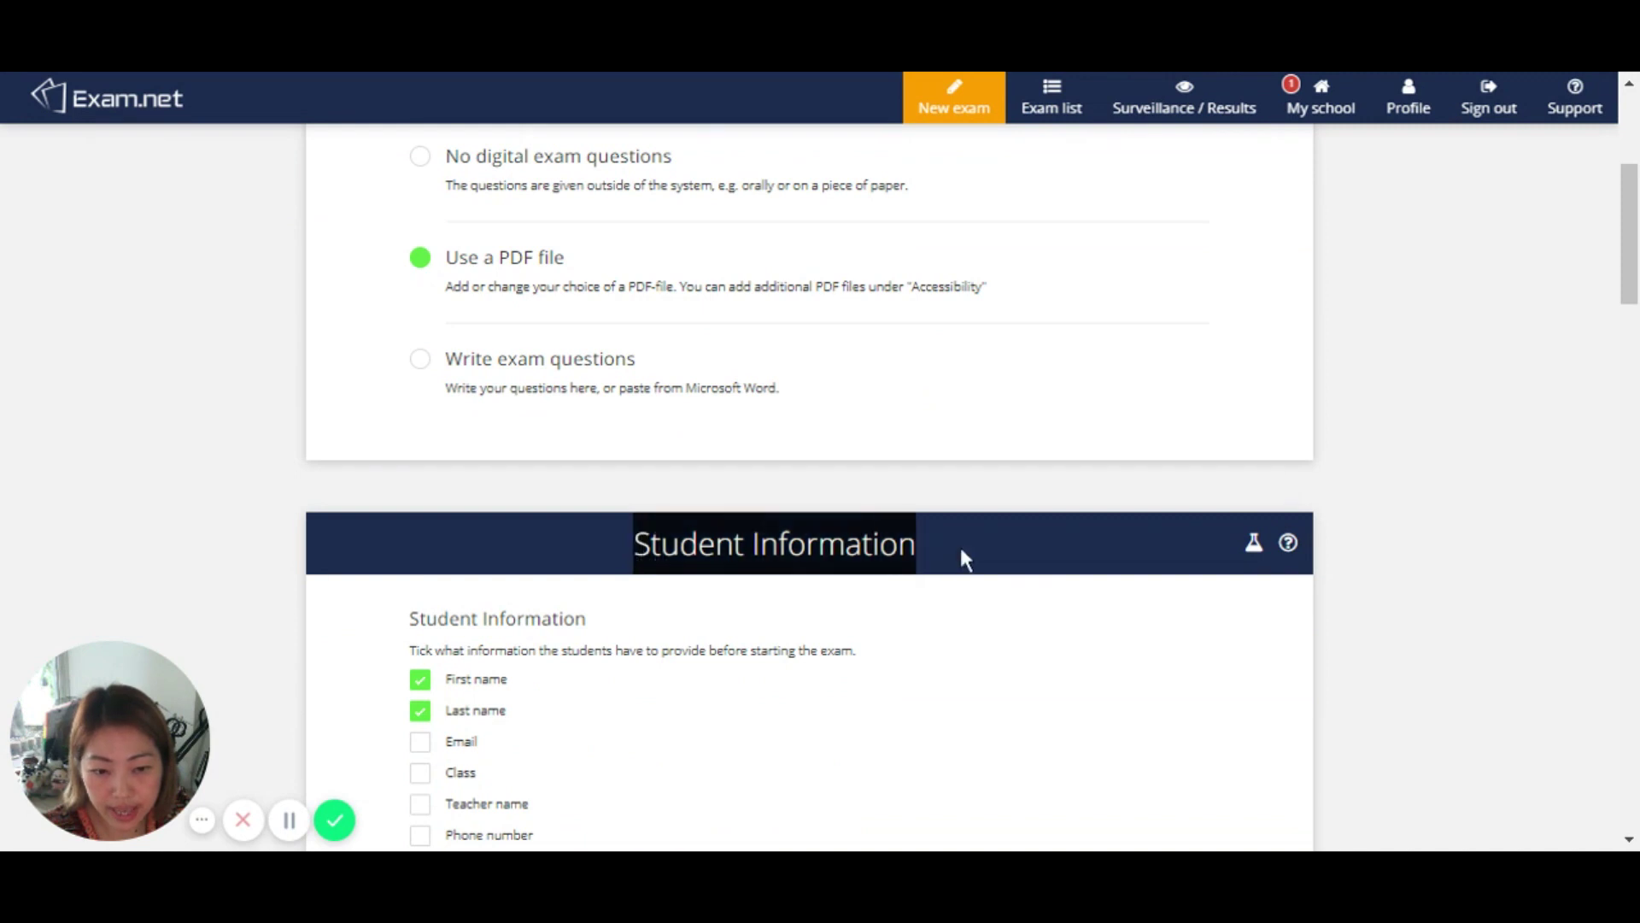
{"action": "scroll", "coordinate": [897, 641], "scroll_direction": "down", "scroll_amount": 2}
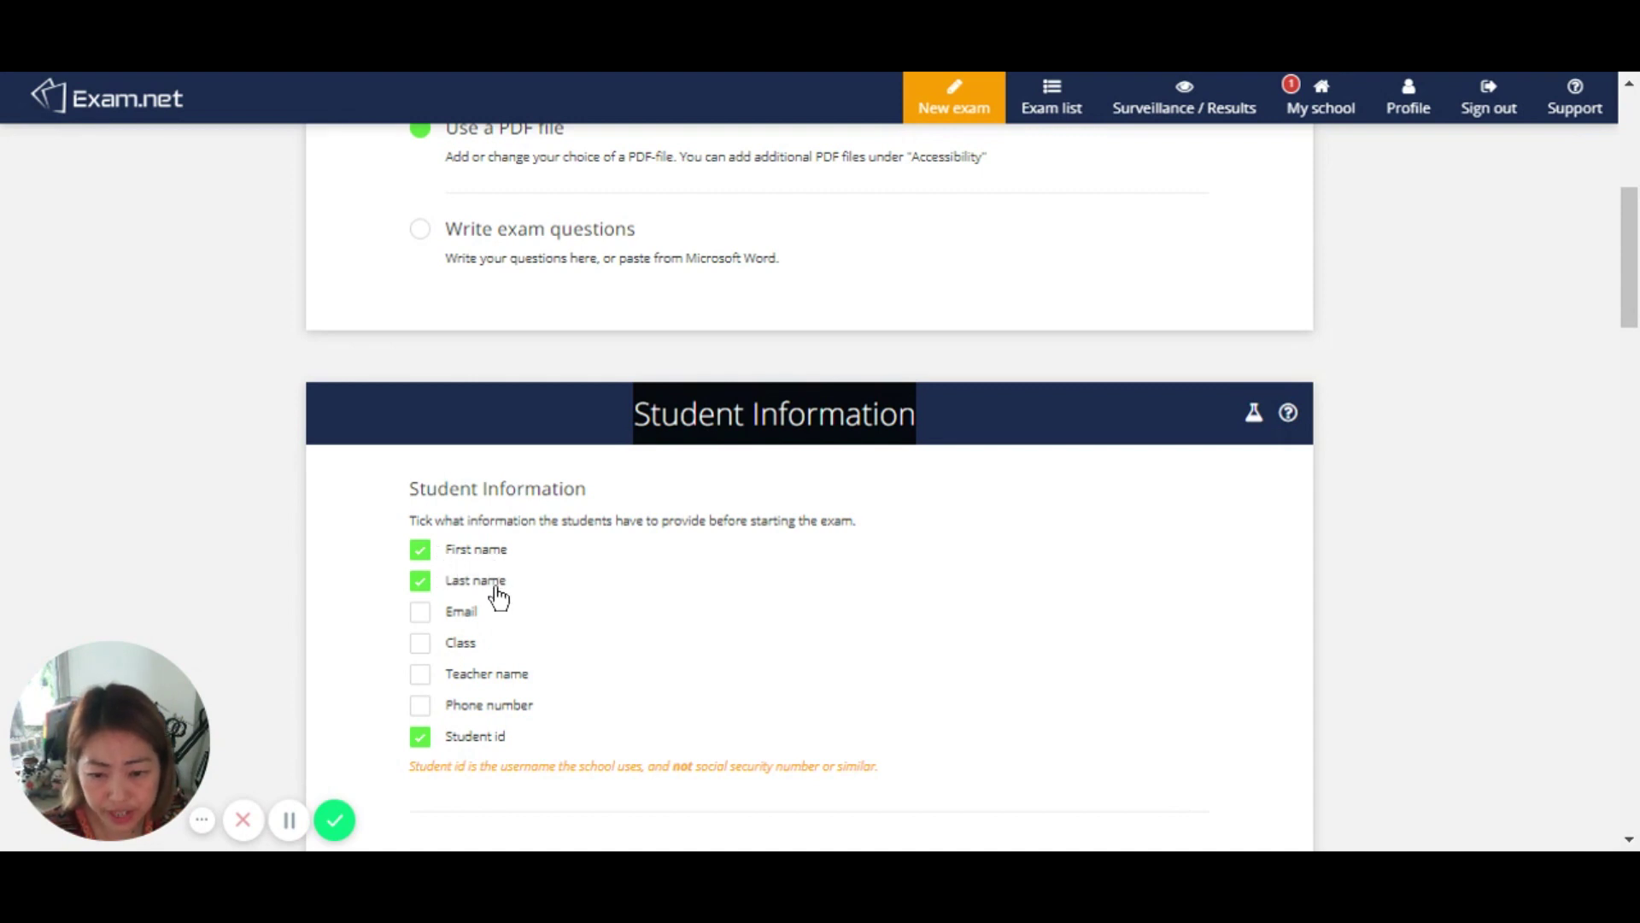
Step: In Student Workspace, enable mobile scanning of handwritten solutions, keeping writing area on and spell check off
{"action": "scroll", "coordinate": [1013, 743], "scroll_direction": "down", "scroll_amount": 3}
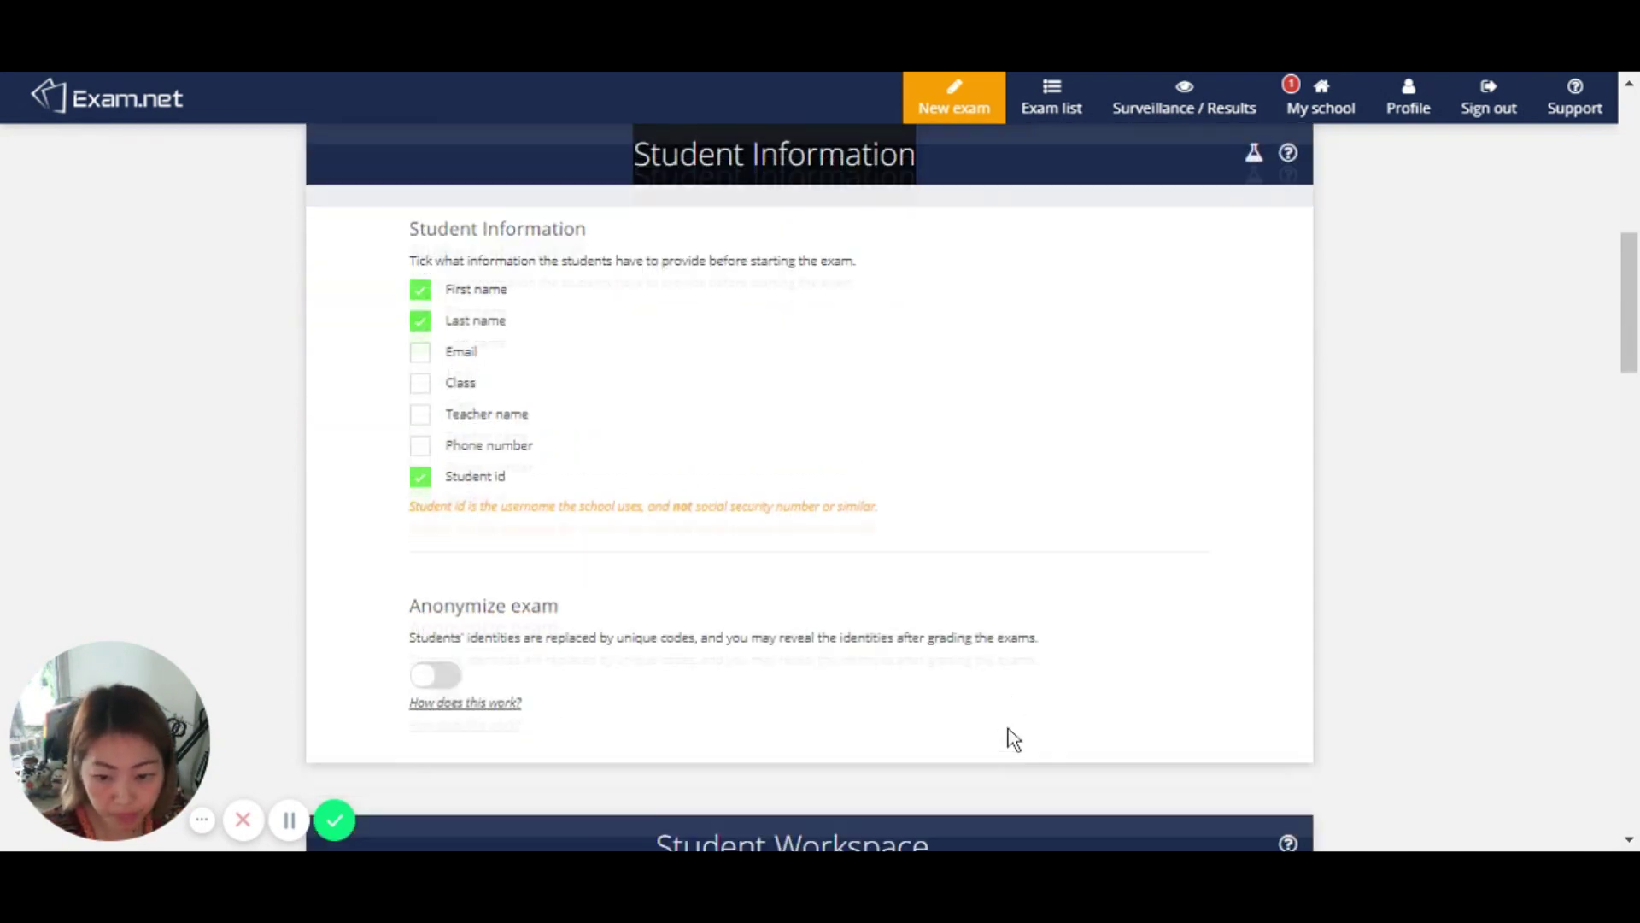
{"action": "scroll", "coordinate": [1013, 740], "scroll_direction": "down", "scroll_amount": 5}
{"action": "scroll", "coordinate": [981, 742], "scroll_direction": "down", "scroll_amount": 2}
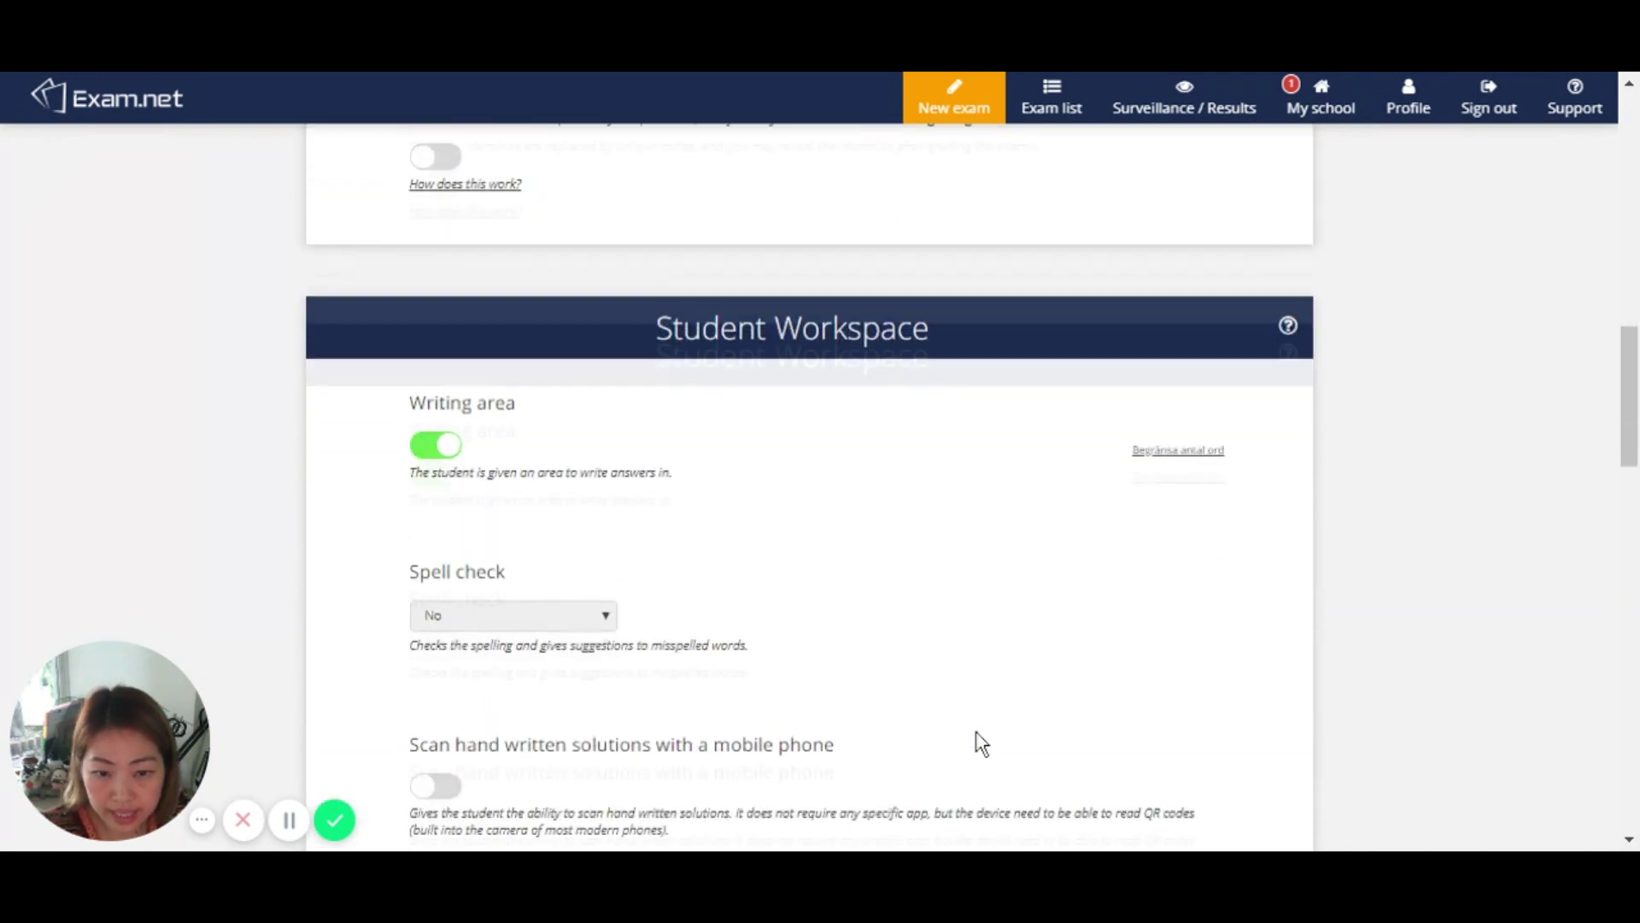
{"action": "left_click_drag", "start_coordinate": [657, 327], "coordinate": [943, 329]}
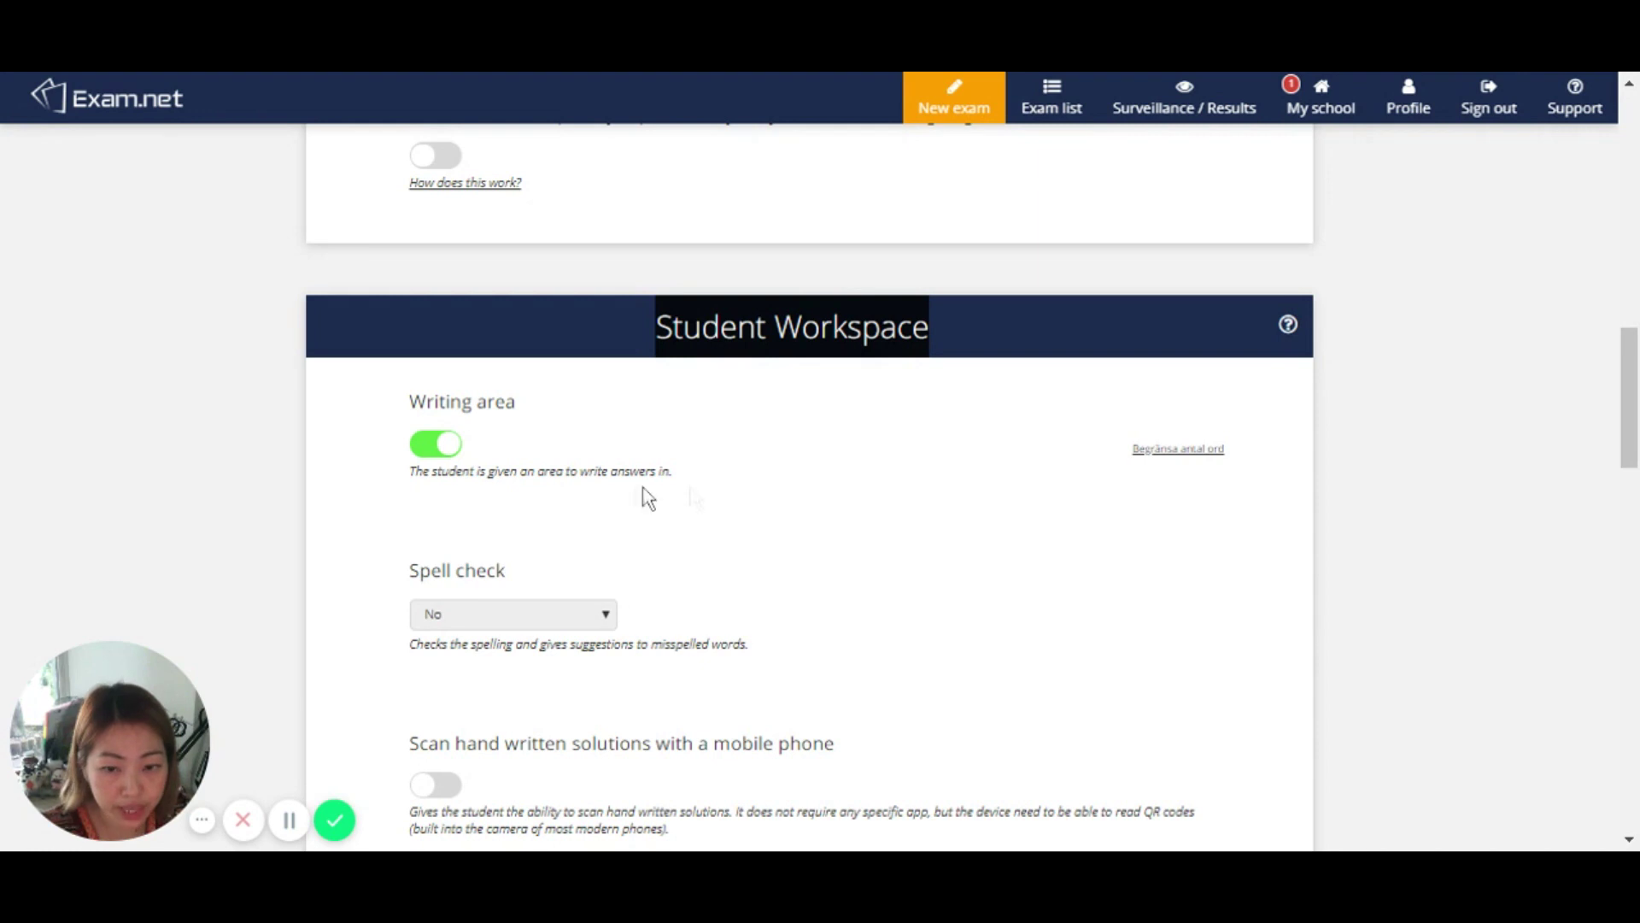
{"action": "scroll", "coordinate": [769, 485], "scroll_direction": "down", "scroll_amount": 2}
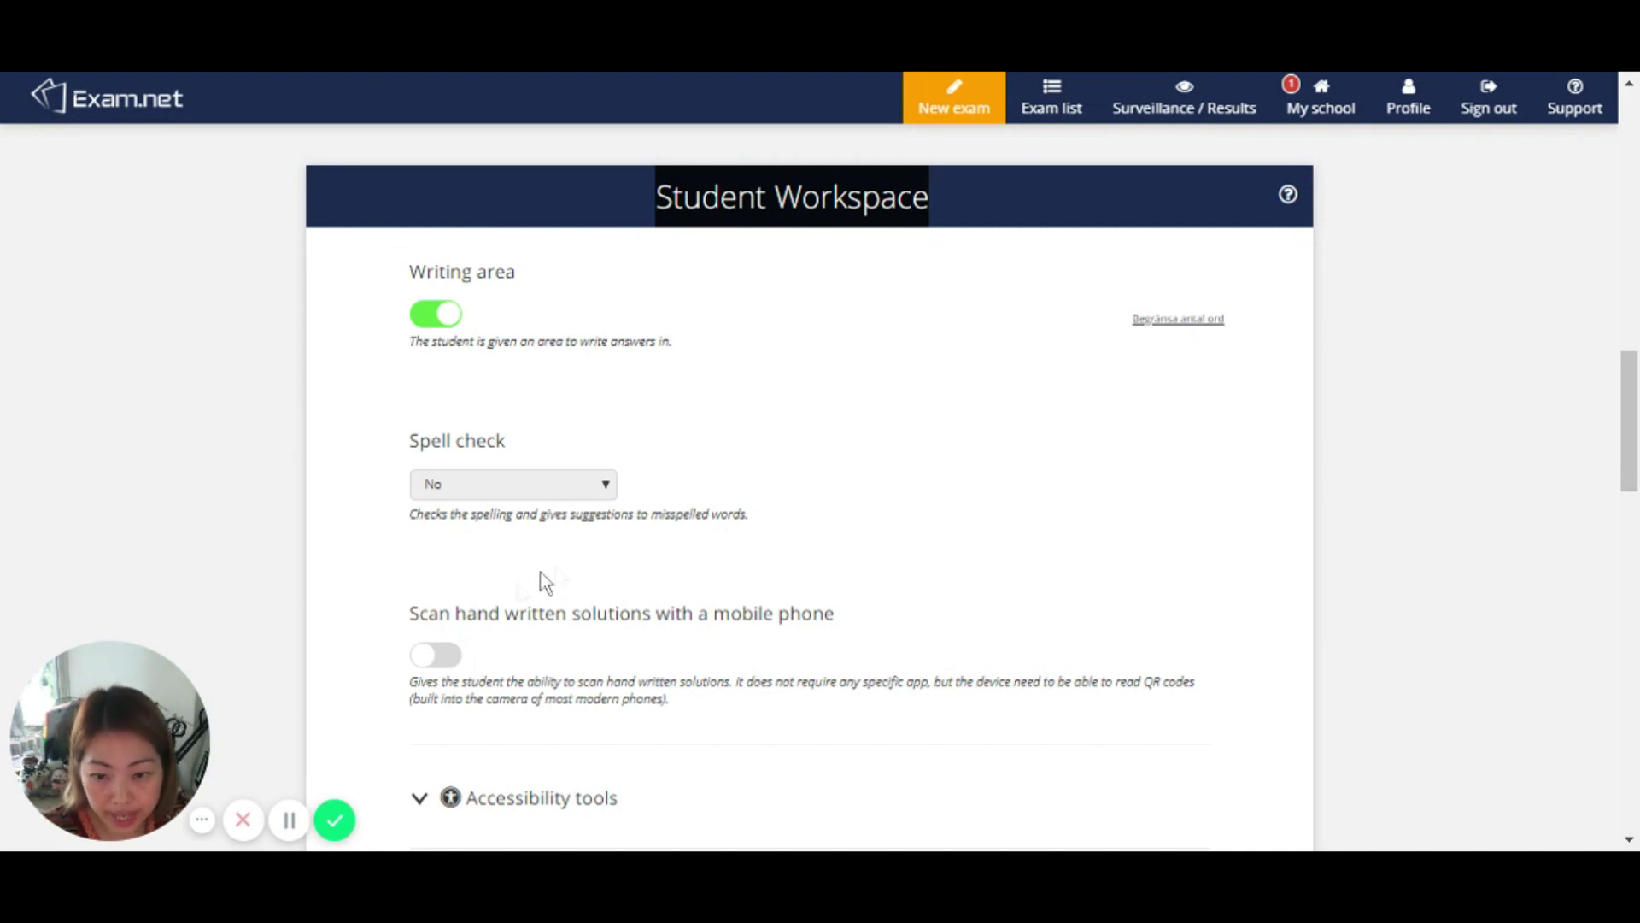
{"action": "scroll", "coordinate": [598, 615], "scroll_direction": "down", "scroll_amount": 2}
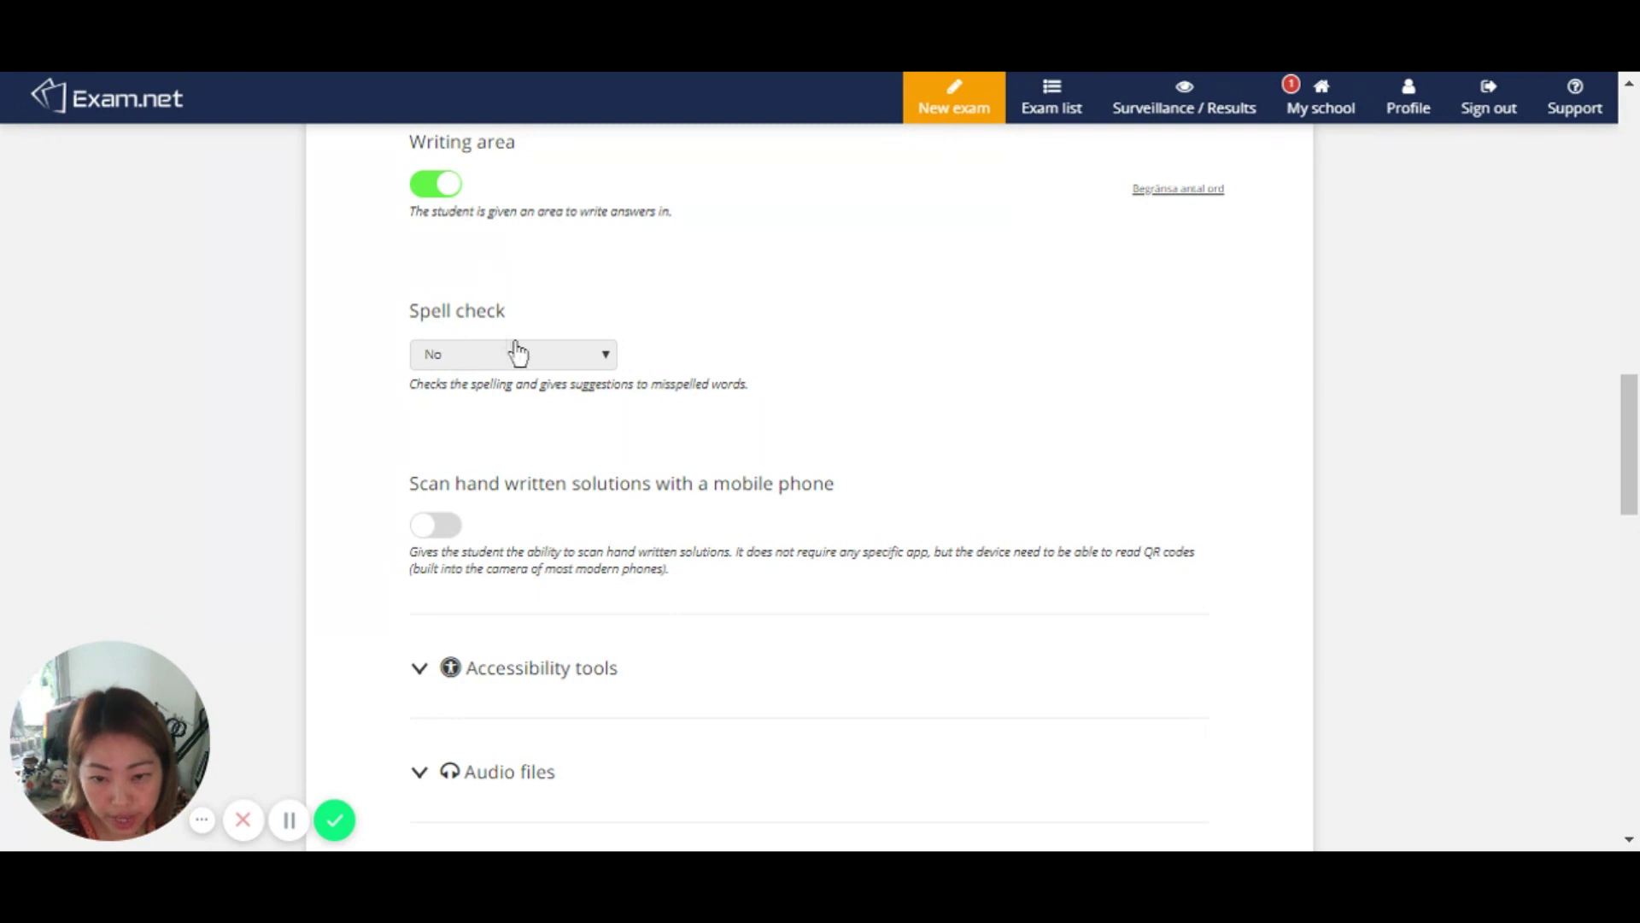
{"action": "left_click", "coordinate": [442, 527]}
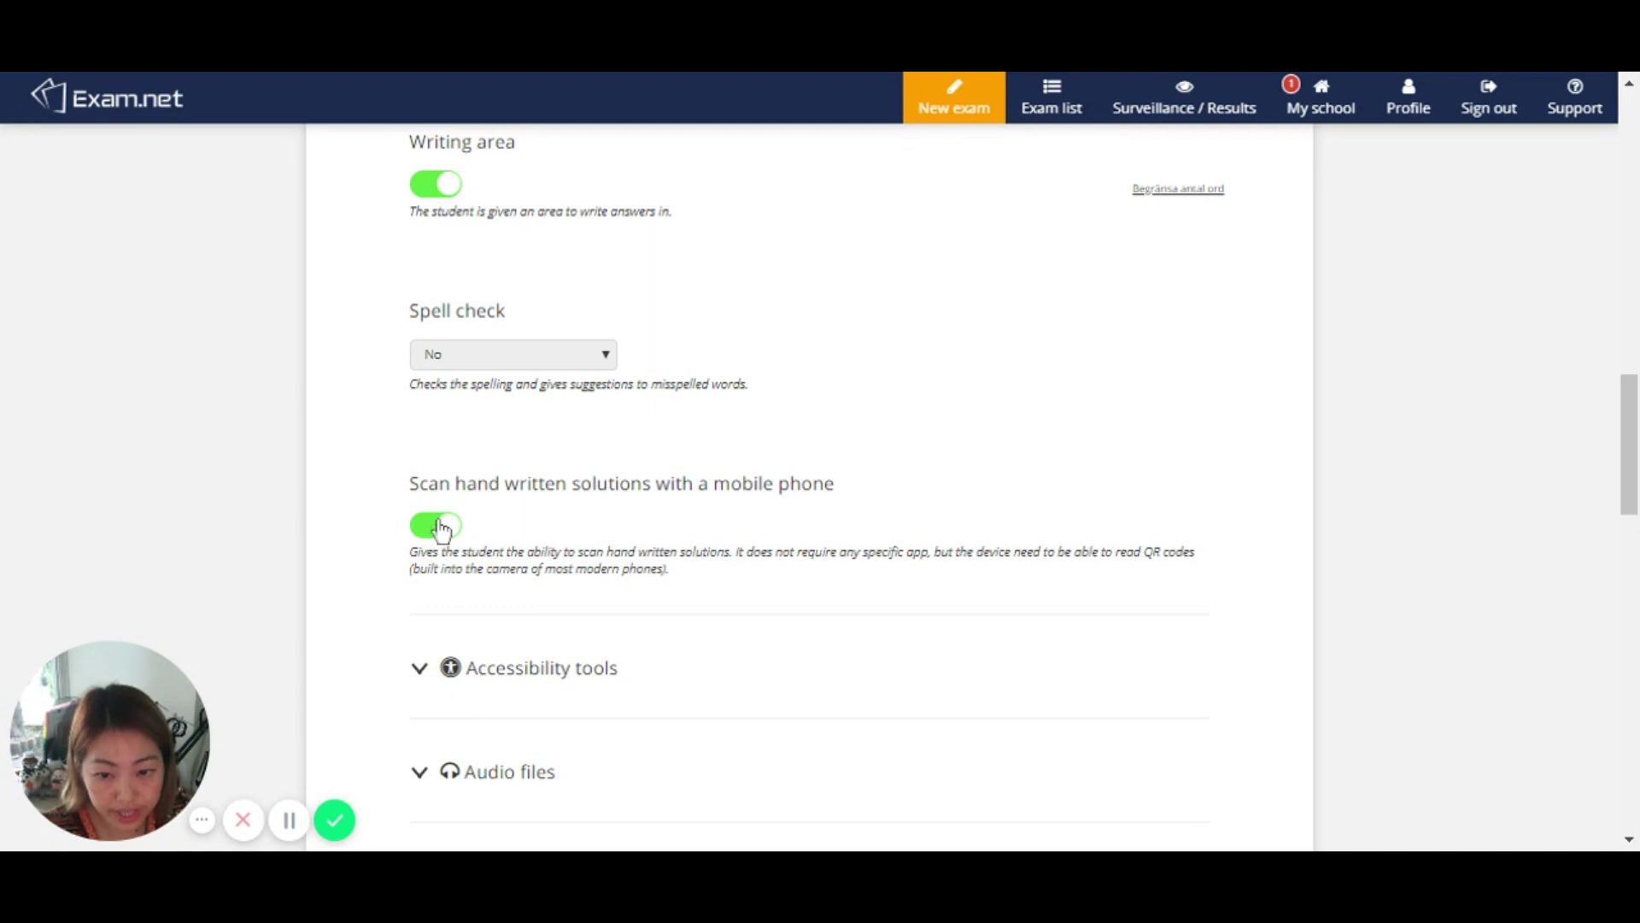
Step: Expand Accessibility tools and scroll down to the Additional documents section
{"action": "scroll", "coordinate": [776, 574], "scroll_direction": "down", "scroll_amount": 1}
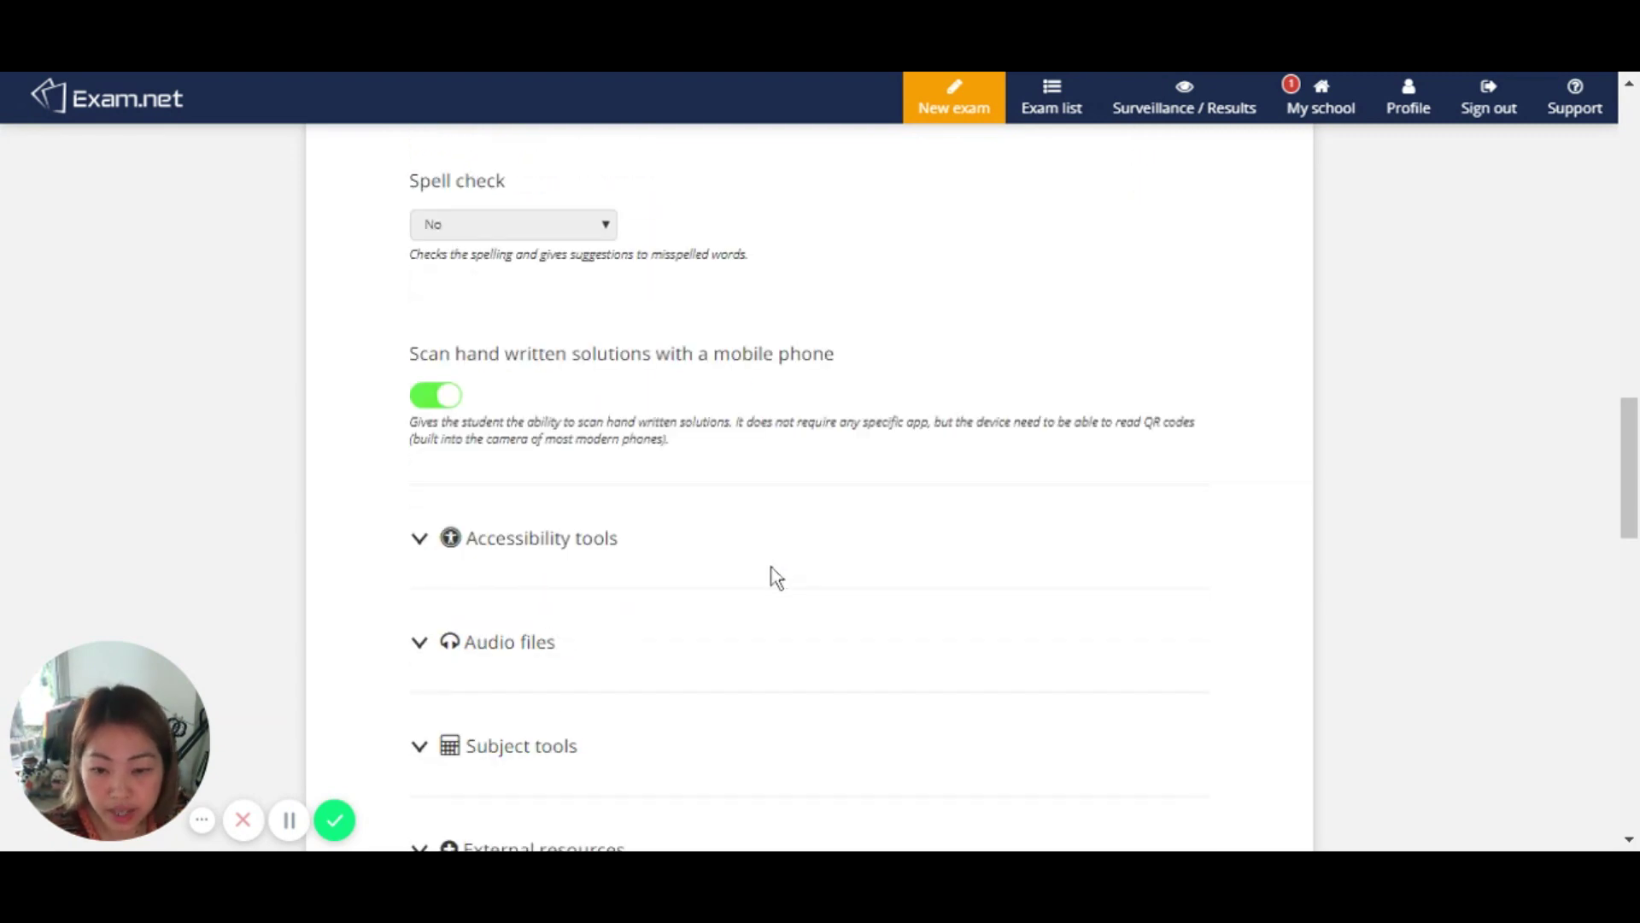
{"action": "scroll", "coordinate": [769, 575], "scroll_direction": "down", "scroll_amount": 1}
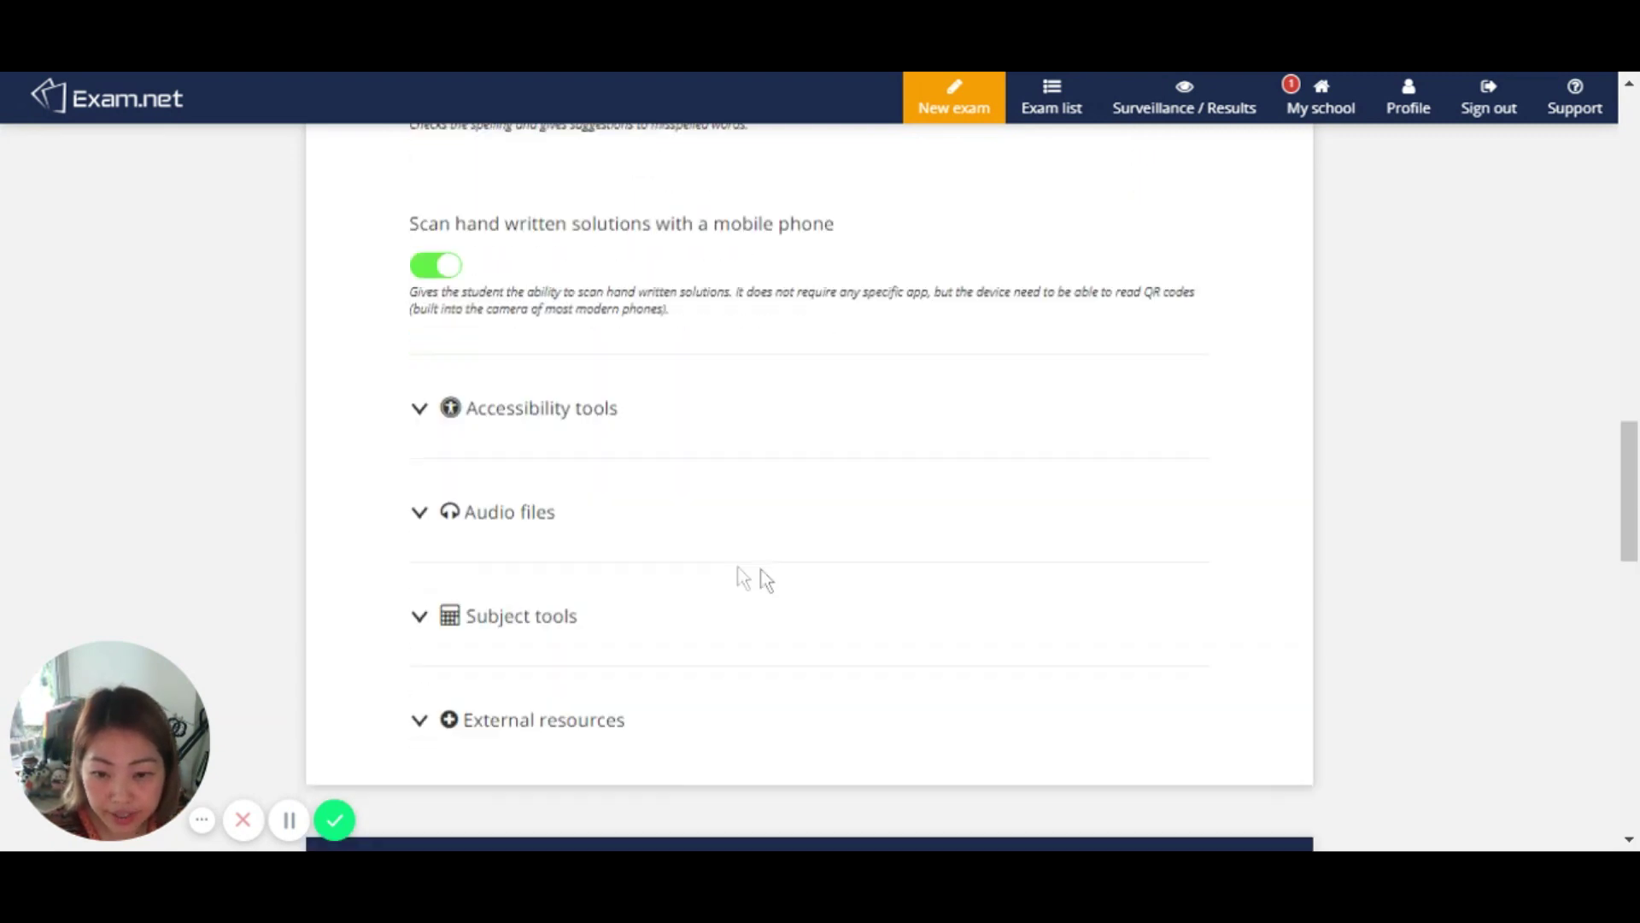
{"action": "left_click", "coordinate": [419, 414]}
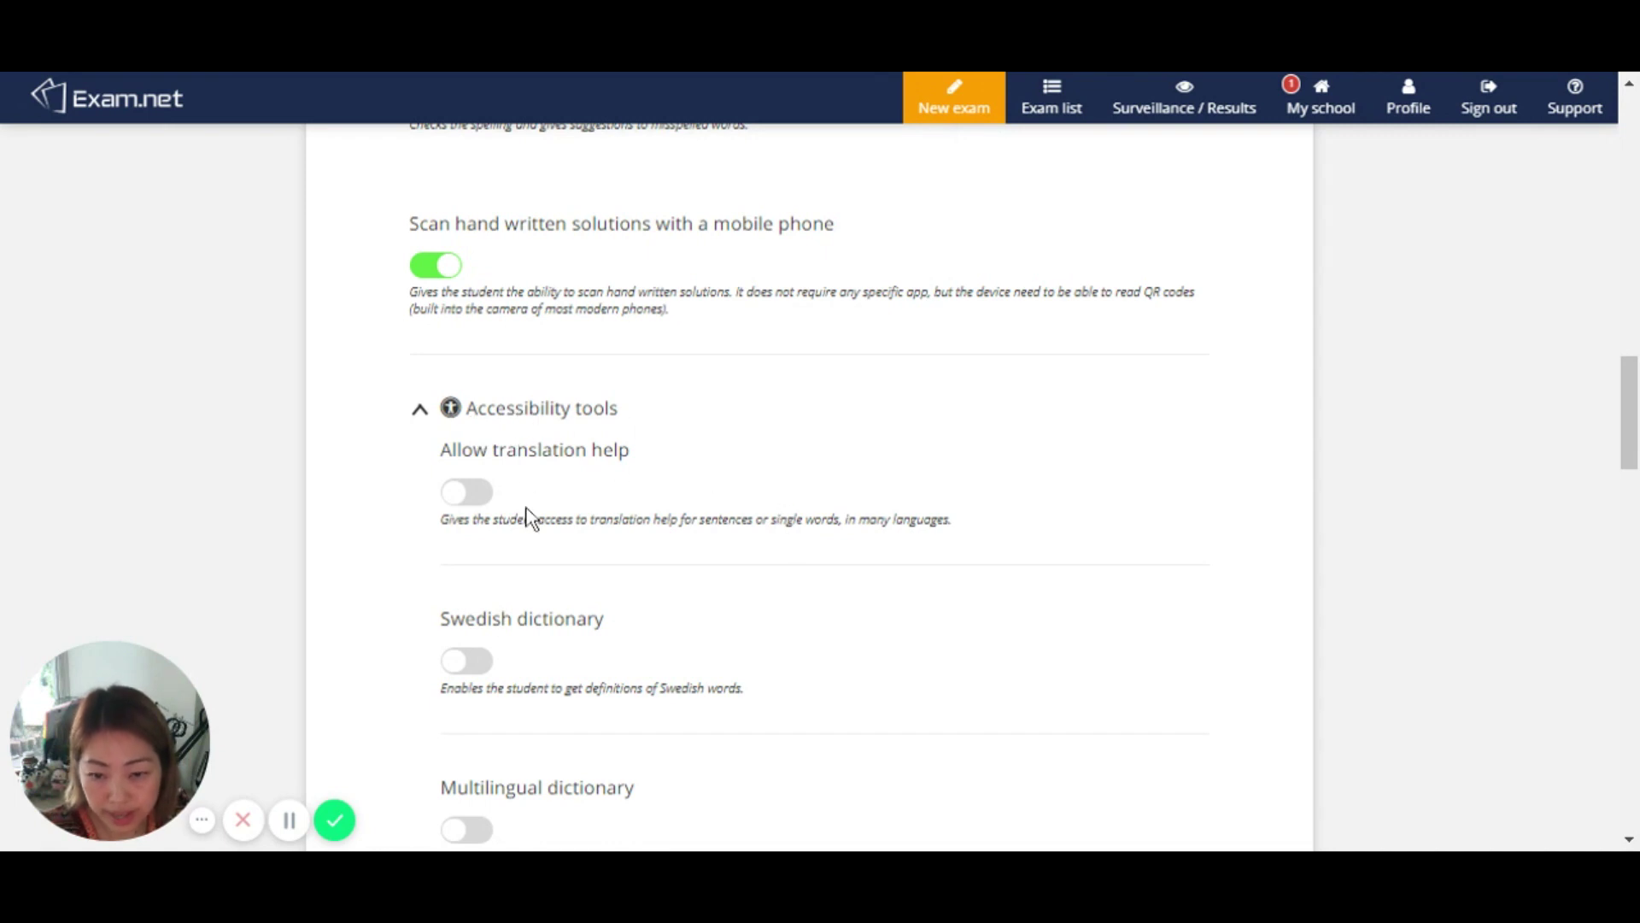
{"action": "scroll", "coordinate": [527, 513], "scroll_direction": "down", "scroll_amount": 2}
{"action": "scroll", "coordinate": [531, 504], "scroll_direction": "down", "scroll_amount": 2}
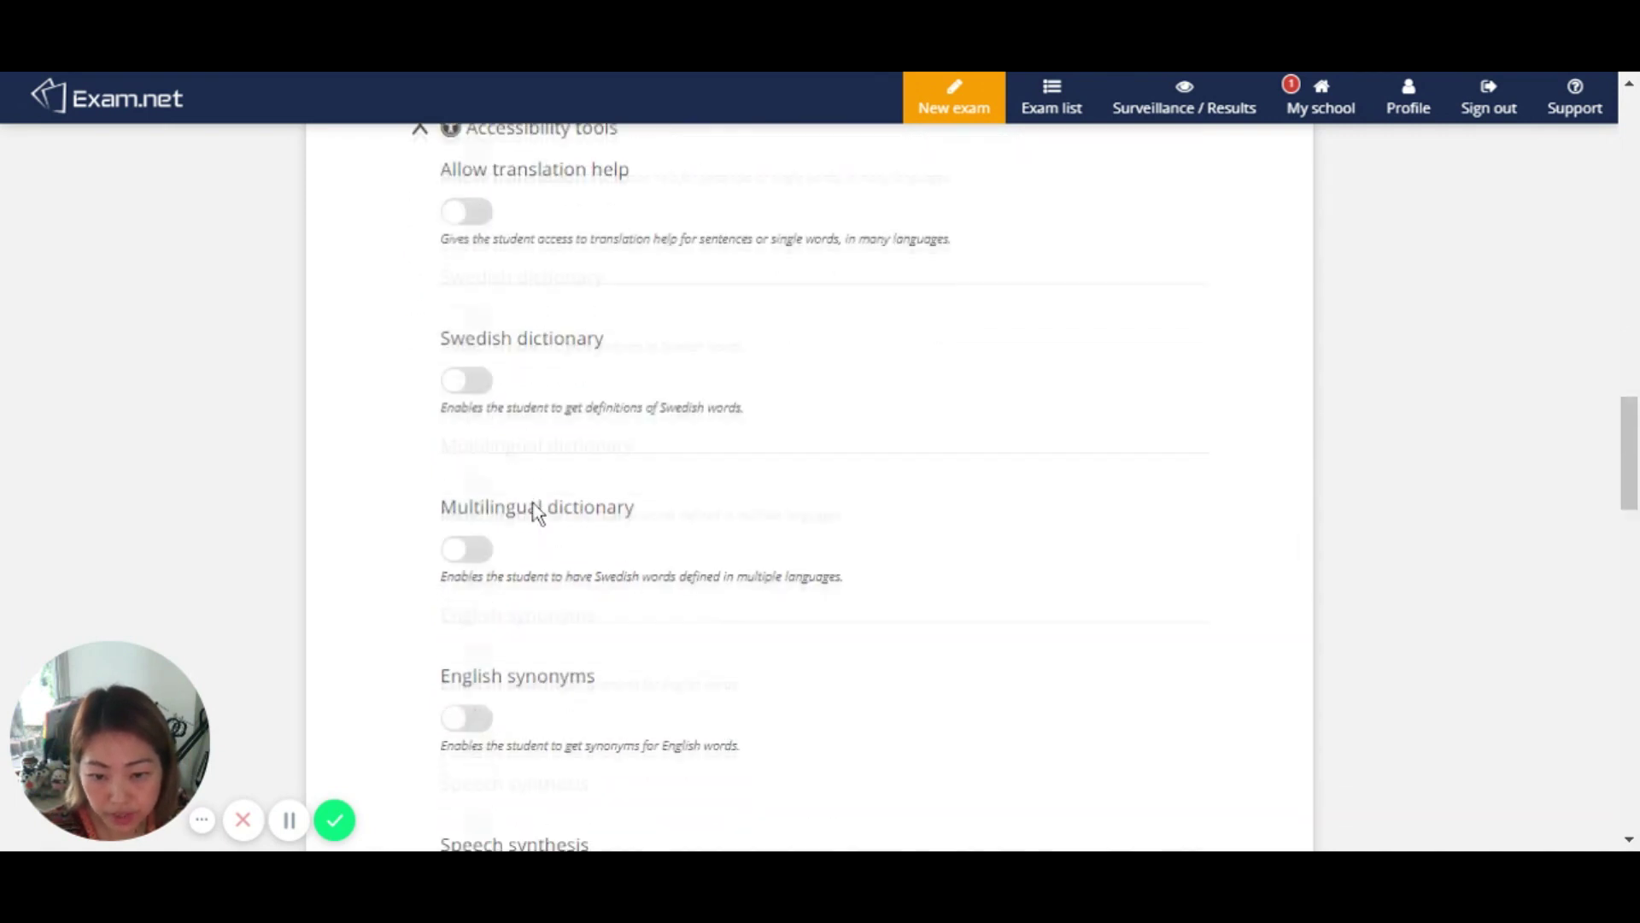
{"action": "scroll", "coordinate": [545, 683], "scroll_direction": "down", "scroll_amount": 2}
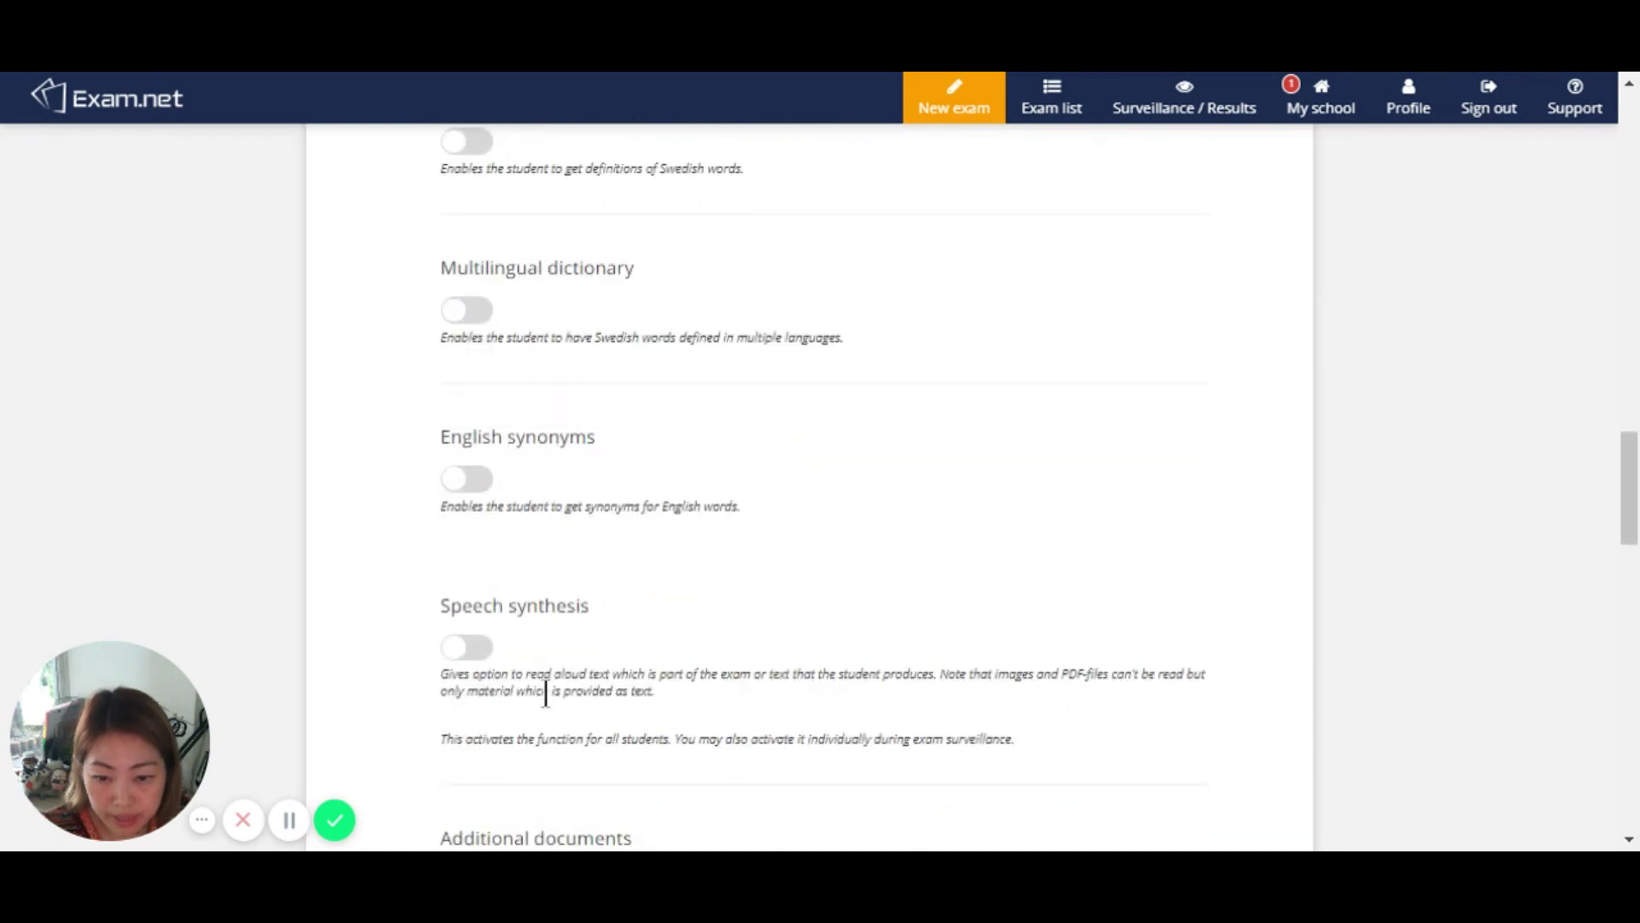
{"action": "scroll", "coordinate": [551, 687], "scroll_direction": "down", "scroll_amount": 3}
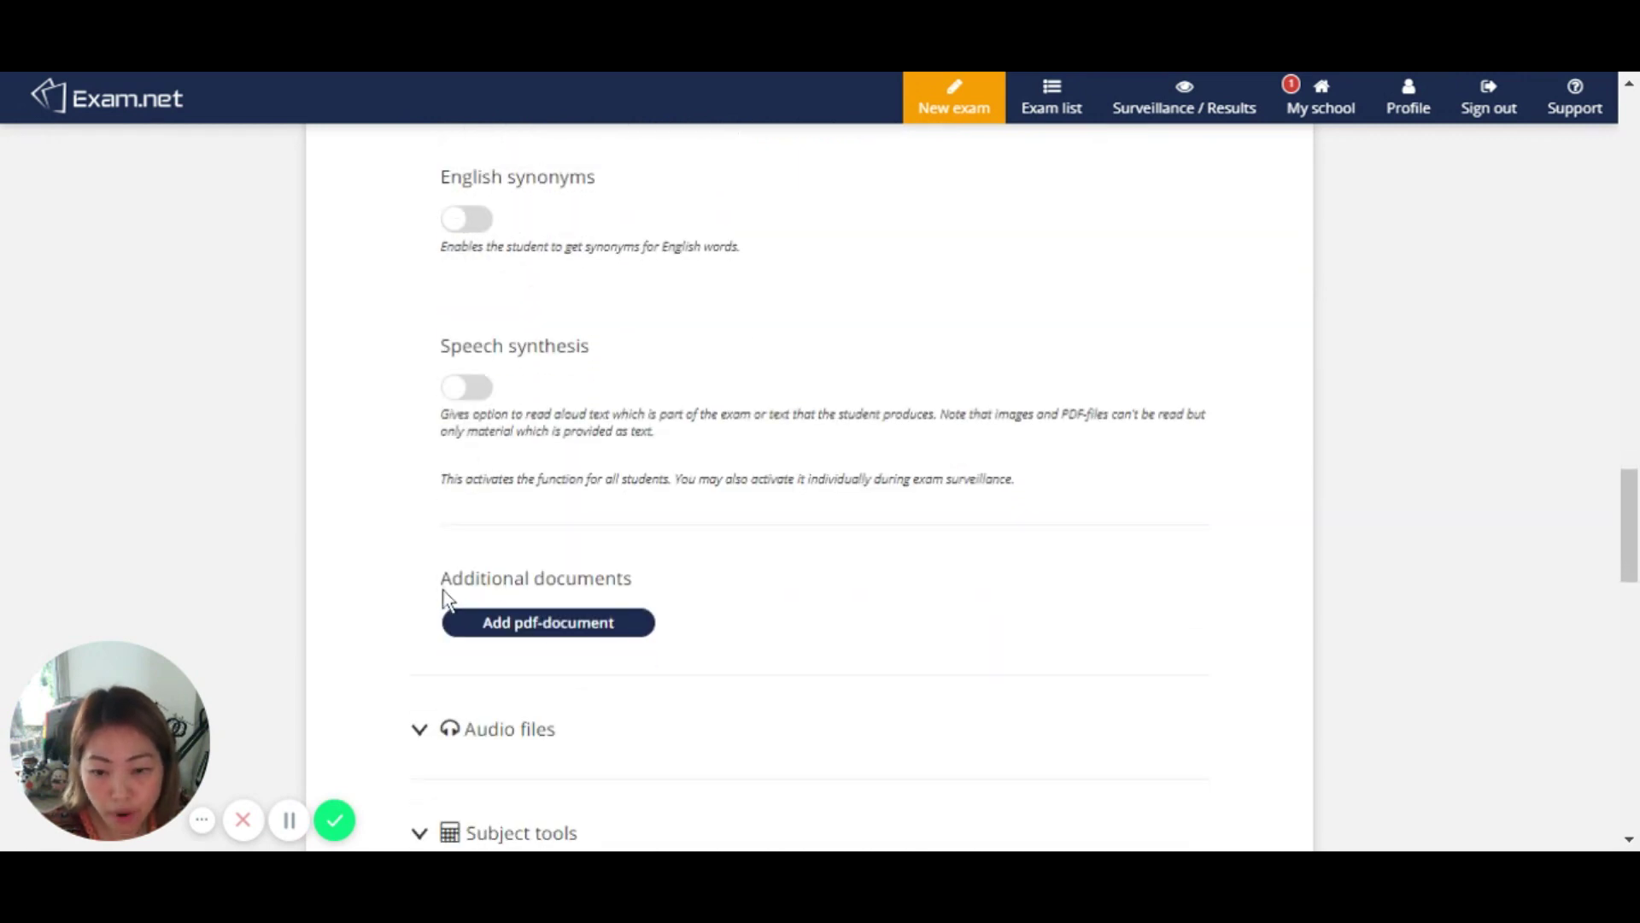
{"action": "left_click_drag", "start_coordinate": [442, 578], "coordinate": [651, 588]}
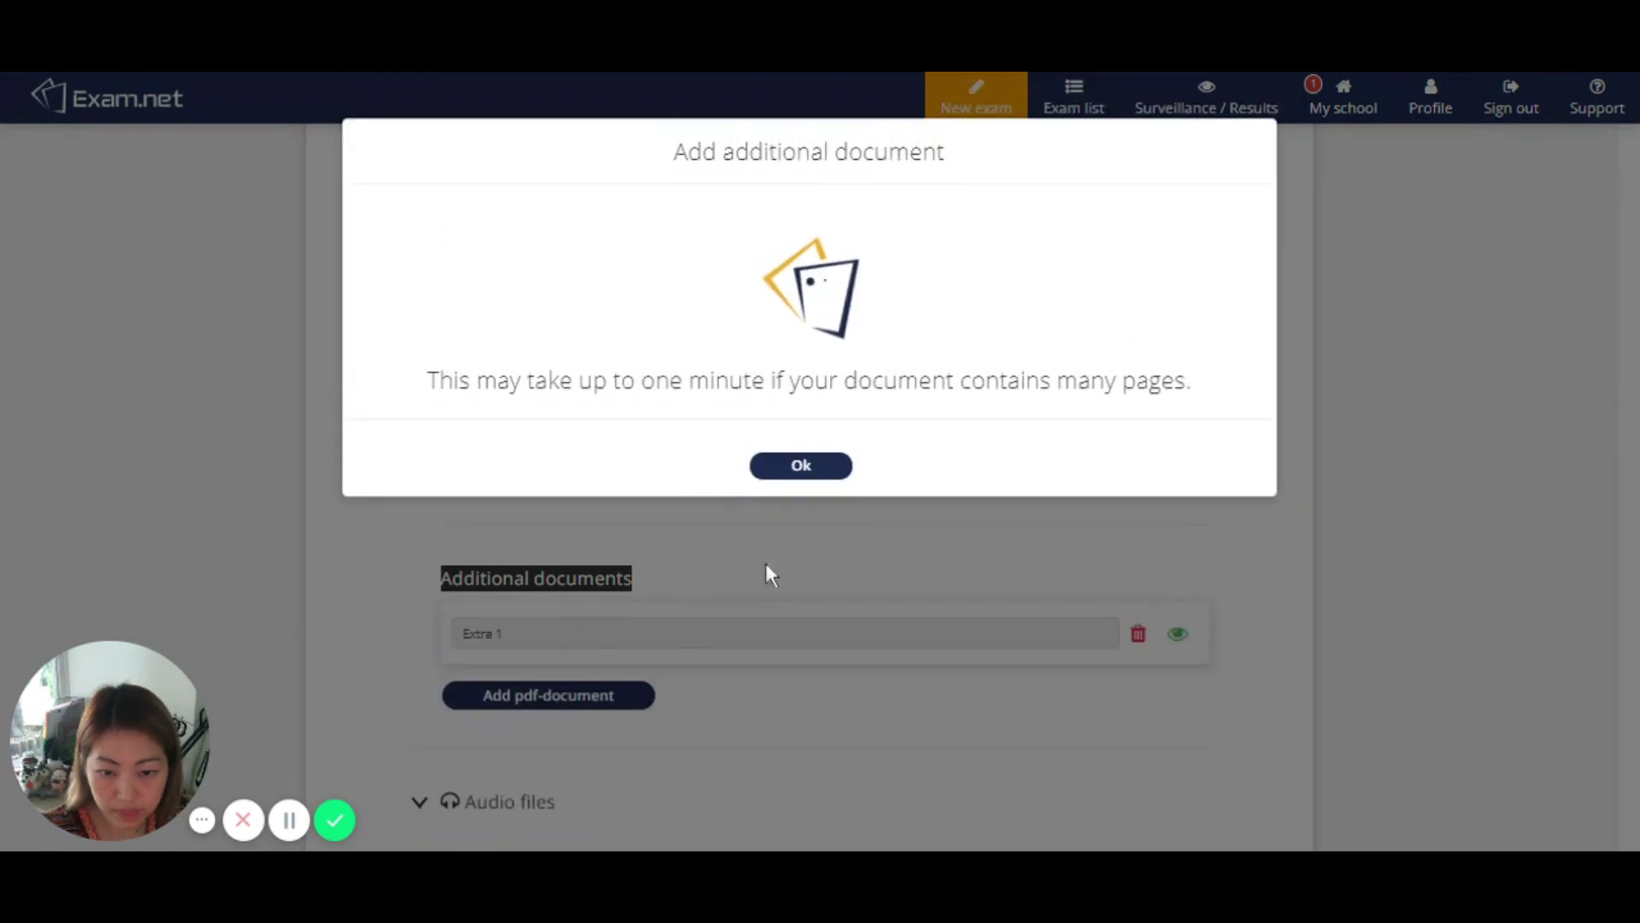
Step: Accept the uploaded ROI case study PDF and rename Extra 1 to Reading #1
{"action": "left_click", "coordinate": [782, 472]}
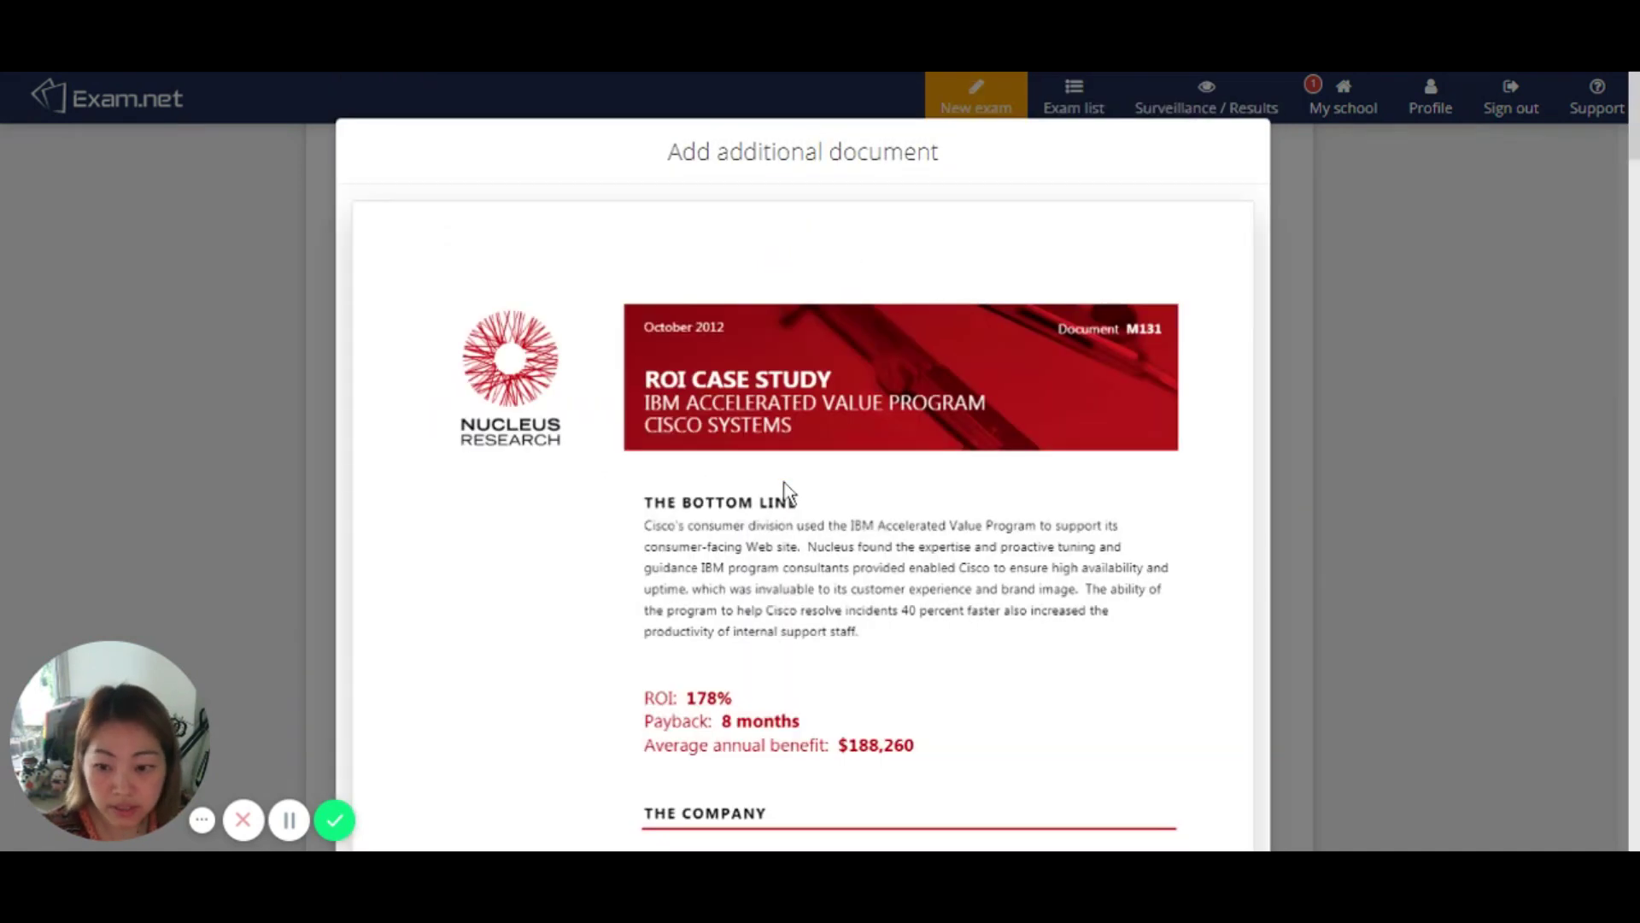
{"action": "scroll", "coordinate": [1433, 323], "scroll_direction": "down", "scroll_amount": 5}
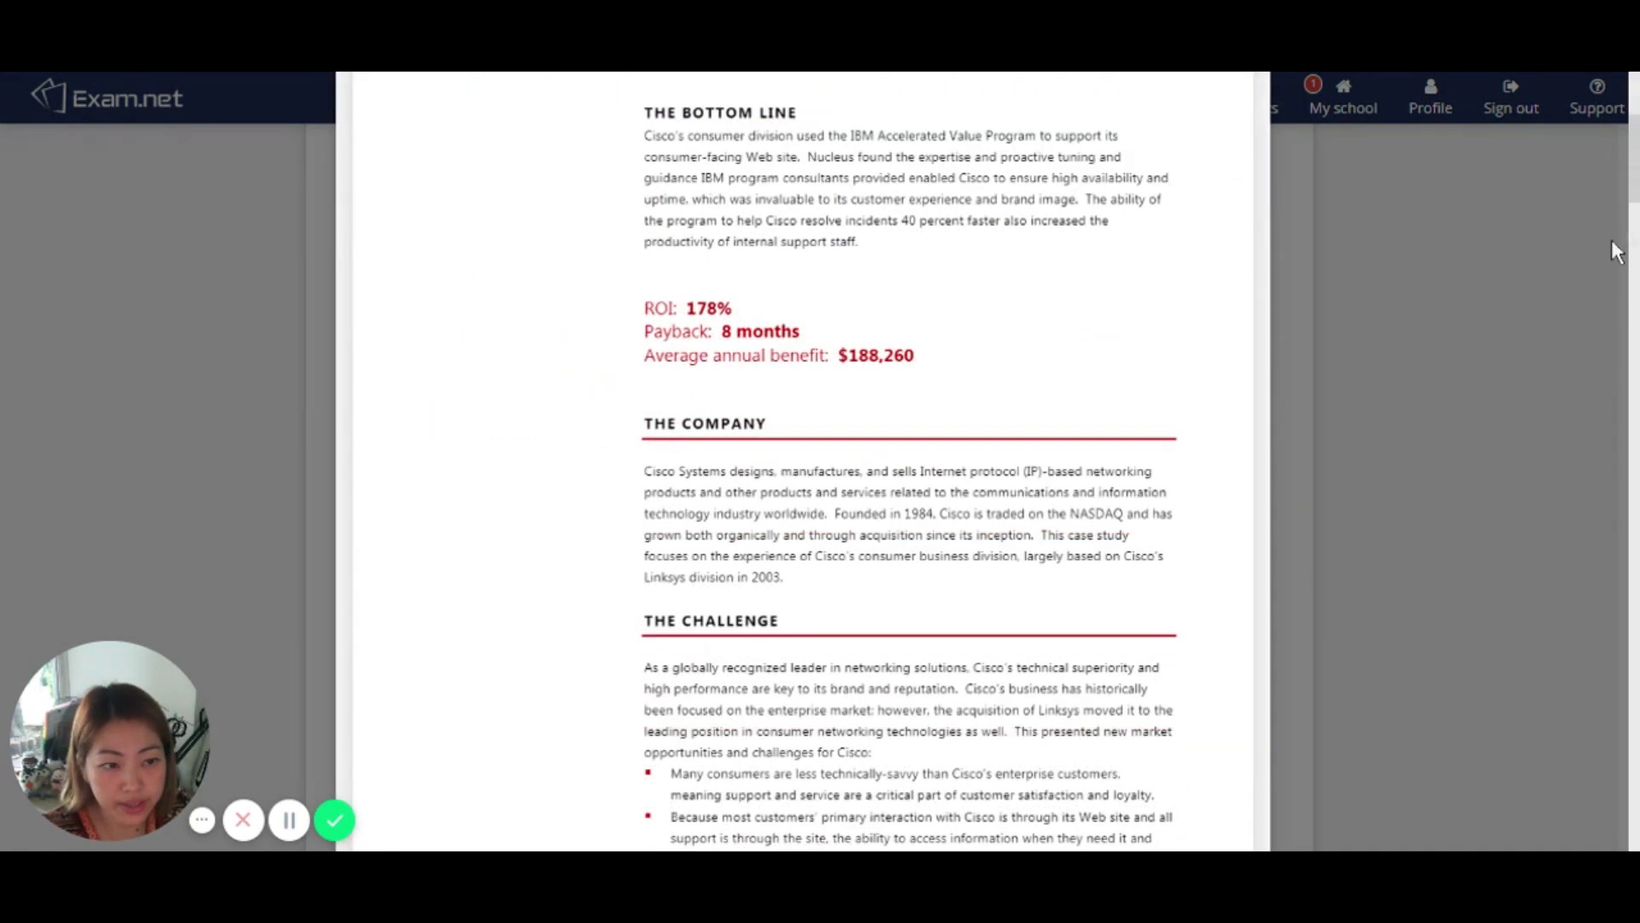
{"action": "scroll", "coordinate": [1623, 350], "scroll_direction": "down", "scroll_amount": 4}
{"action": "scroll", "coordinate": [1623, 350], "scroll_direction": "down", "scroll_amount": 10}
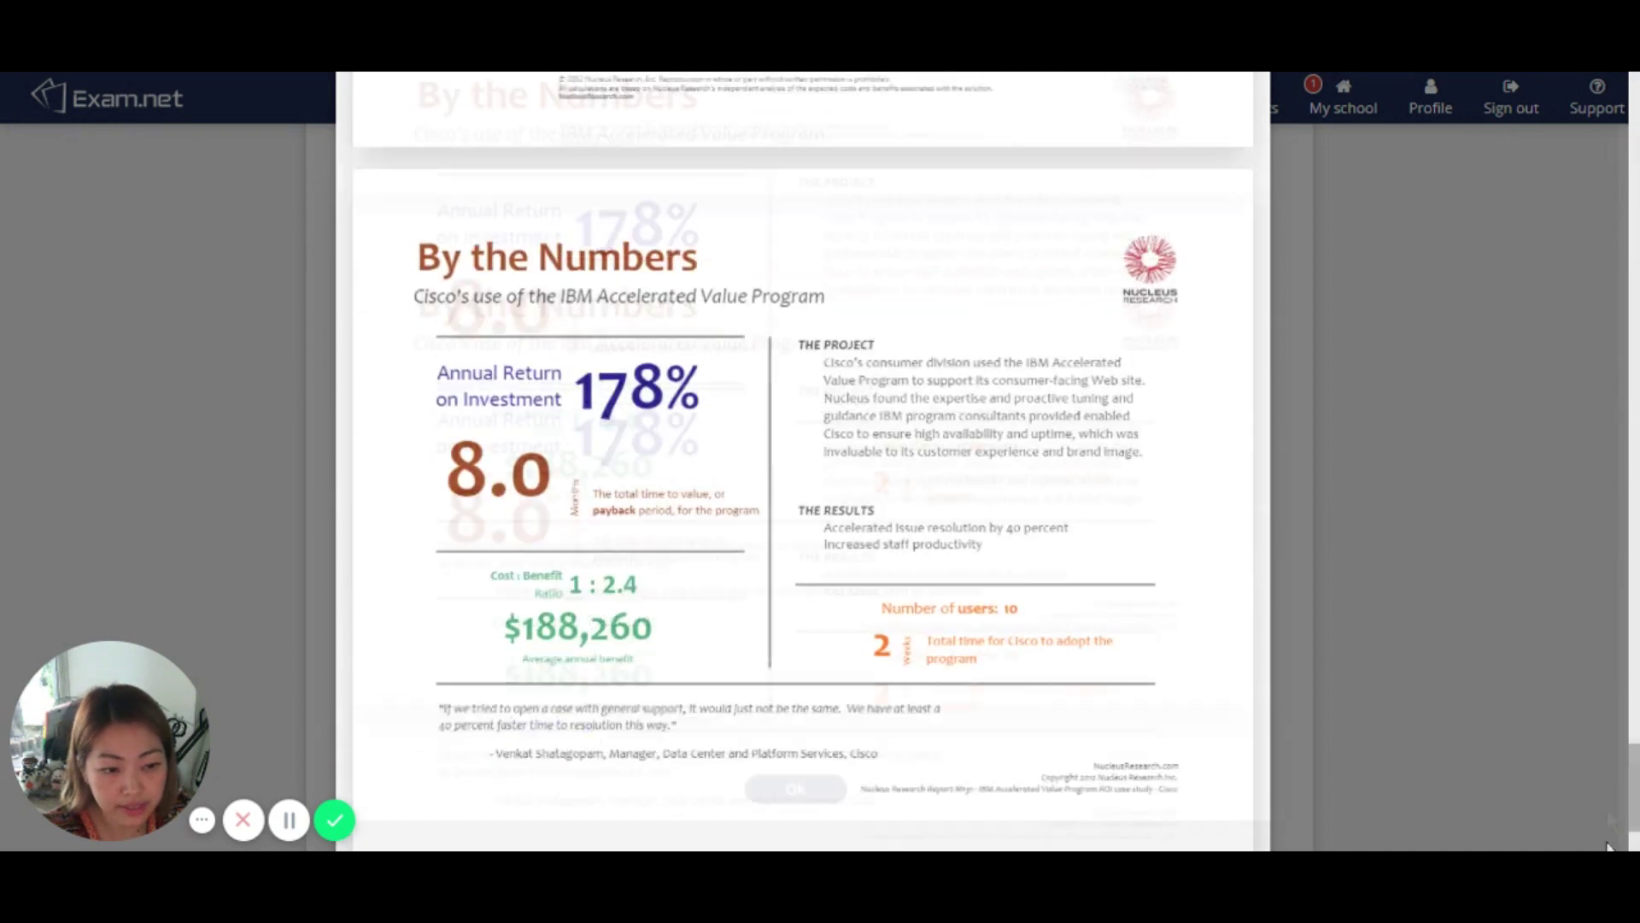
{"action": "left_click", "coordinate": [799, 790]}
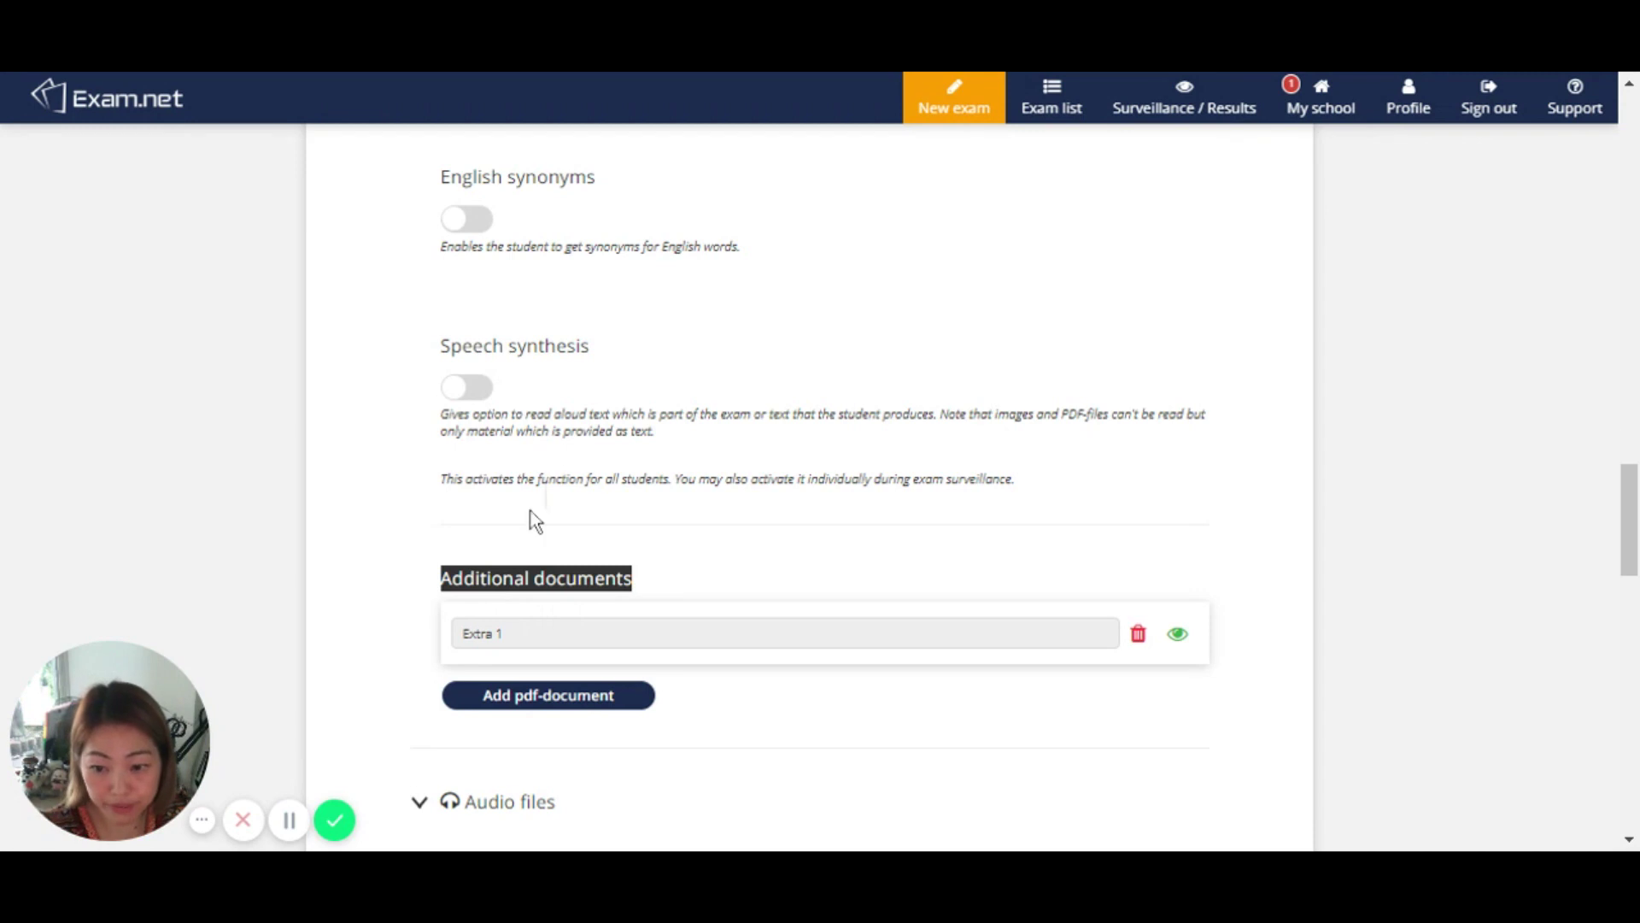
{"action": "scroll", "coordinate": [692, 551], "scroll_direction": "down", "scroll_amount": 2}
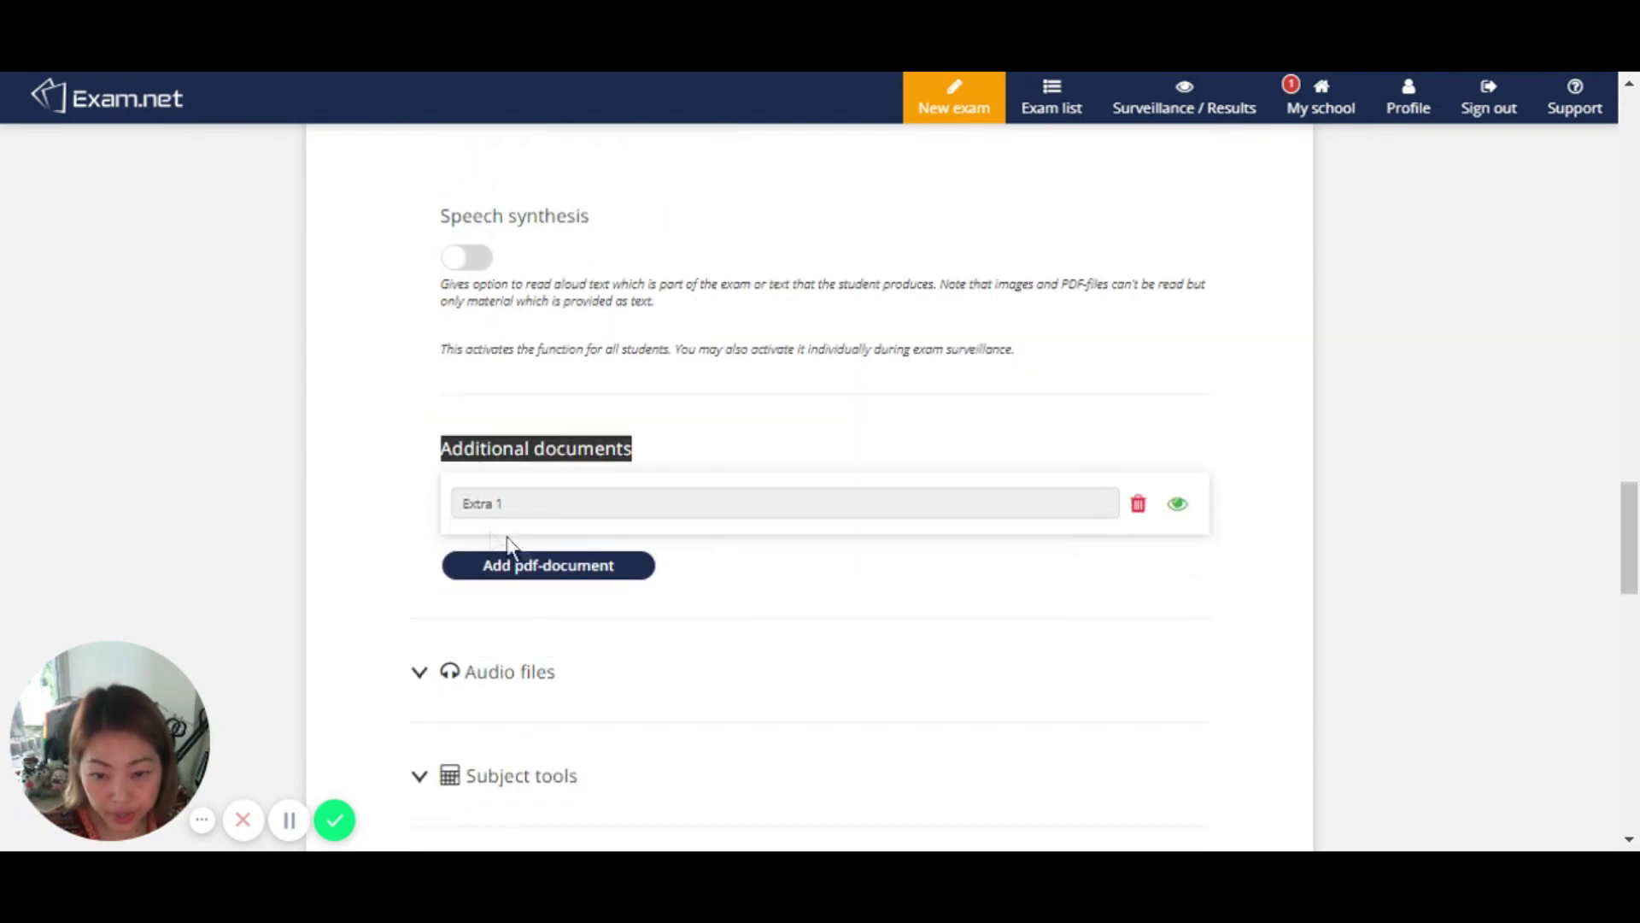
{"action": "triple_click", "coordinate": [545, 510]}
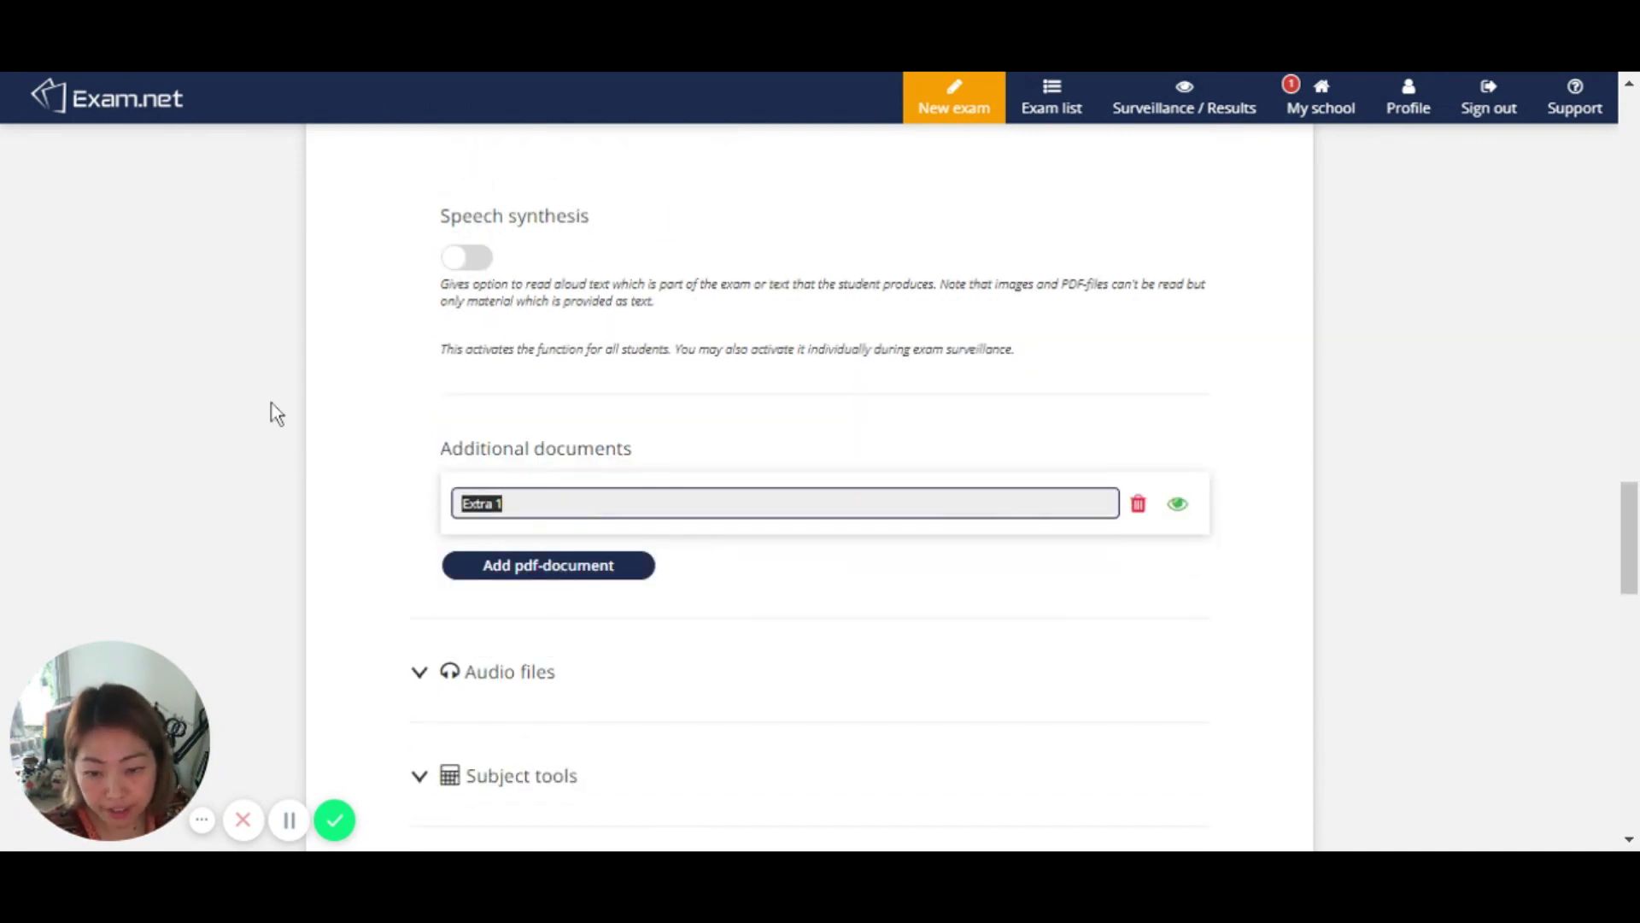
{"action": "type", "text": "Reading #1"}
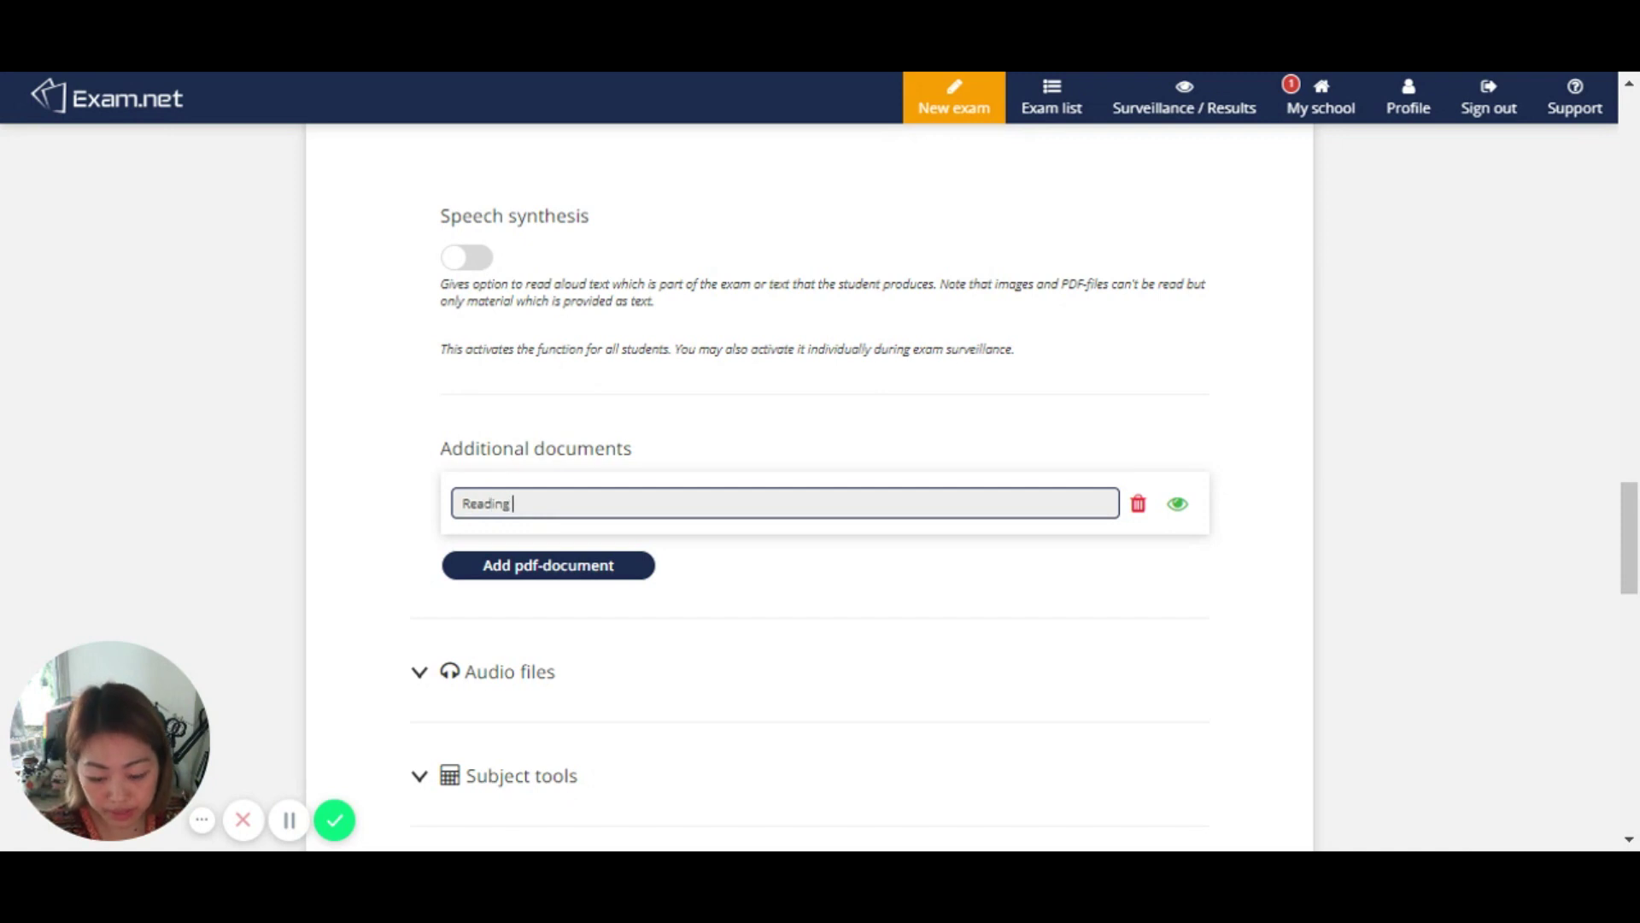
Step: Add the Embracing Agile PDF as a second document and rename it Reading #2
{"action": "left_click", "coordinate": [525, 581]}
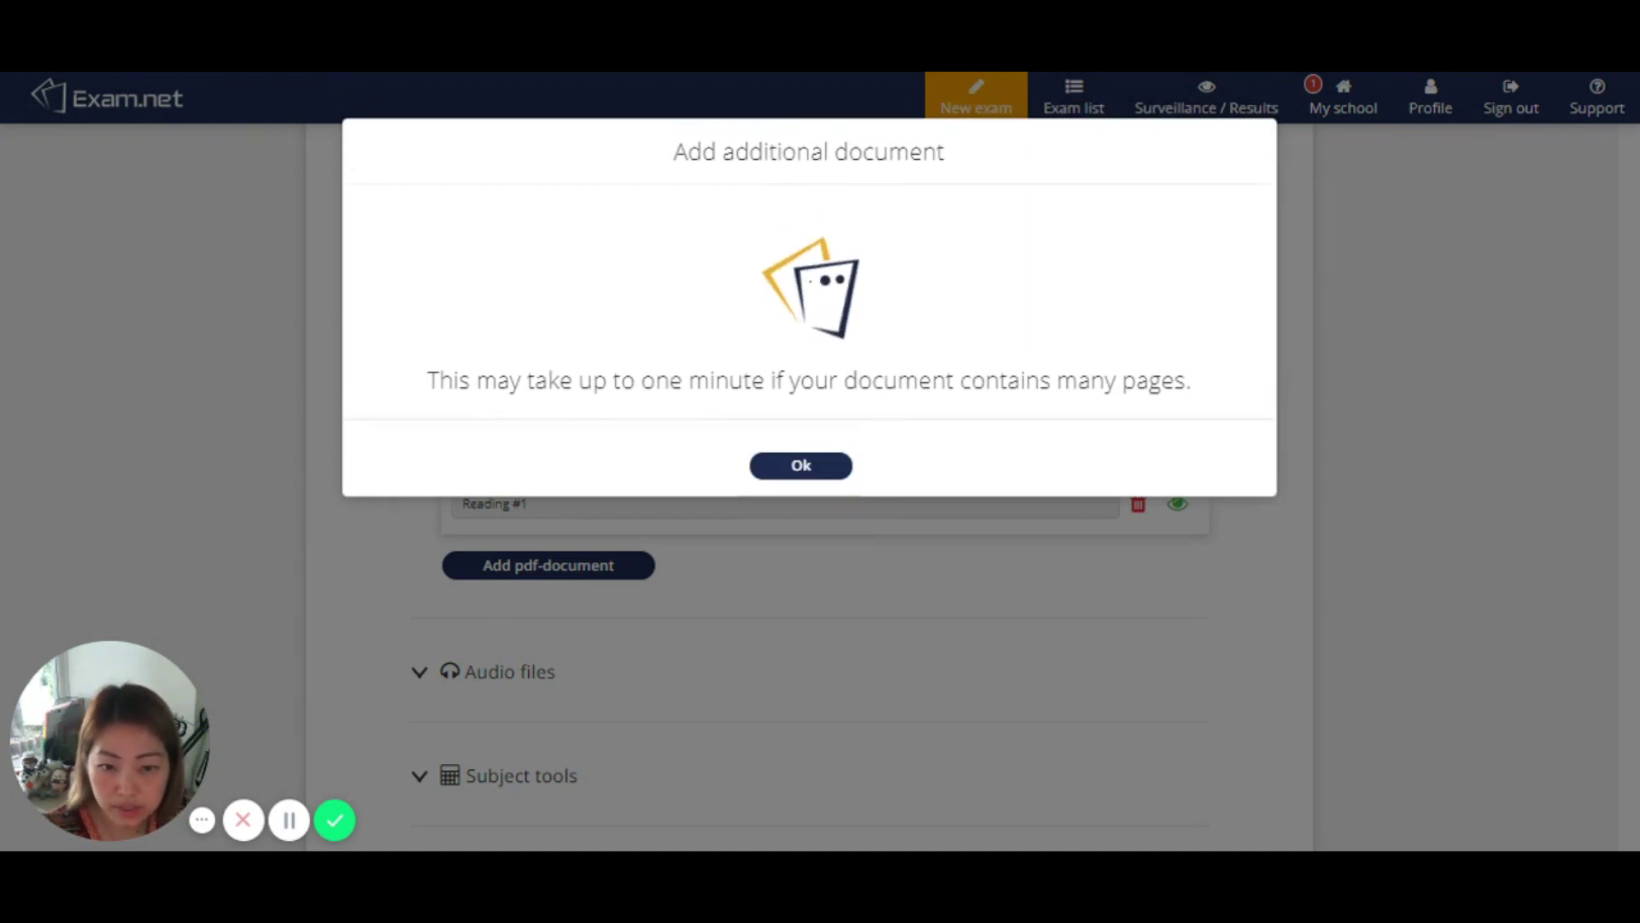
{"action": "left_click", "coordinate": [834, 472]}
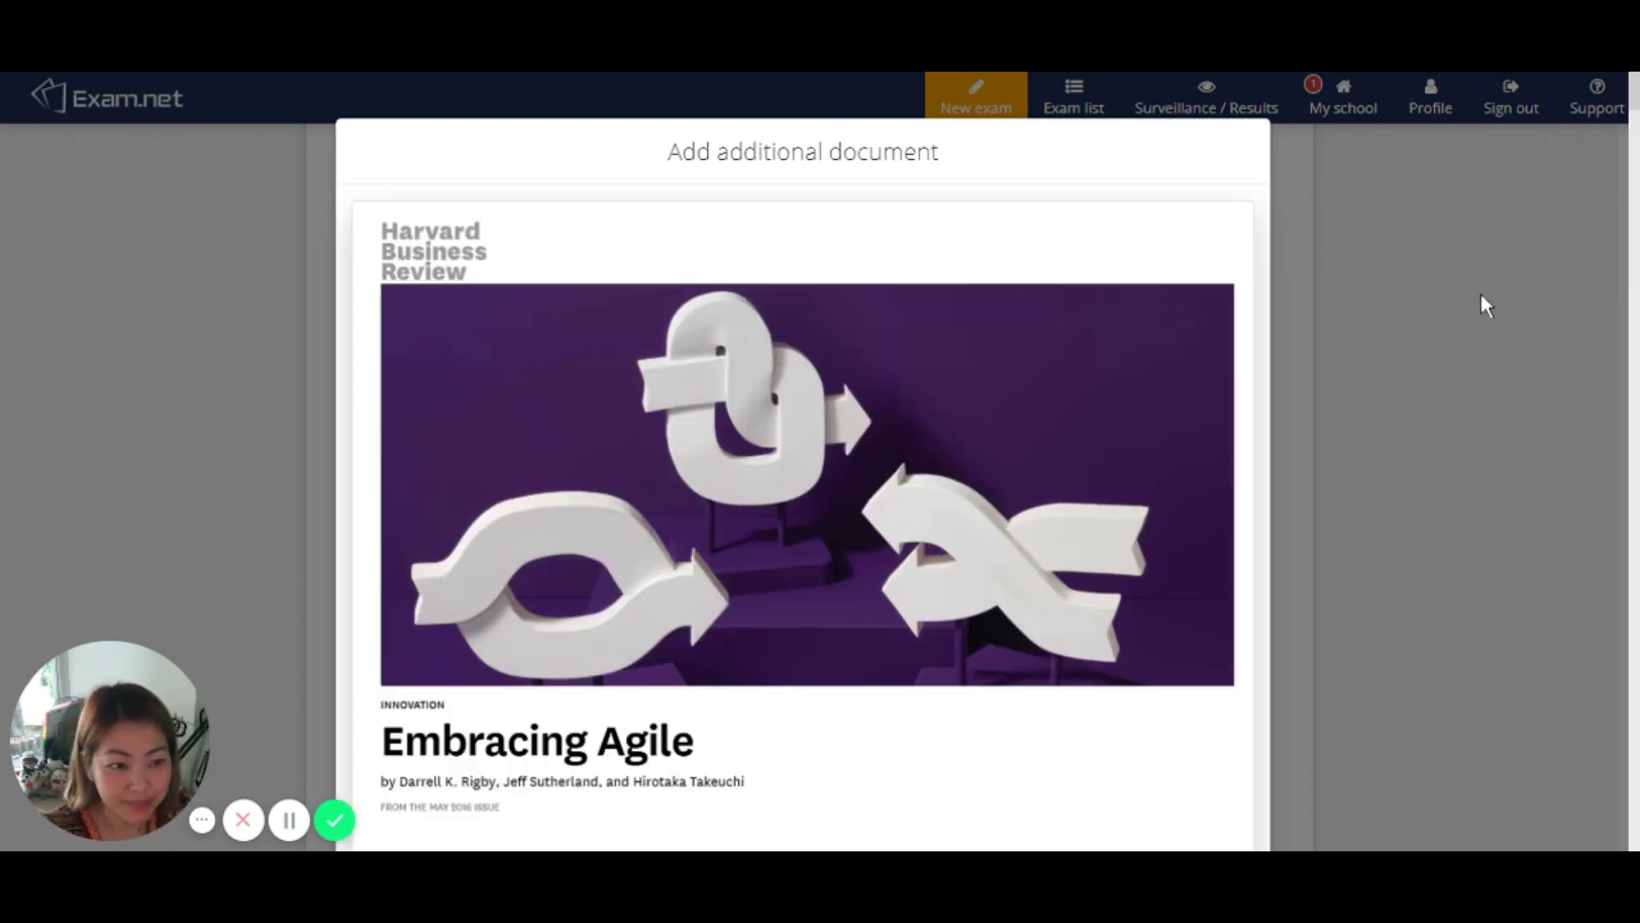
{"action": "scroll", "coordinate": [1491, 286], "scroll_direction": "down", "scroll_amount": 5}
{"action": "scroll", "coordinate": [1632, 620], "scroll_direction": "down", "scroll_amount": 10}
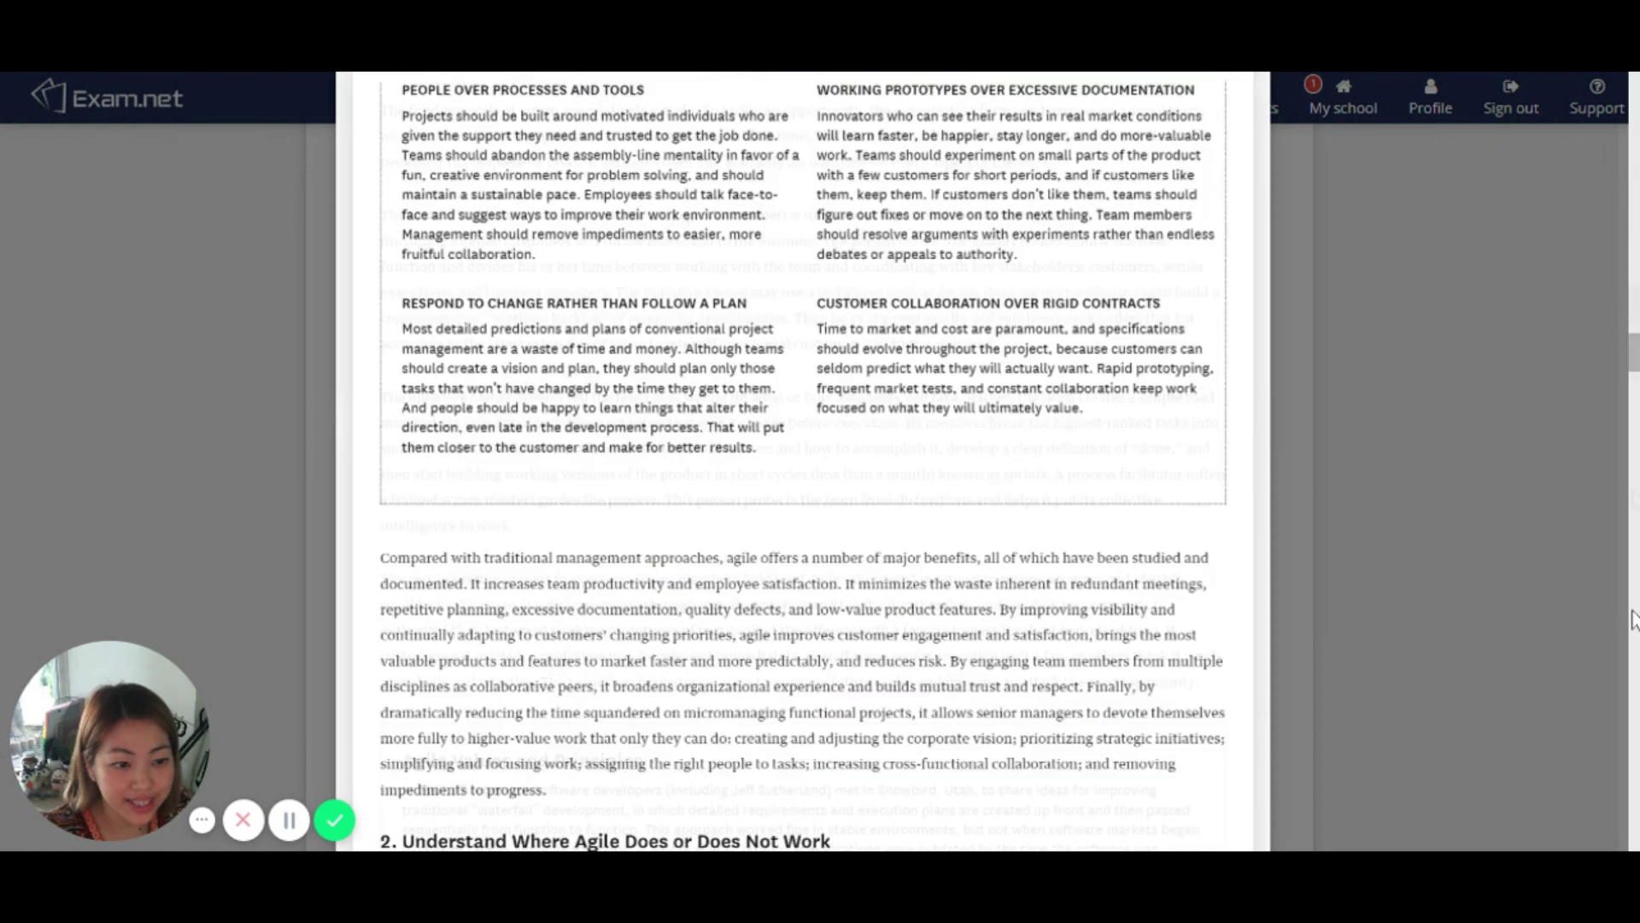
{"action": "scroll", "coordinate": [1632, 620], "scroll_direction": "down", "scroll_amount": 15}
{"action": "left_click", "coordinate": [792, 782]}
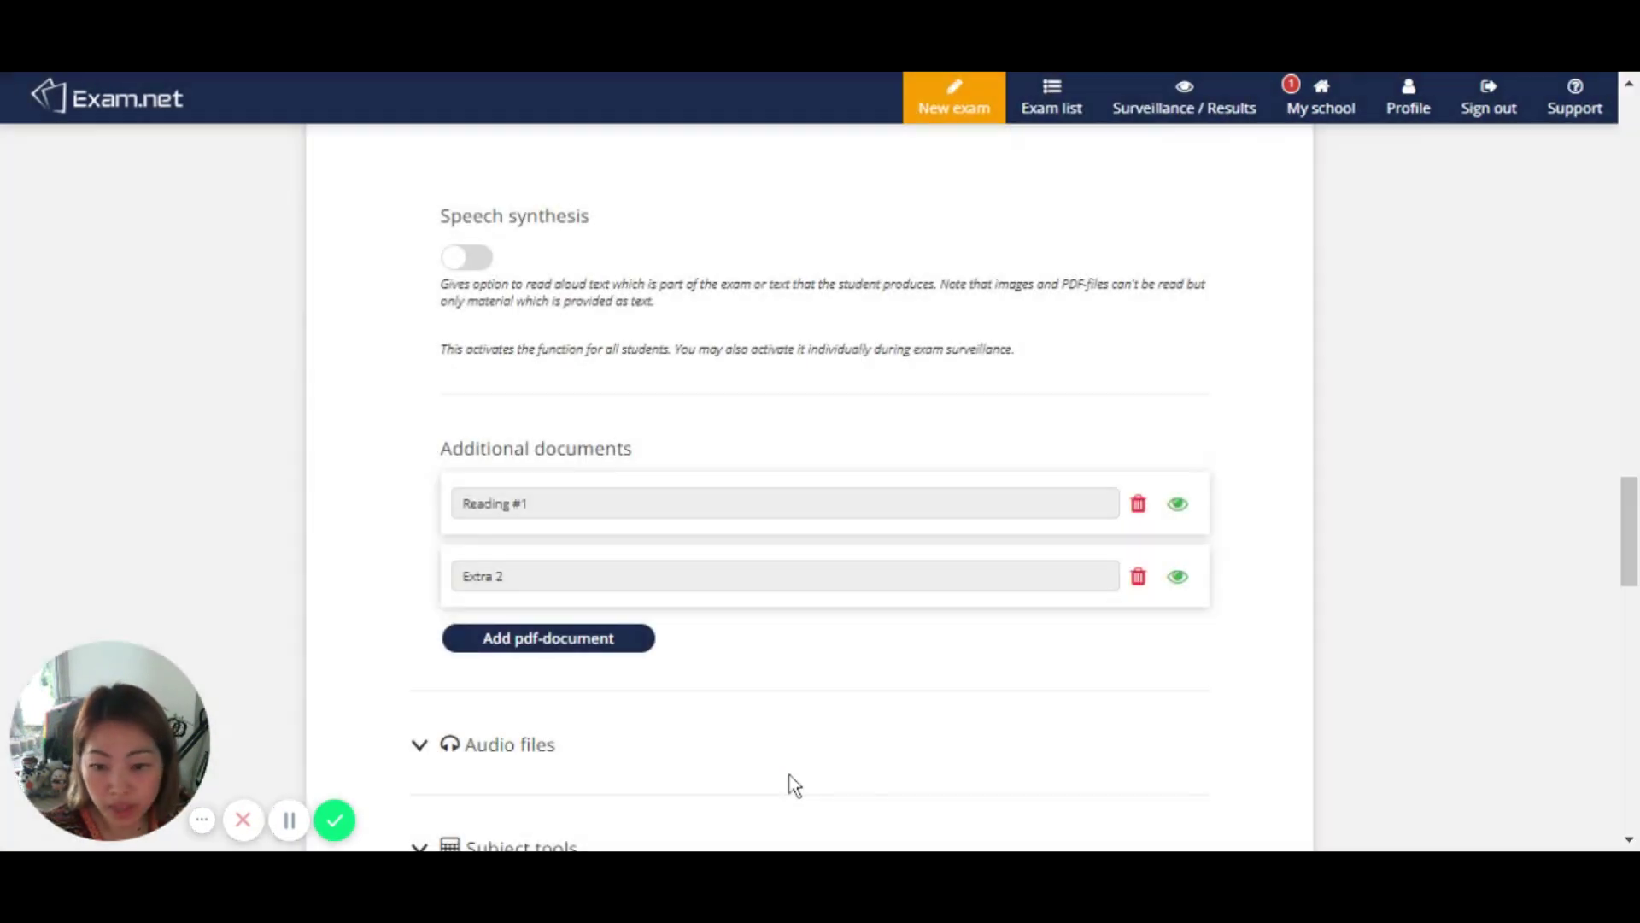
{"action": "triple_click", "coordinate": [524, 575]}
{"action": "type", "text": "Read"}
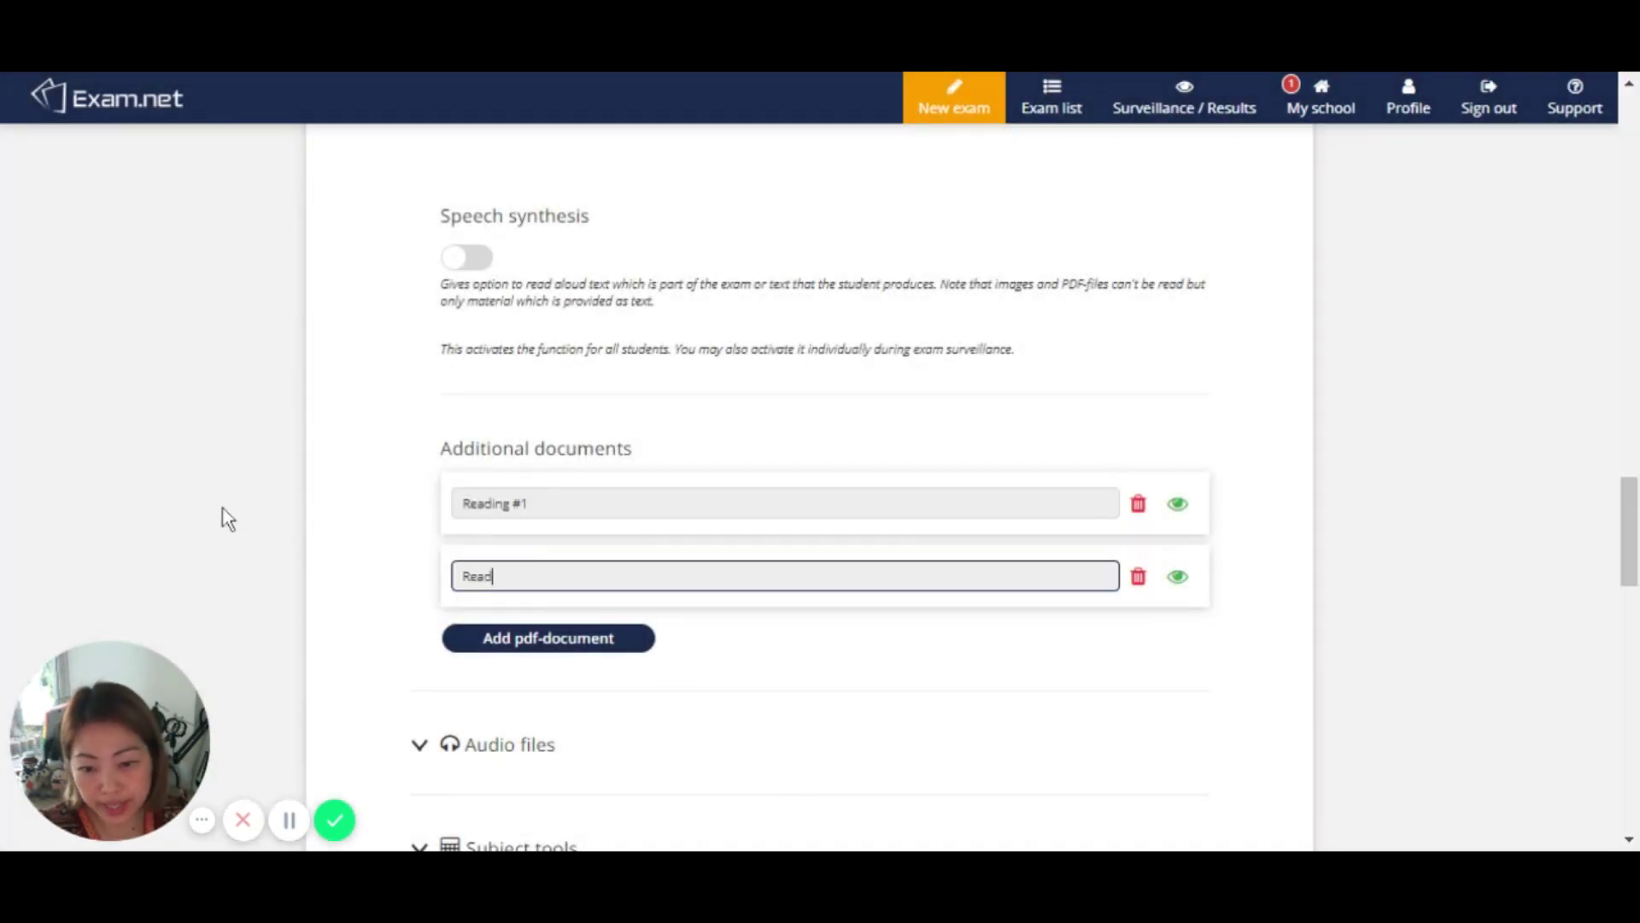
{"action": "type", "text": "ing #2"}
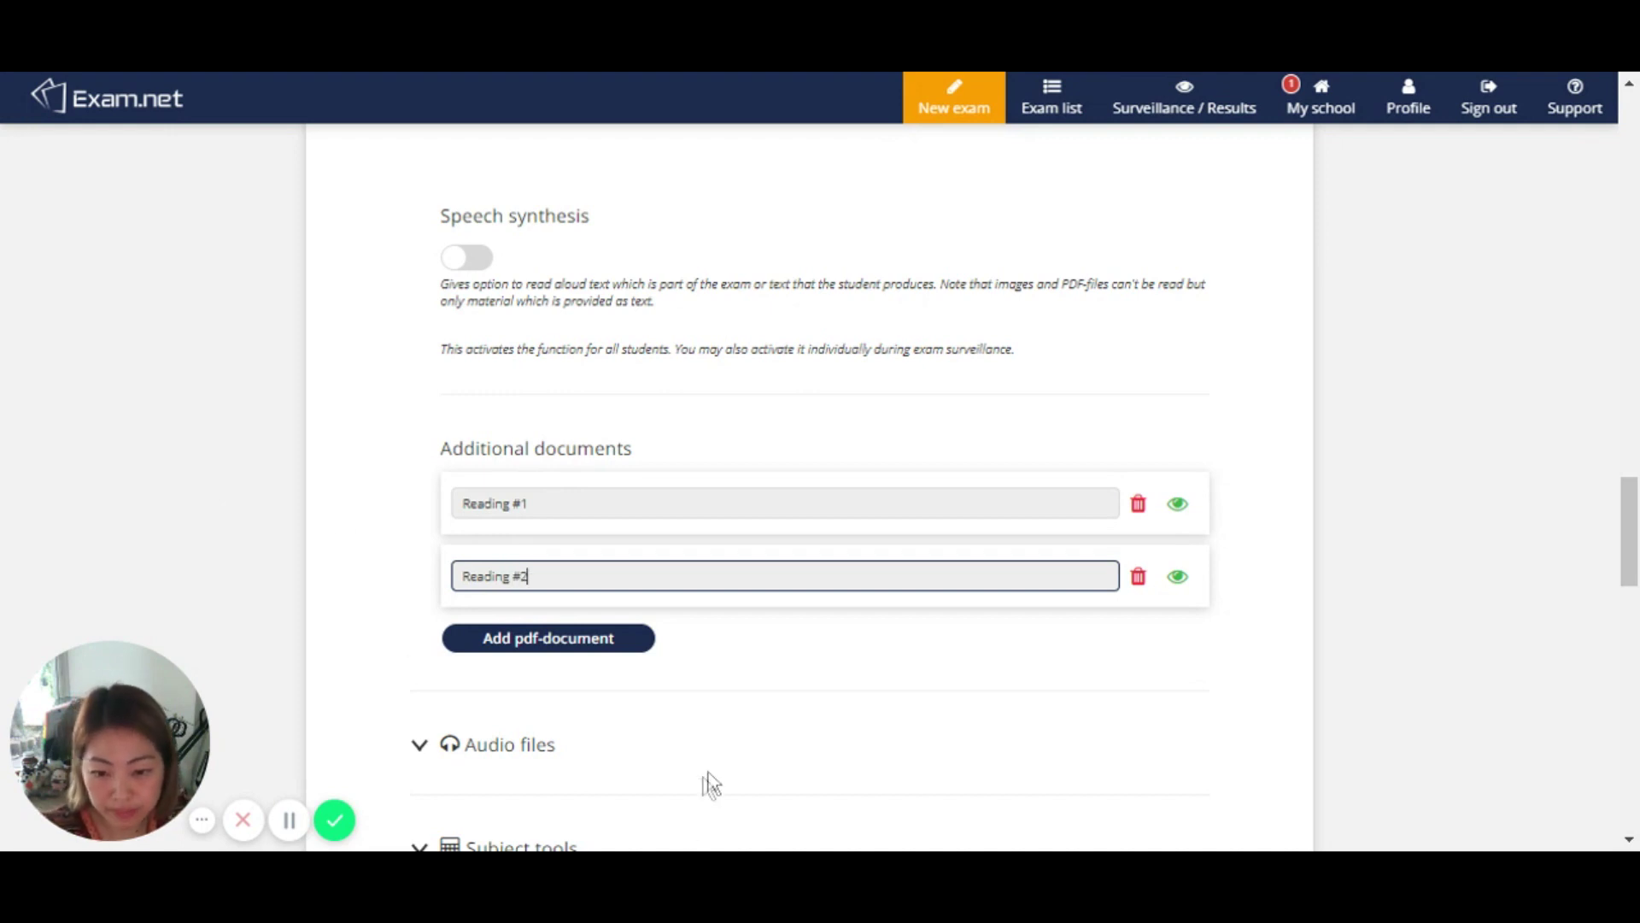
{"action": "scroll", "coordinate": [706, 780], "scroll_direction": "down", "scroll_amount": 3}
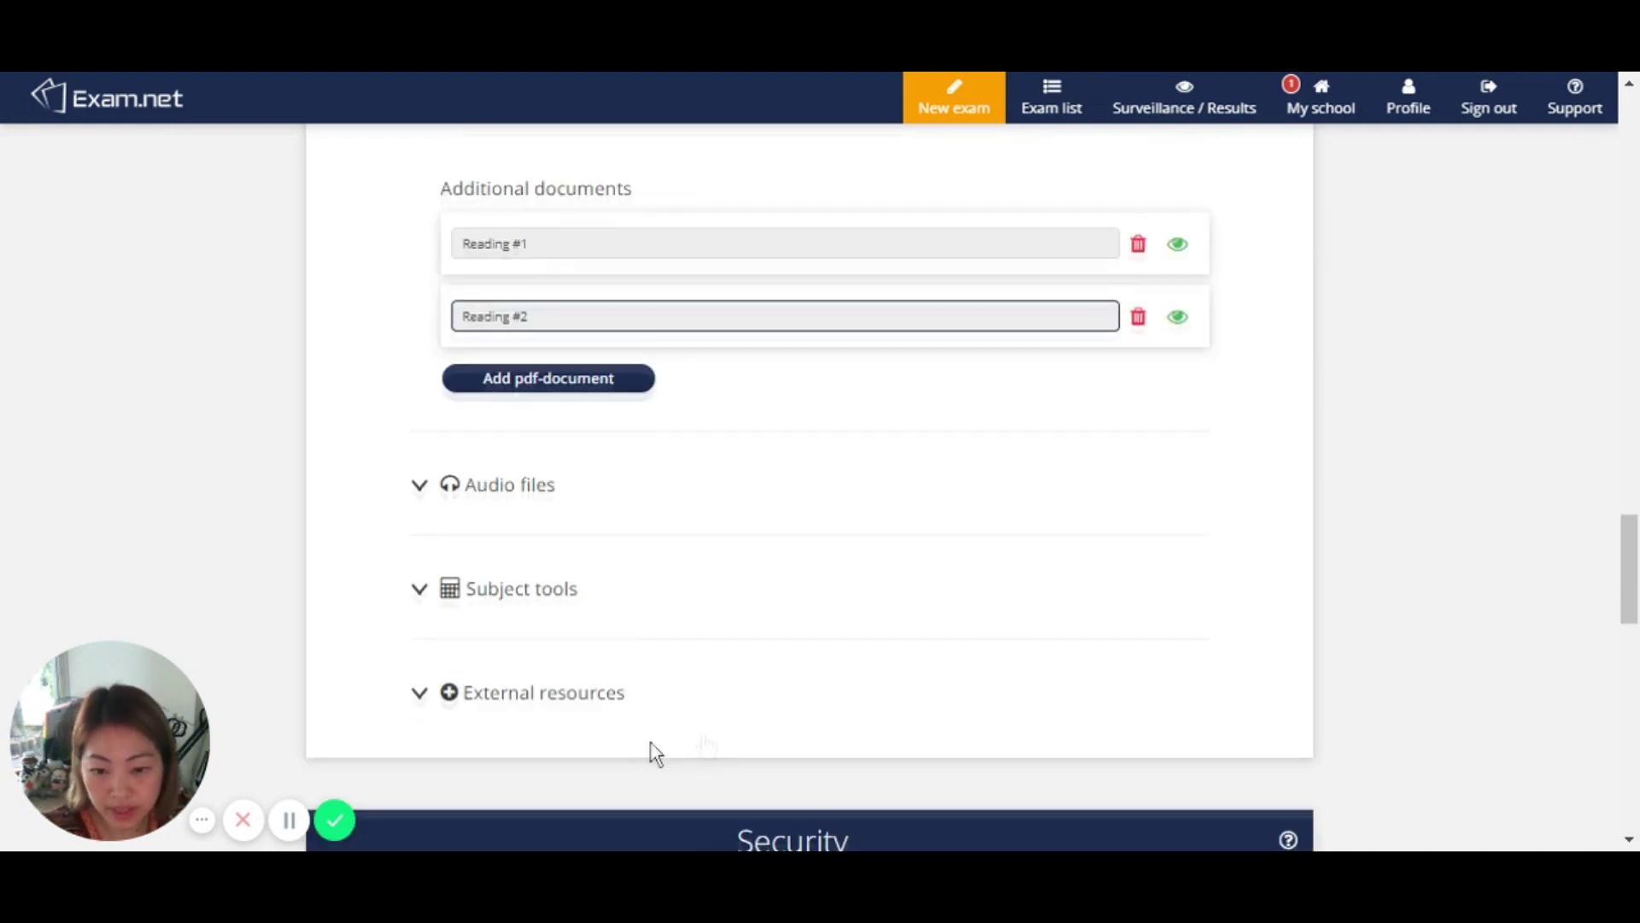
Step: Expand Subject tools and switch on the Calculator for students
{"action": "left_click", "coordinate": [499, 485]}
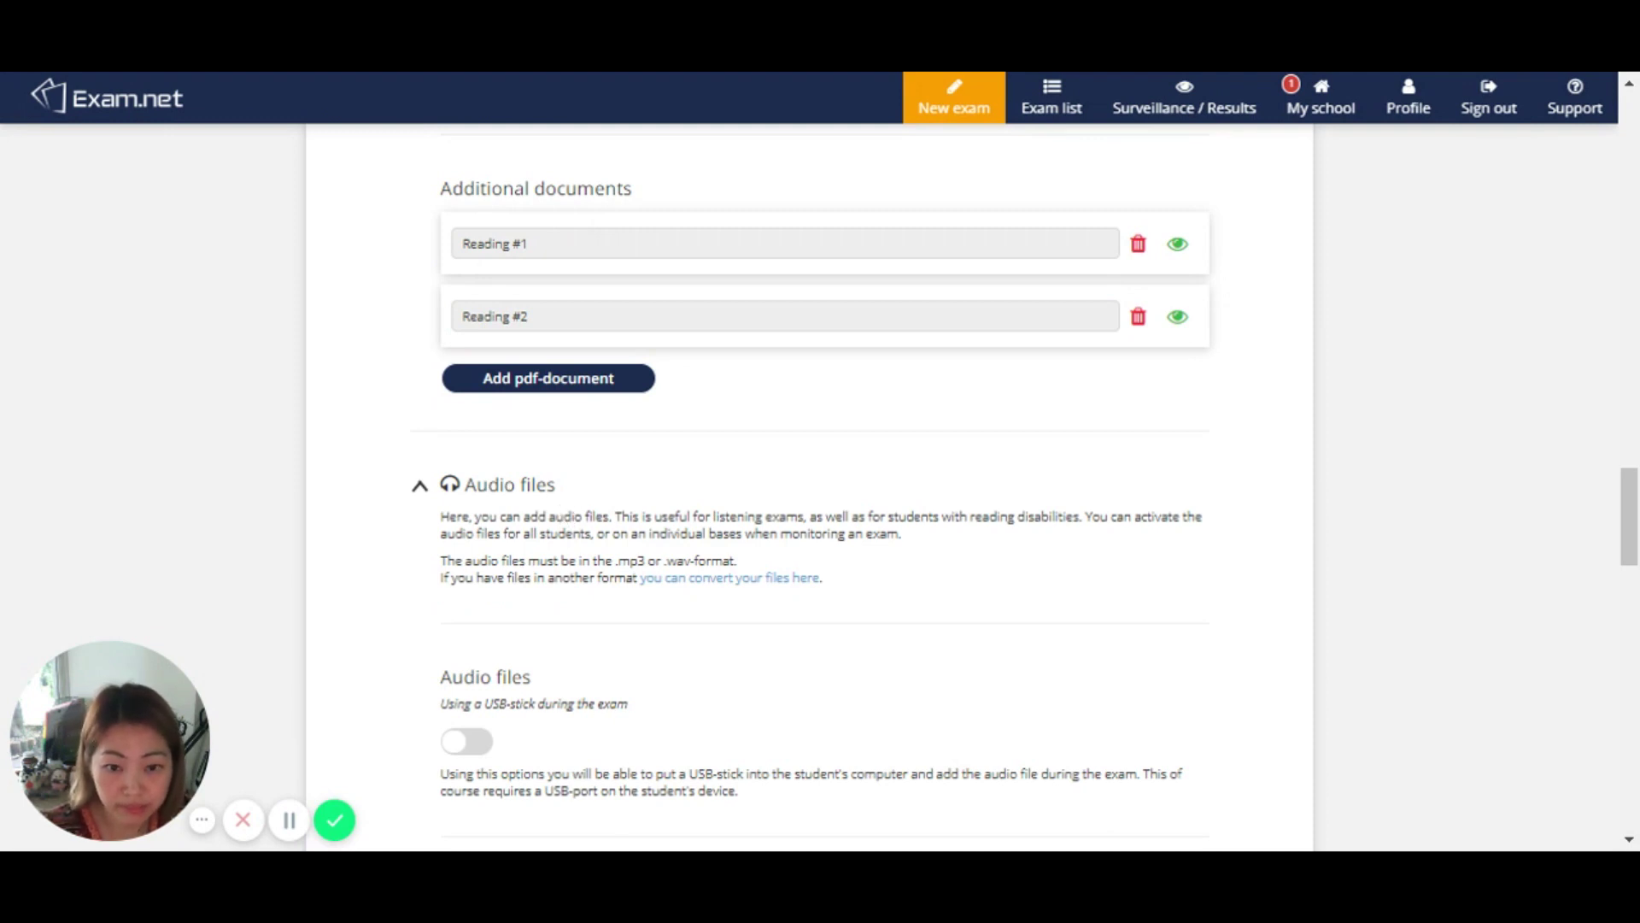
{"action": "scroll", "coordinate": [685, 684], "scroll_direction": "down", "scroll_amount": 3}
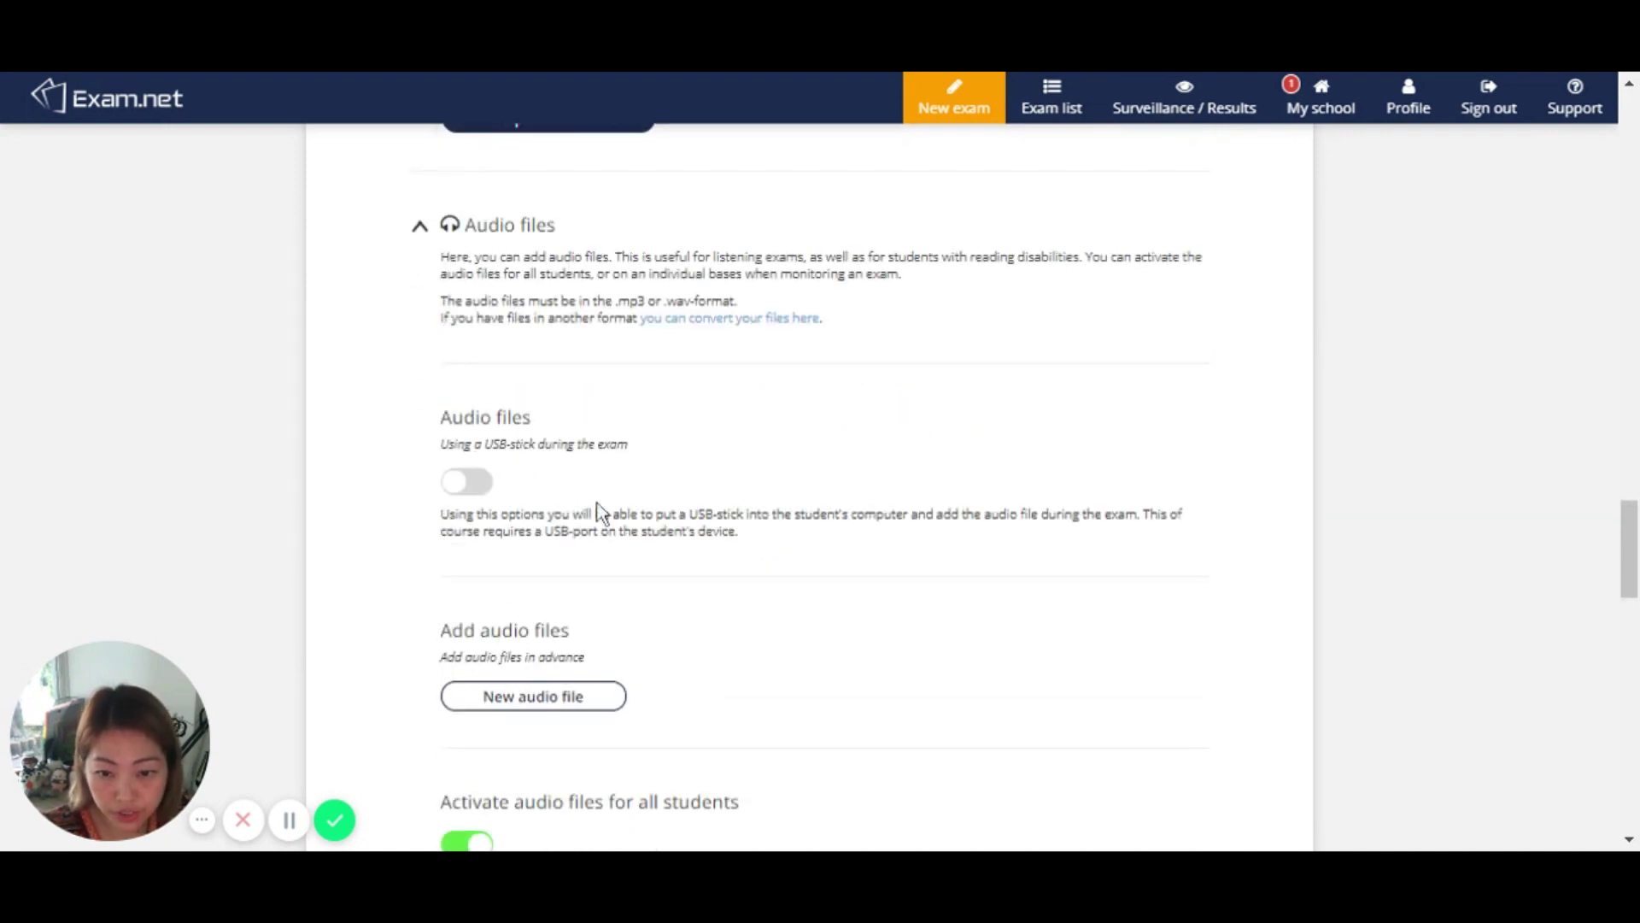
{"action": "scroll", "coordinate": [653, 661], "scroll_direction": "down", "scroll_amount": 3}
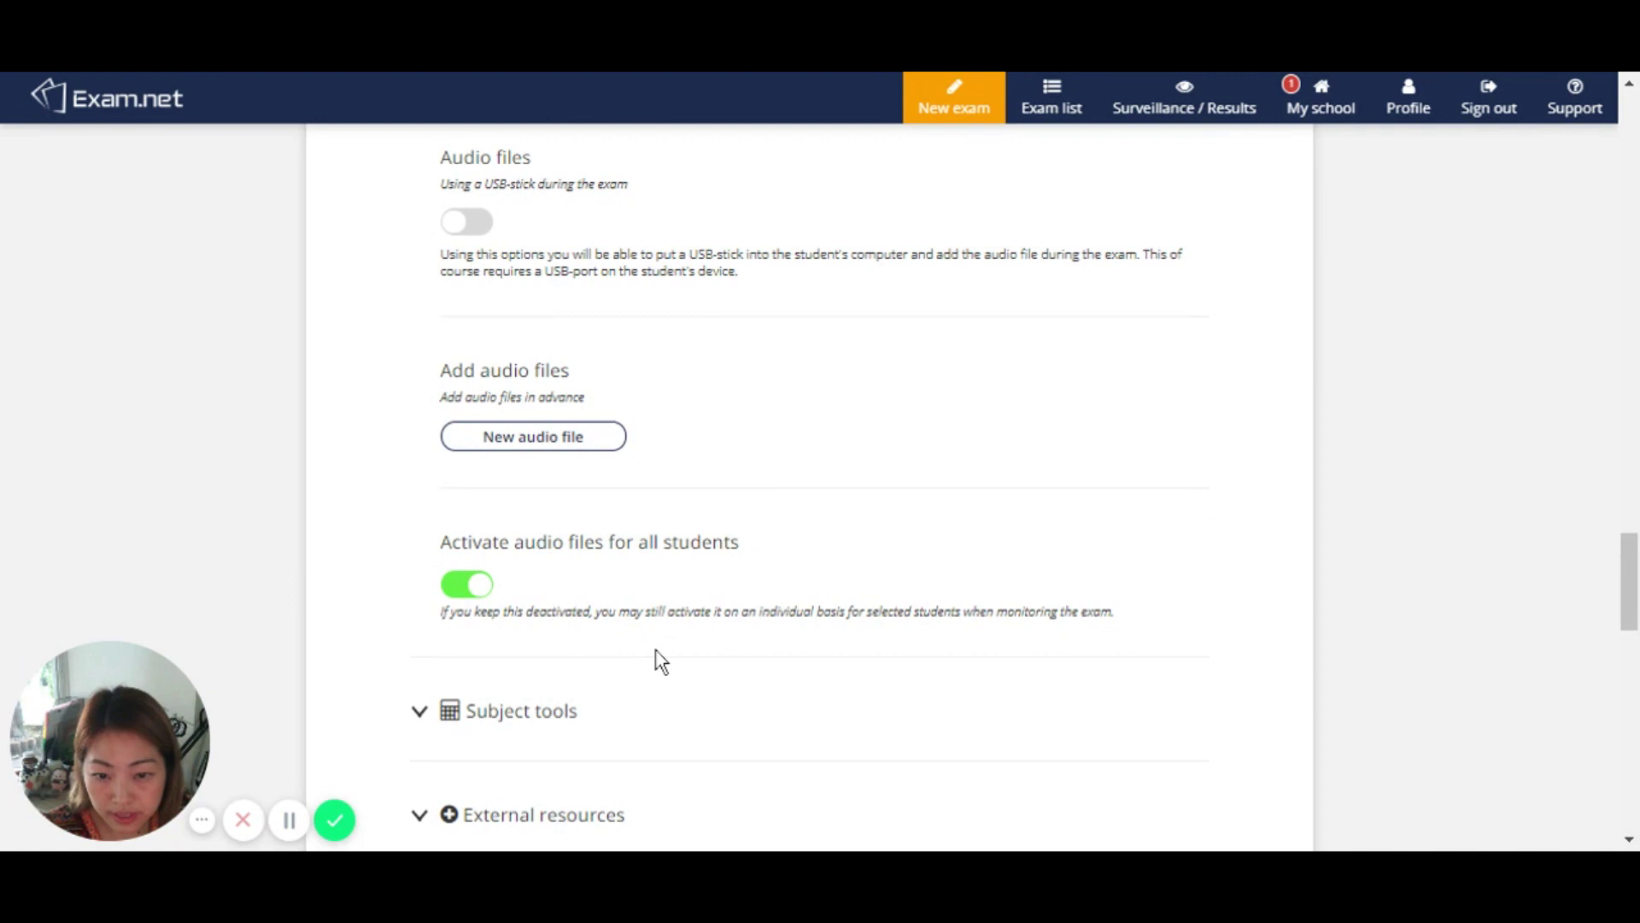
{"action": "scroll", "coordinate": [660, 660], "scroll_direction": "down", "scroll_amount": 2}
{"action": "left_click", "coordinate": [516, 588]}
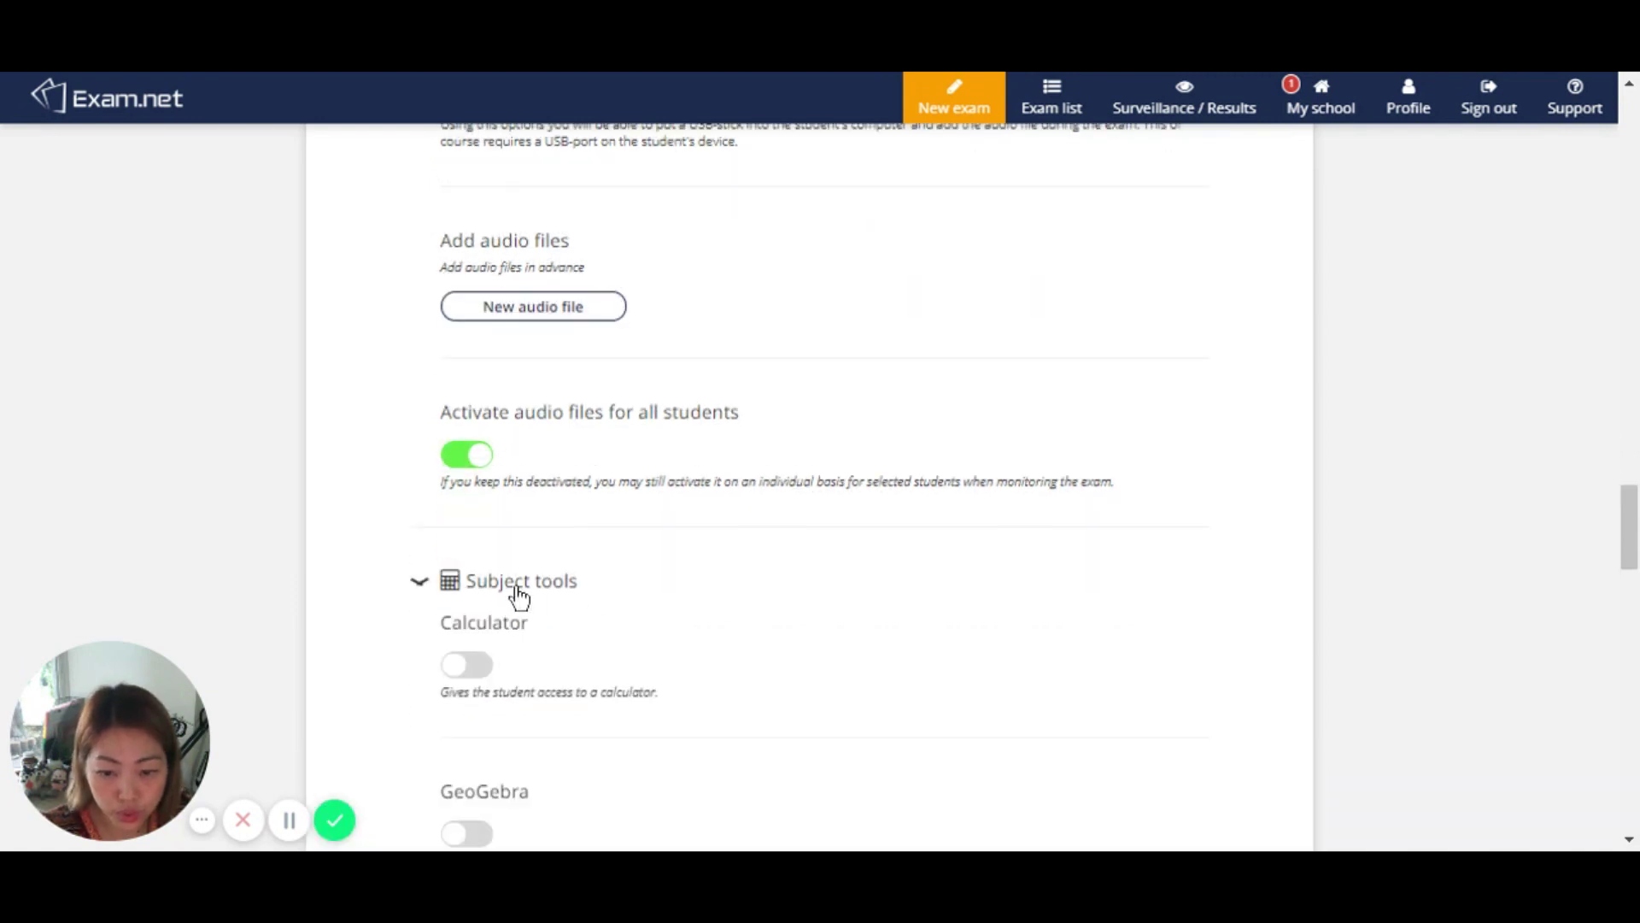
{"action": "scroll", "coordinate": [666, 590], "scroll_direction": "down", "scroll_amount": 2}
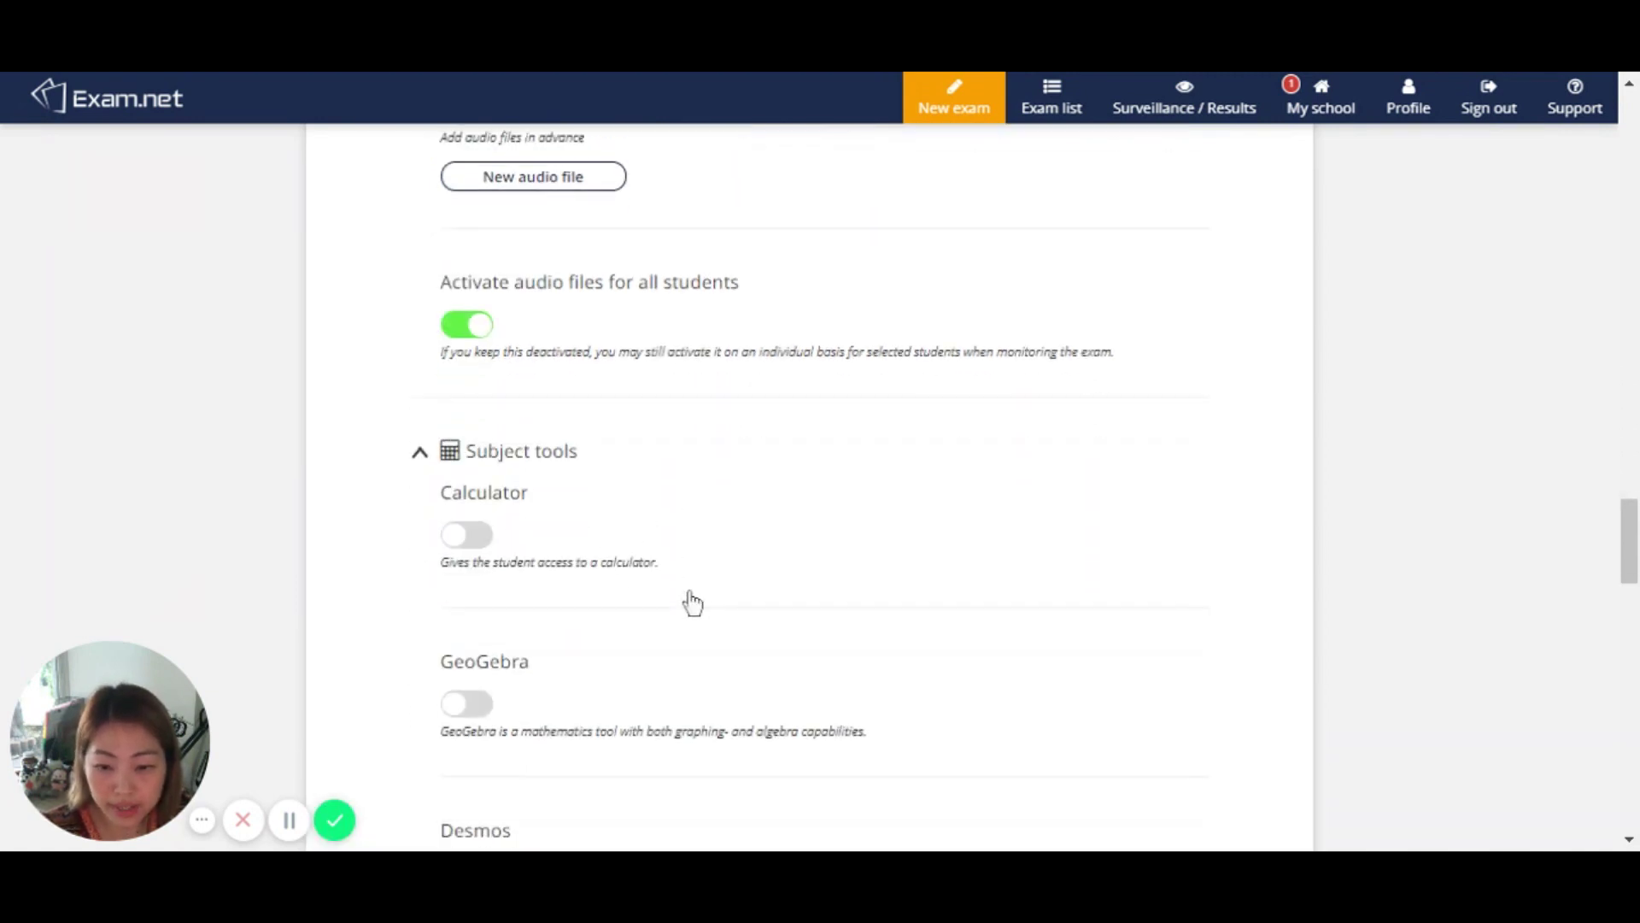
{"action": "left_click", "coordinate": [475, 537]}
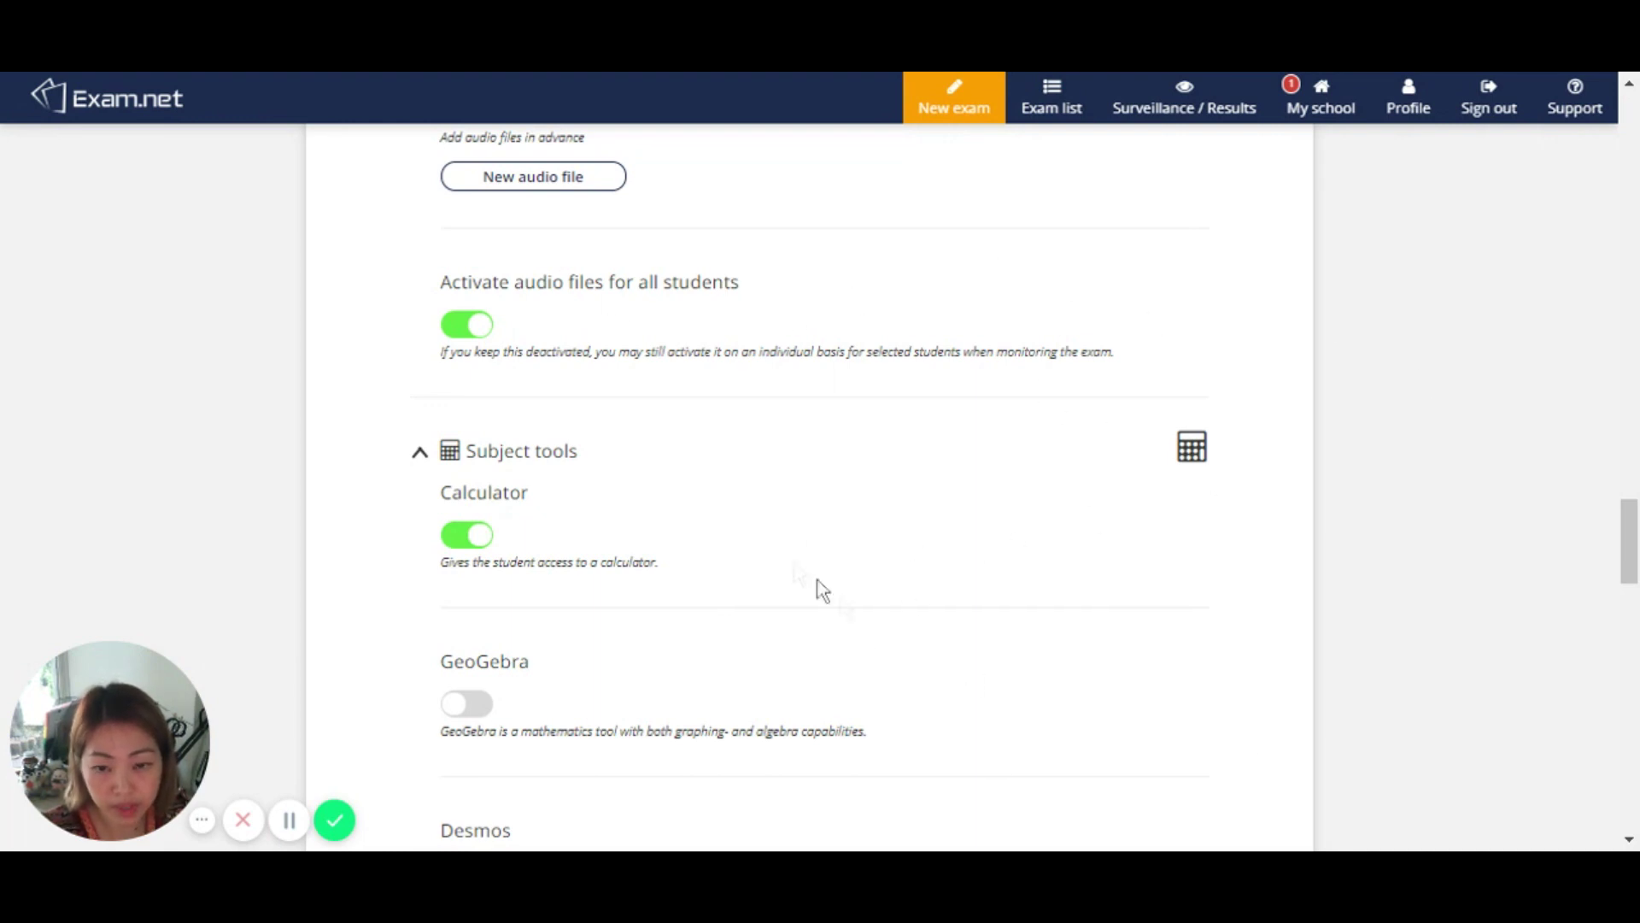
Step: Switch on the Programming tools and Drawing tool toggles
{"action": "scroll", "coordinate": [797, 571], "scroll_direction": "down", "scroll_amount": 5}
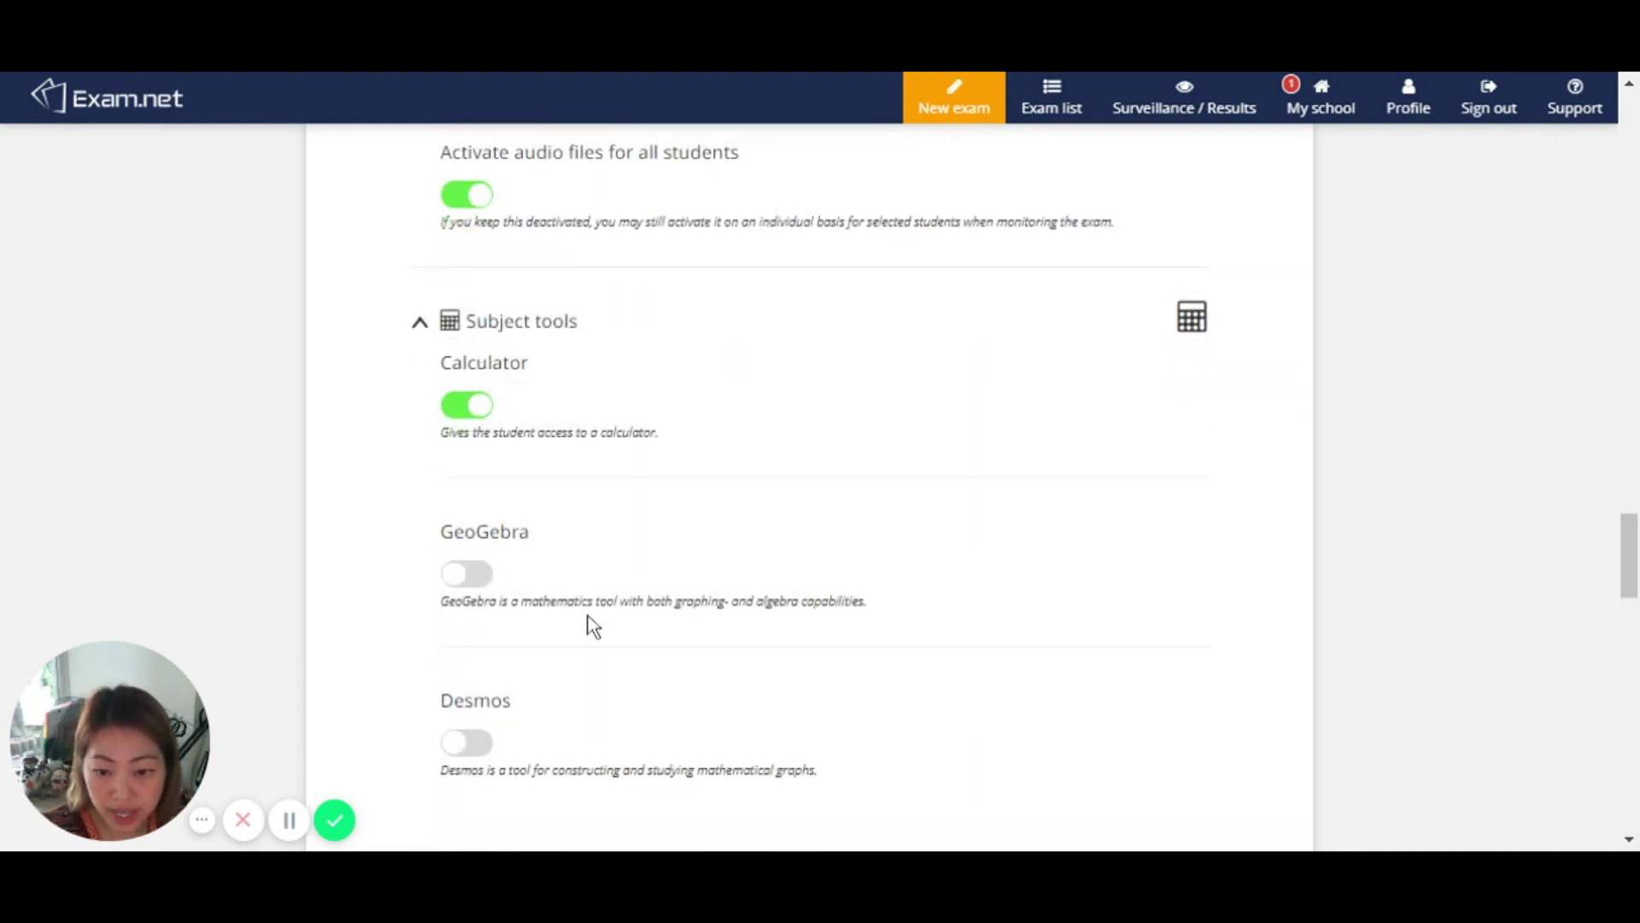
{"action": "scroll", "coordinate": [589, 613], "scroll_direction": "down", "scroll_amount": 4}
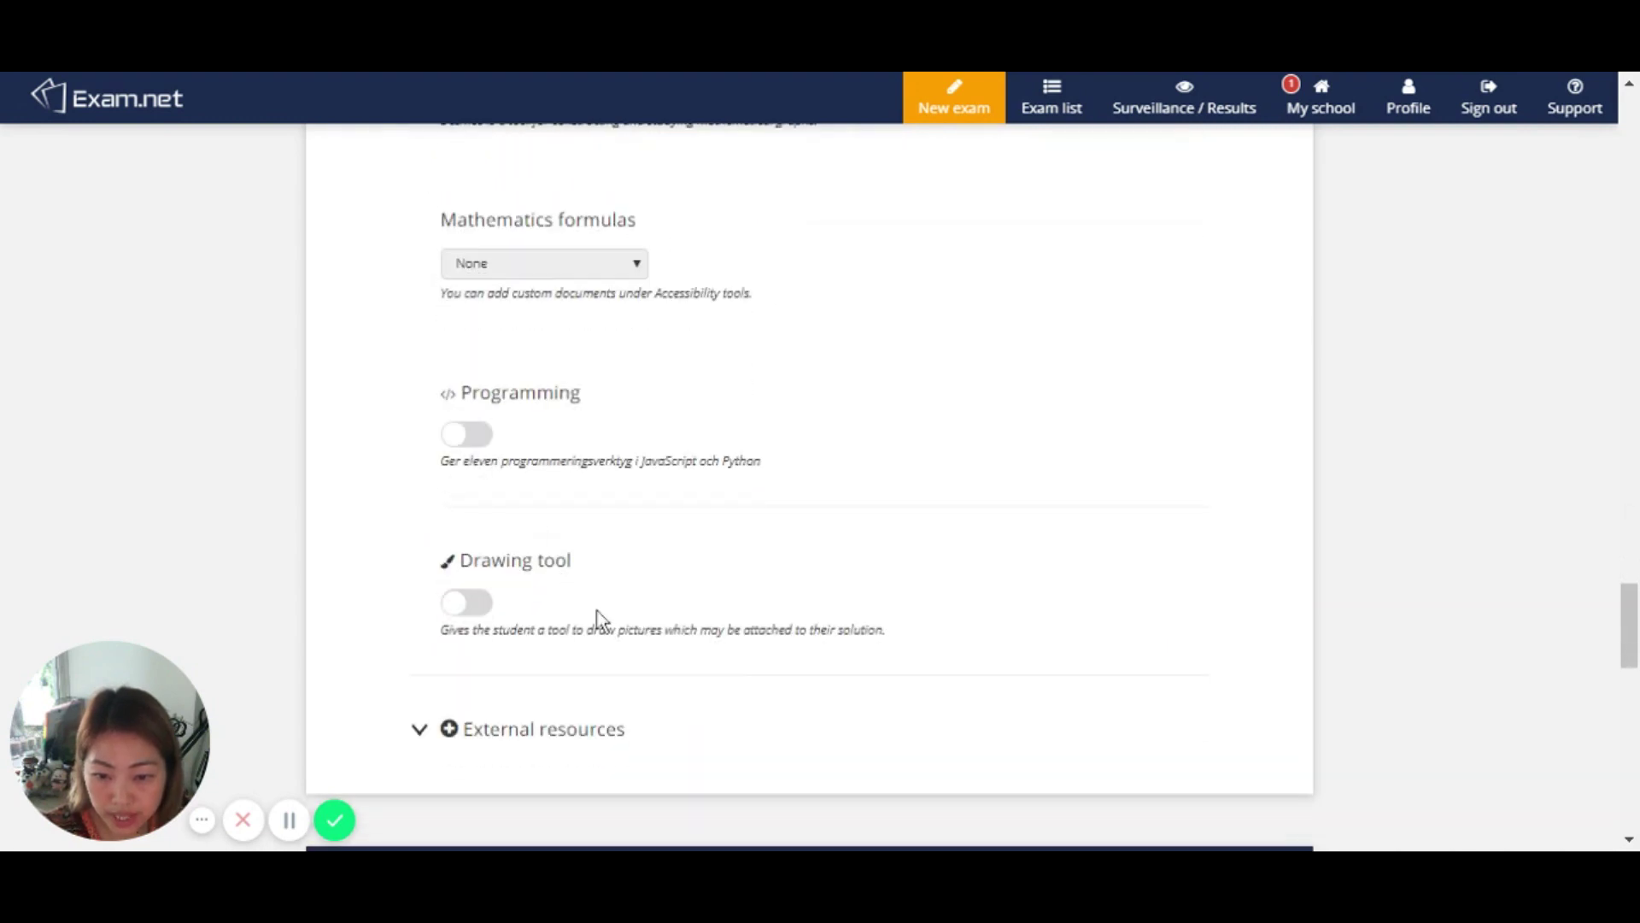
{"action": "left_click", "coordinate": [475, 440]}
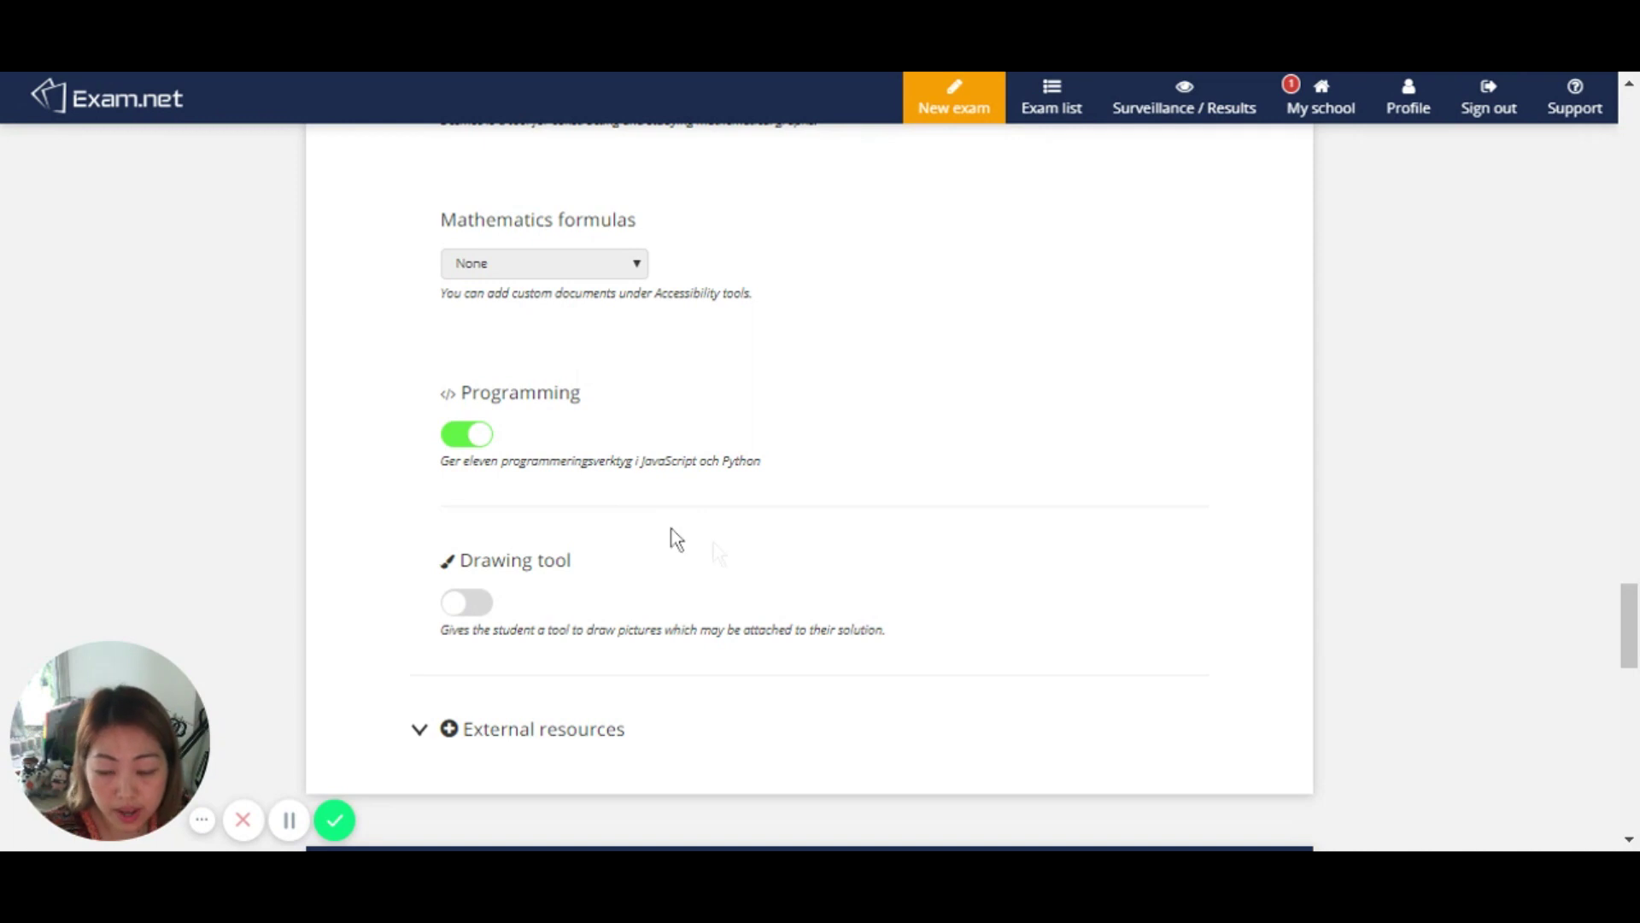
{"action": "scroll", "coordinate": [518, 461], "scroll_direction": "down", "scroll_amount": 2}
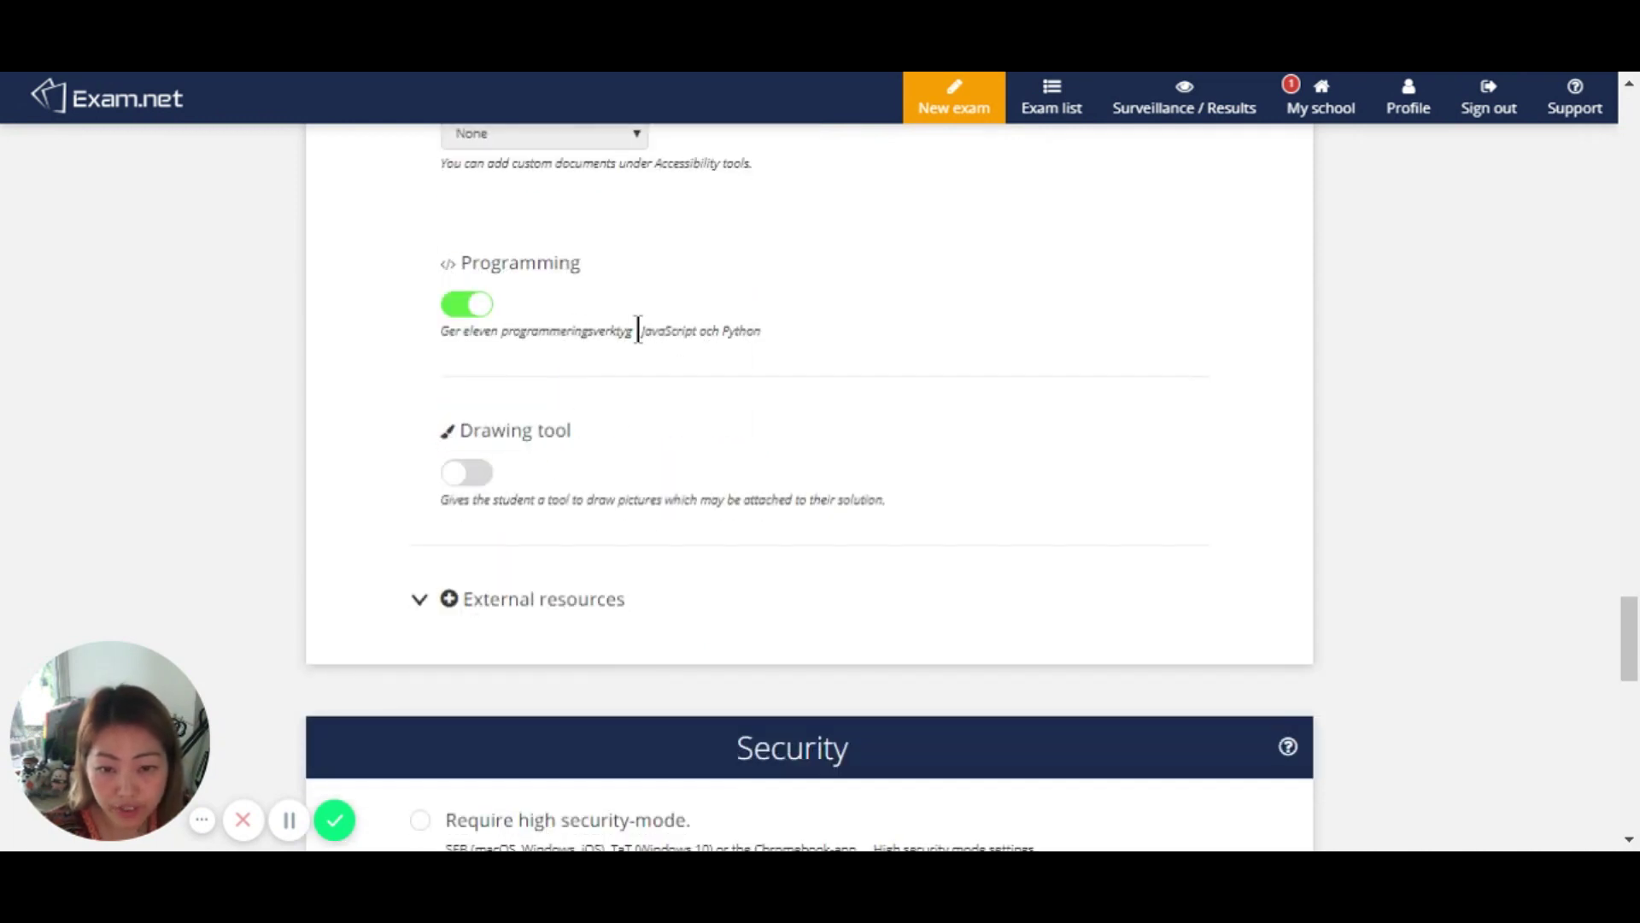
{"action": "left_click", "coordinate": [475, 476]}
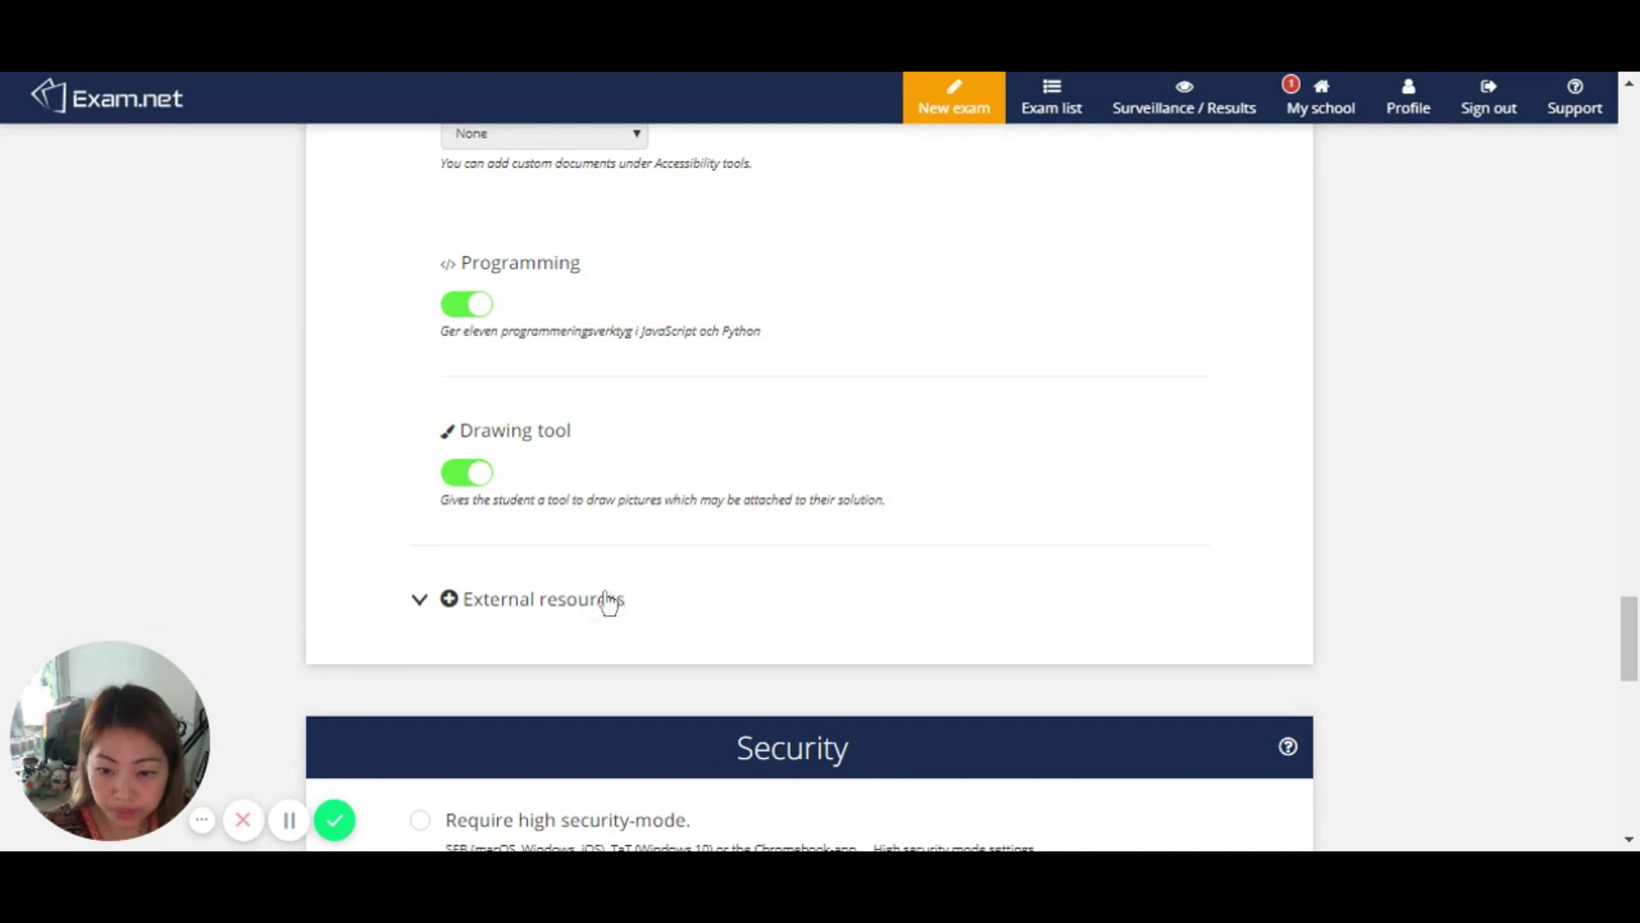
Step: Expand External resources to show the resource name and URL fields, then scroll to Security
{"action": "left_click", "coordinate": [418, 602]}
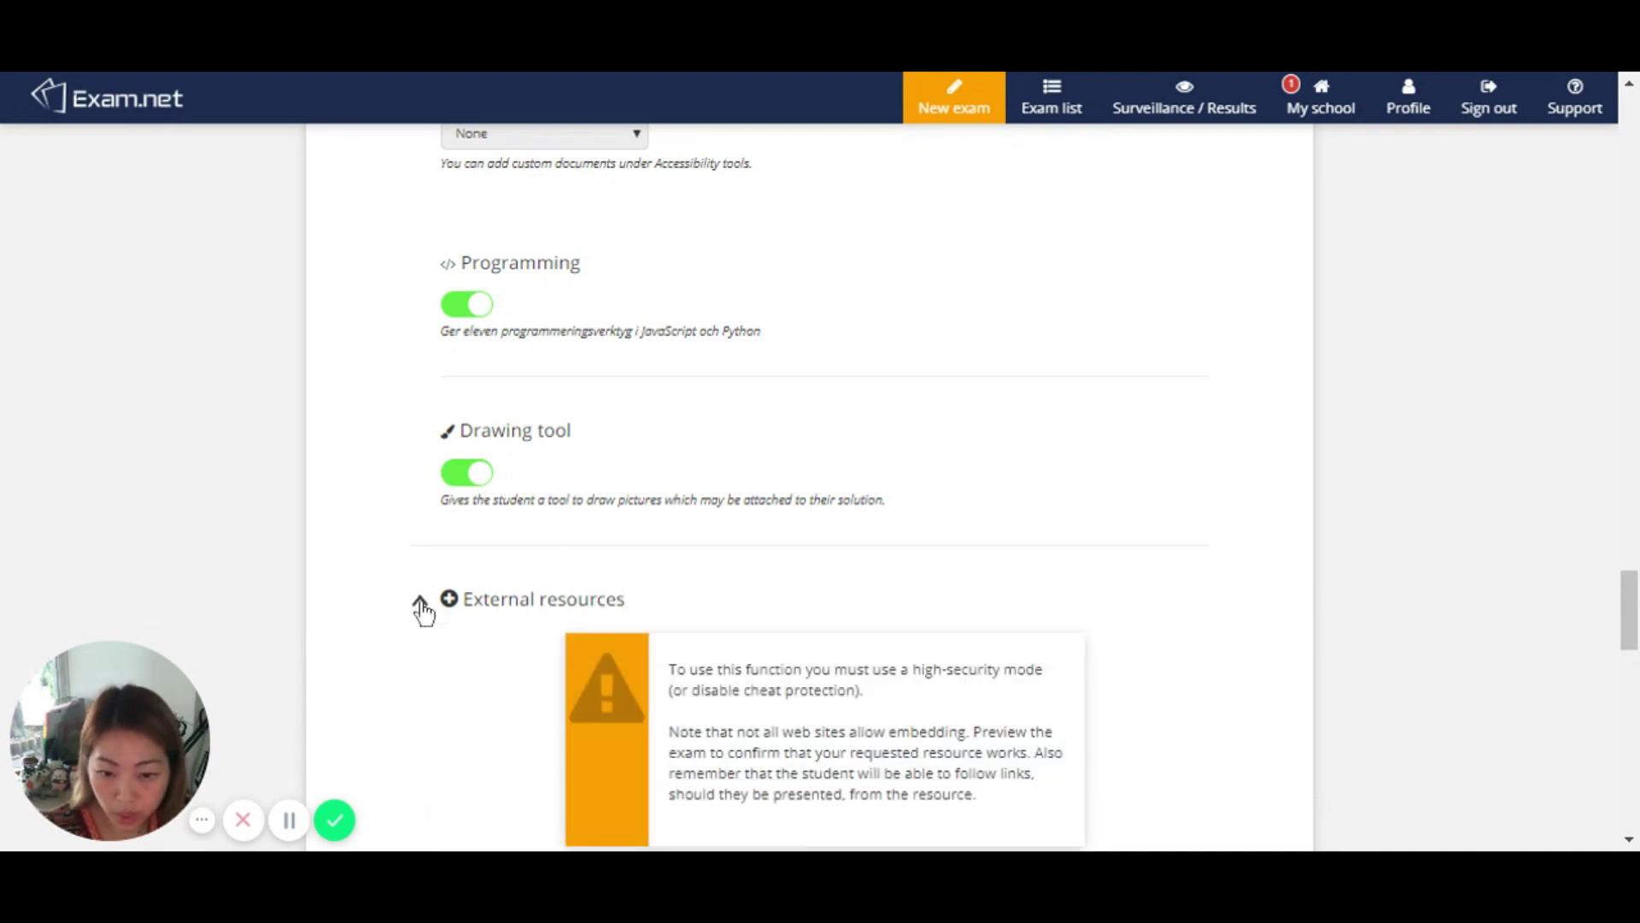
{"action": "scroll", "coordinate": [607, 586], "scroll_direction": "down", "scroll_amount": 3}
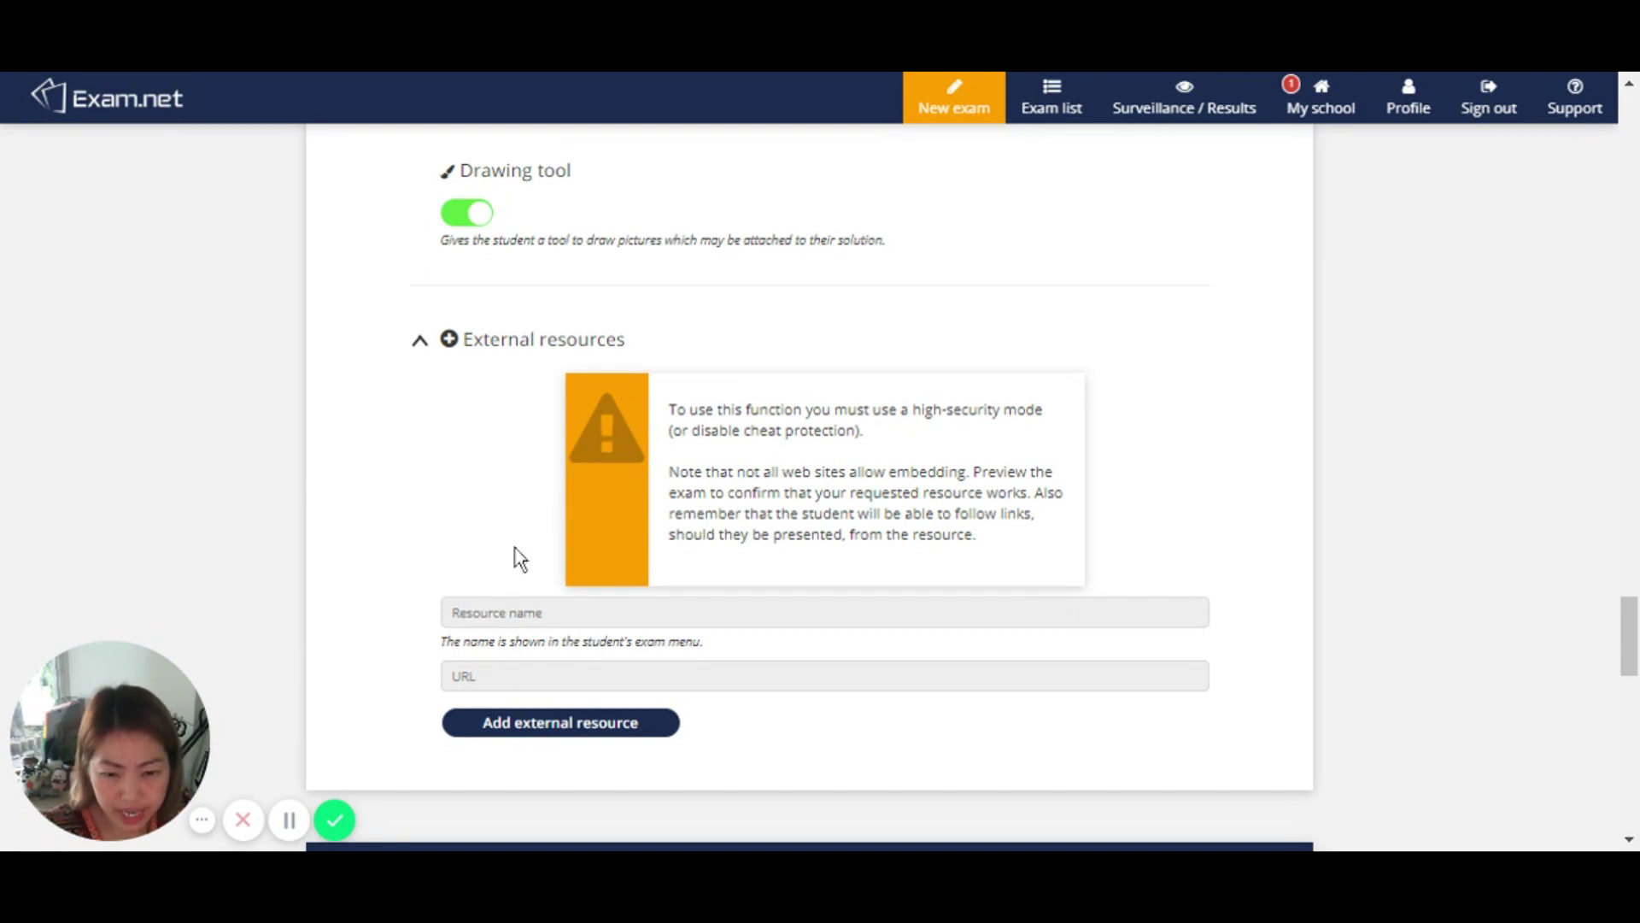
{"action": "scroll", "coordinate": [520, 559], "scroll_direction": "down", "scroll_amount": 3}
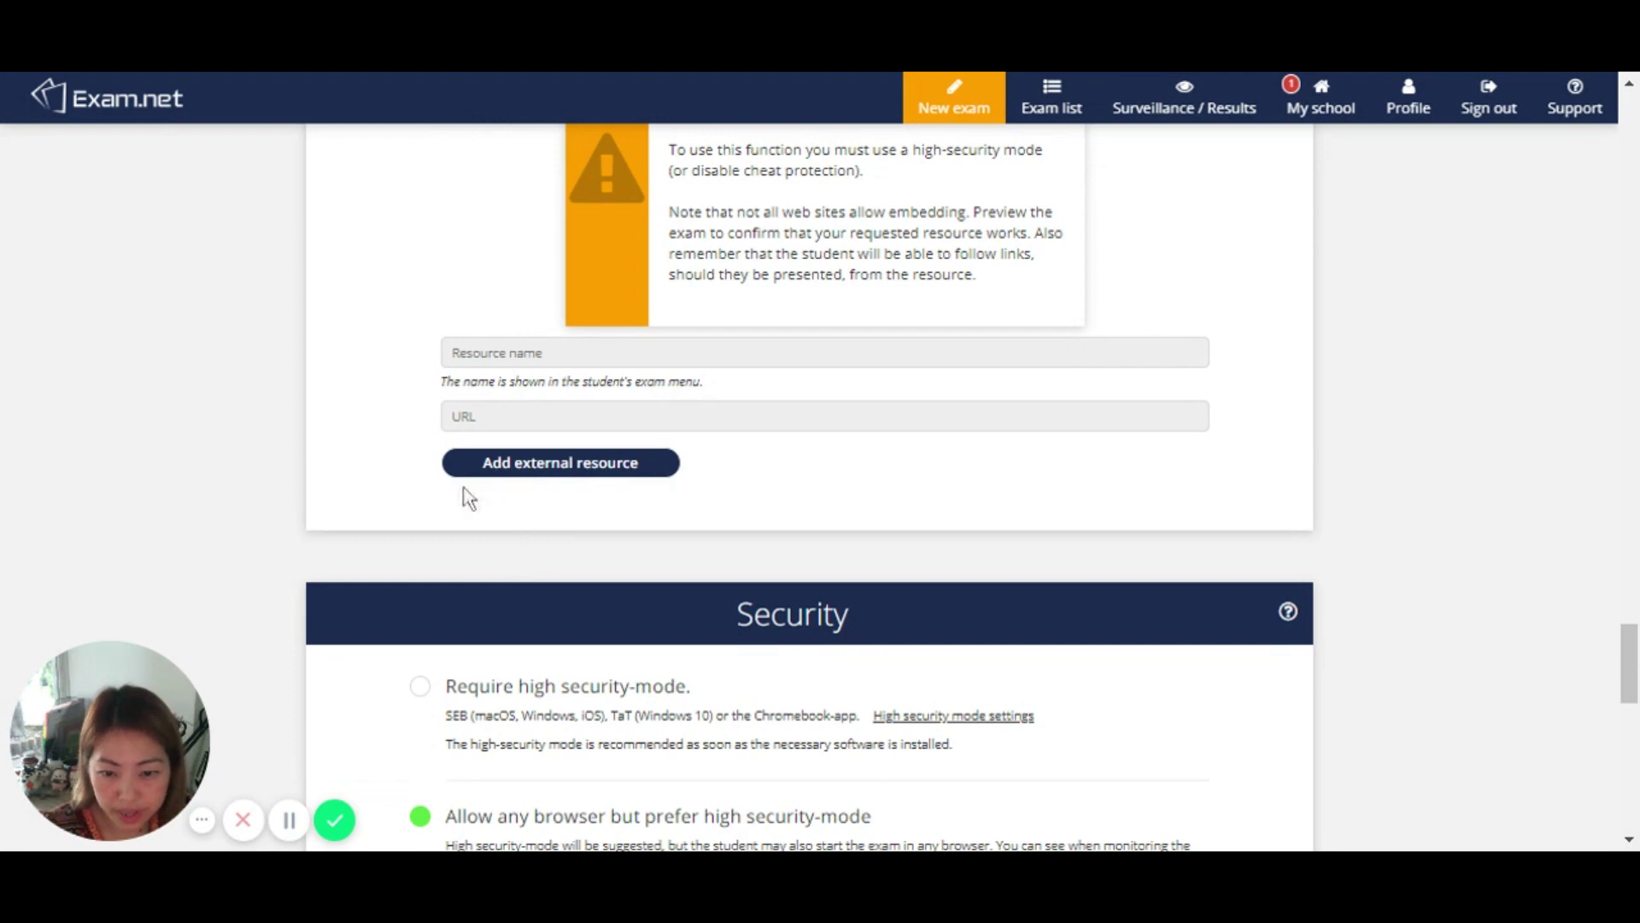
{"action": "scroll", "coordinate": [380, 512], "scroll_direction": "down", "scroll_amount": 3}
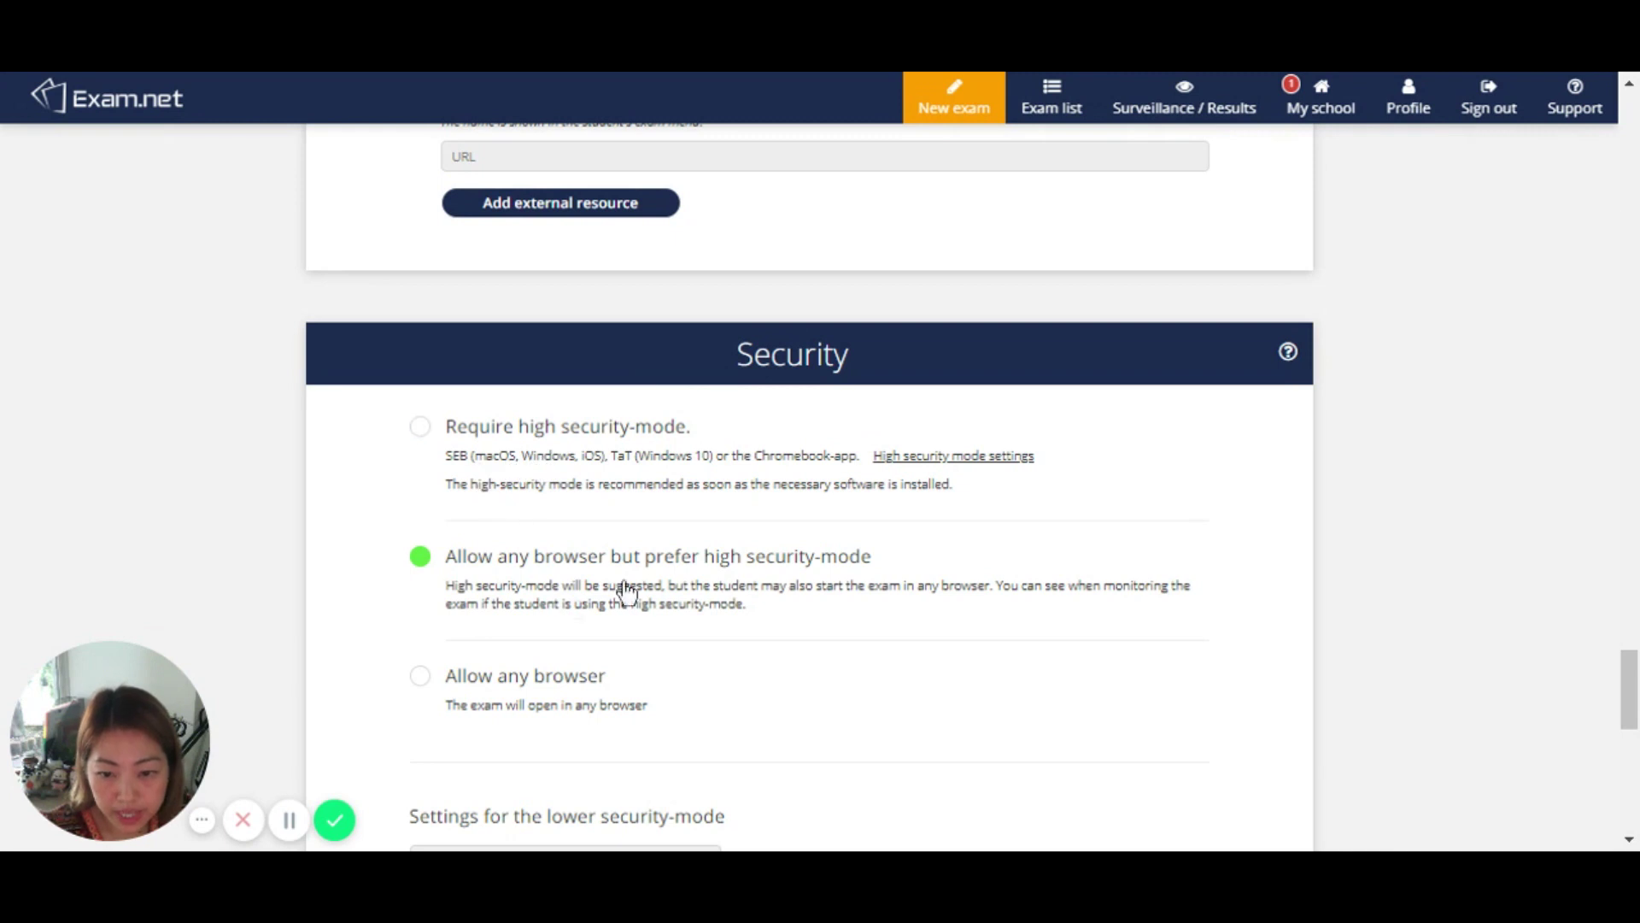
Step: Set exam security to Allow any browser
{"action": "left_click", "coordinate": [474, 688]}
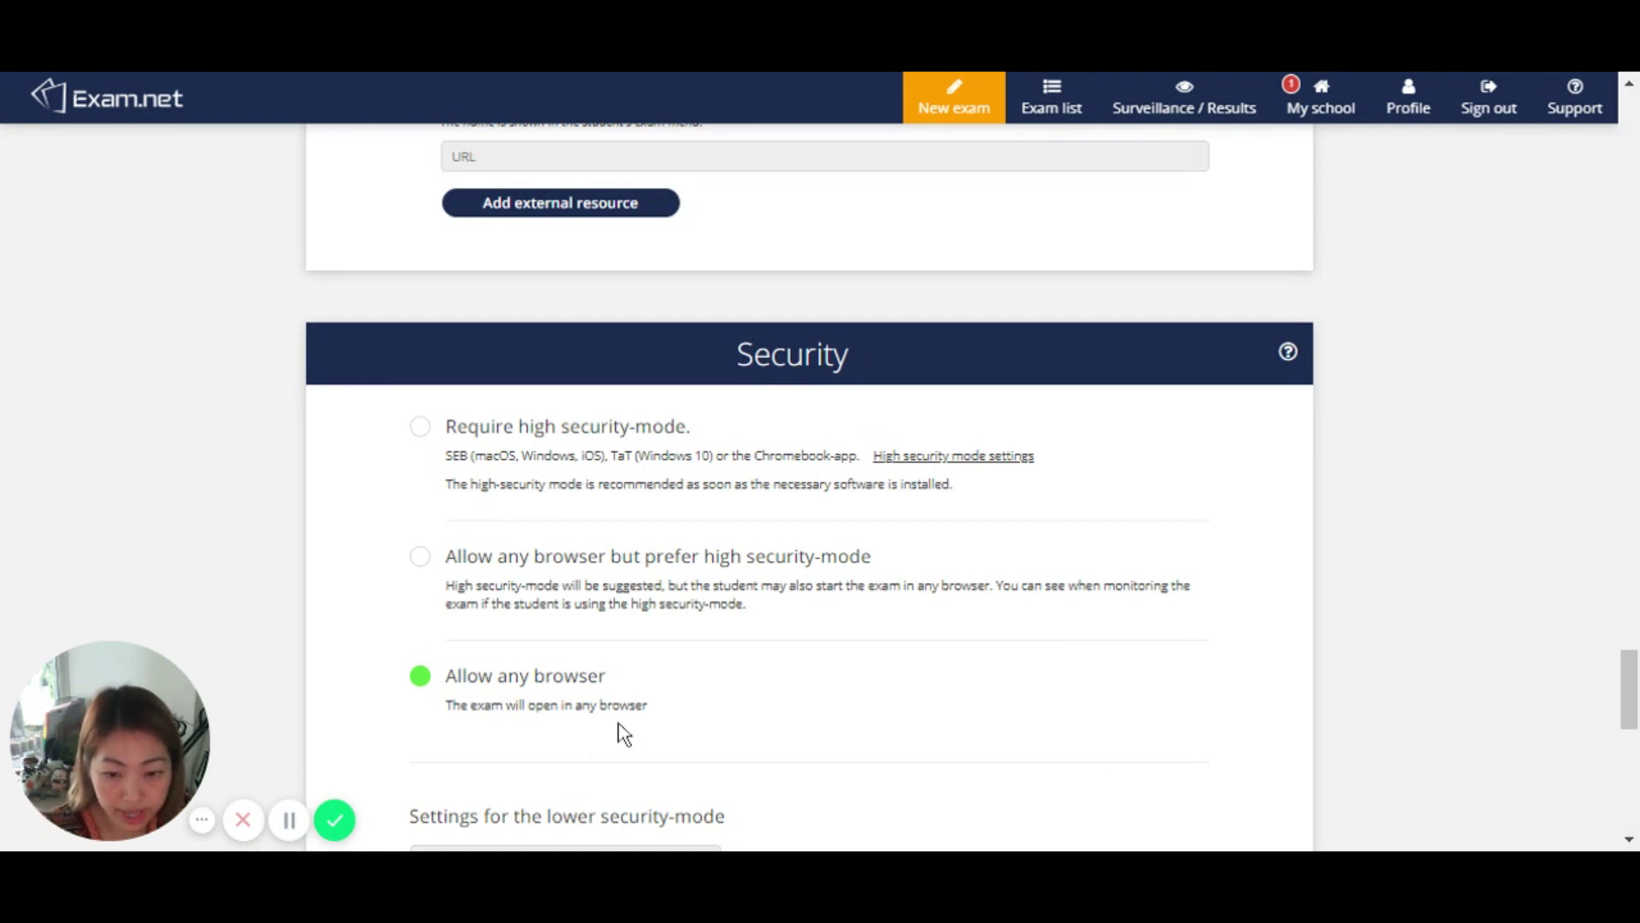
{"action": "scroll", "coordinate": [616, 732], "scroll_direction": "down", "scroll_amount": 2}
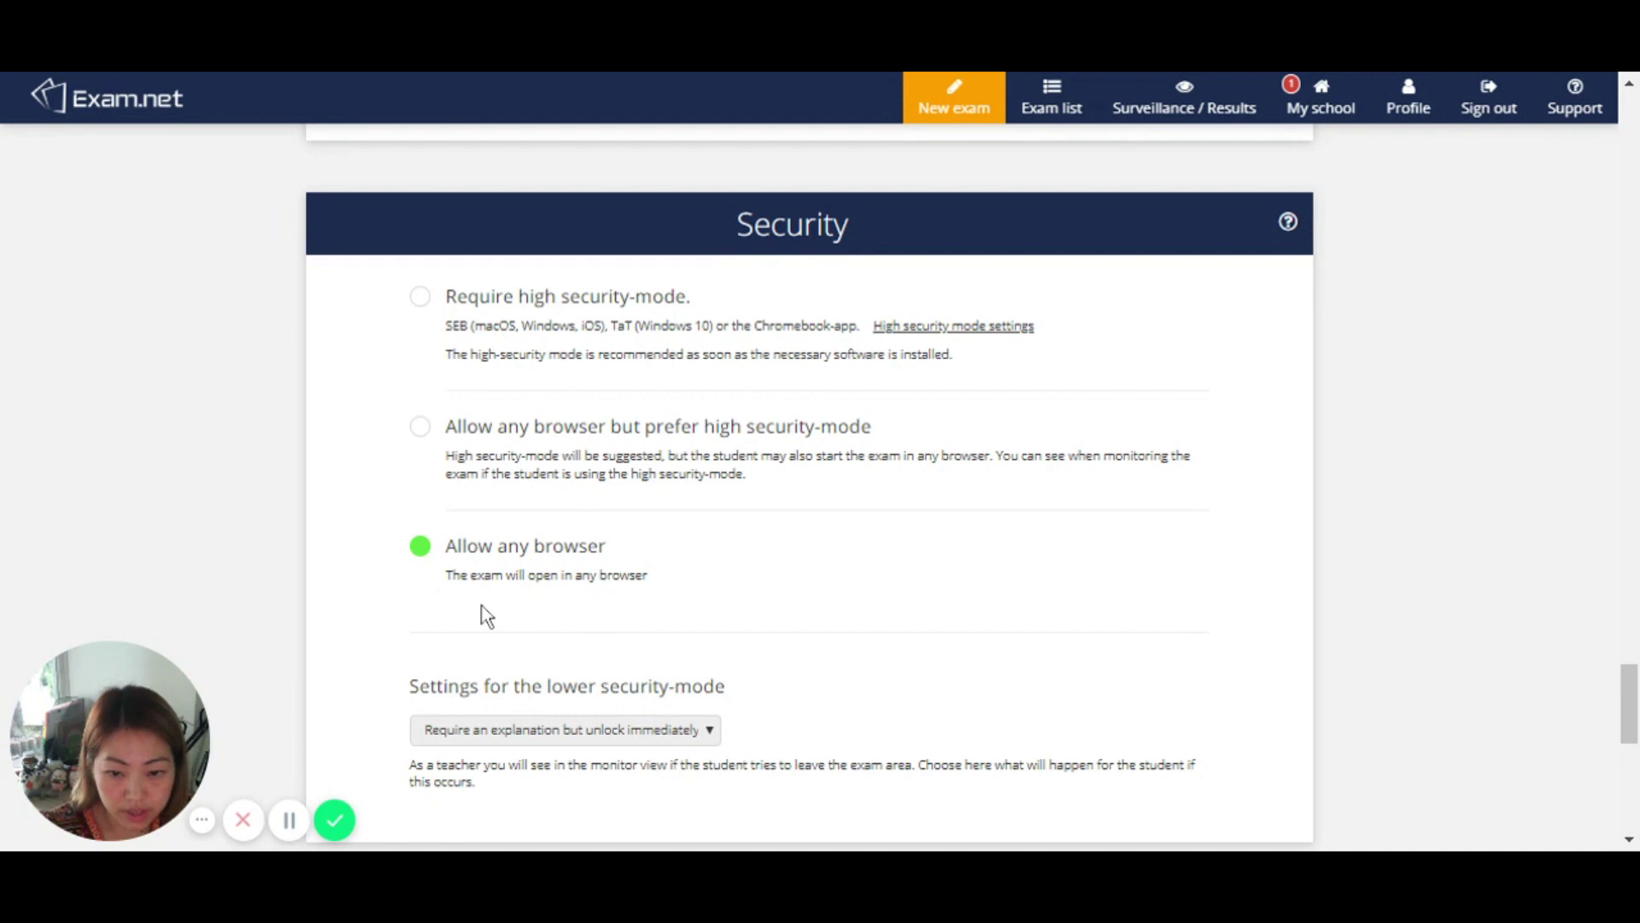
{"action": "scroll", "coordinate": [510, 608], "scroll_direction": "down", "scroll_amount": 2}
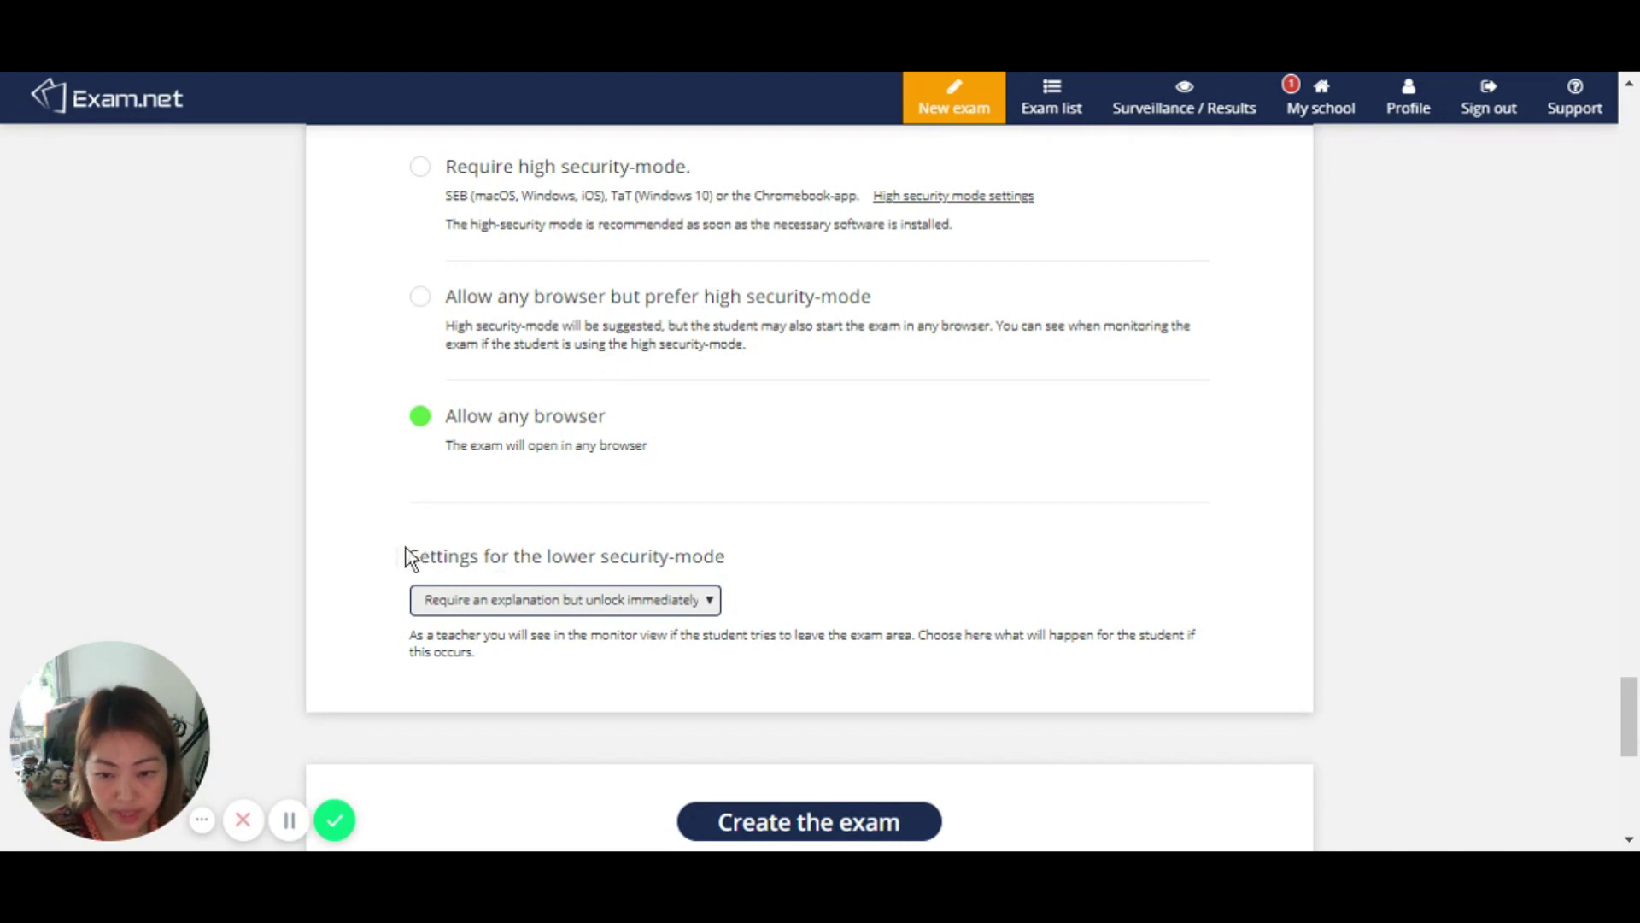
{"action": "left_click_drag", "start_coordinate": [410, 556], "coordinate": [705, 577]}
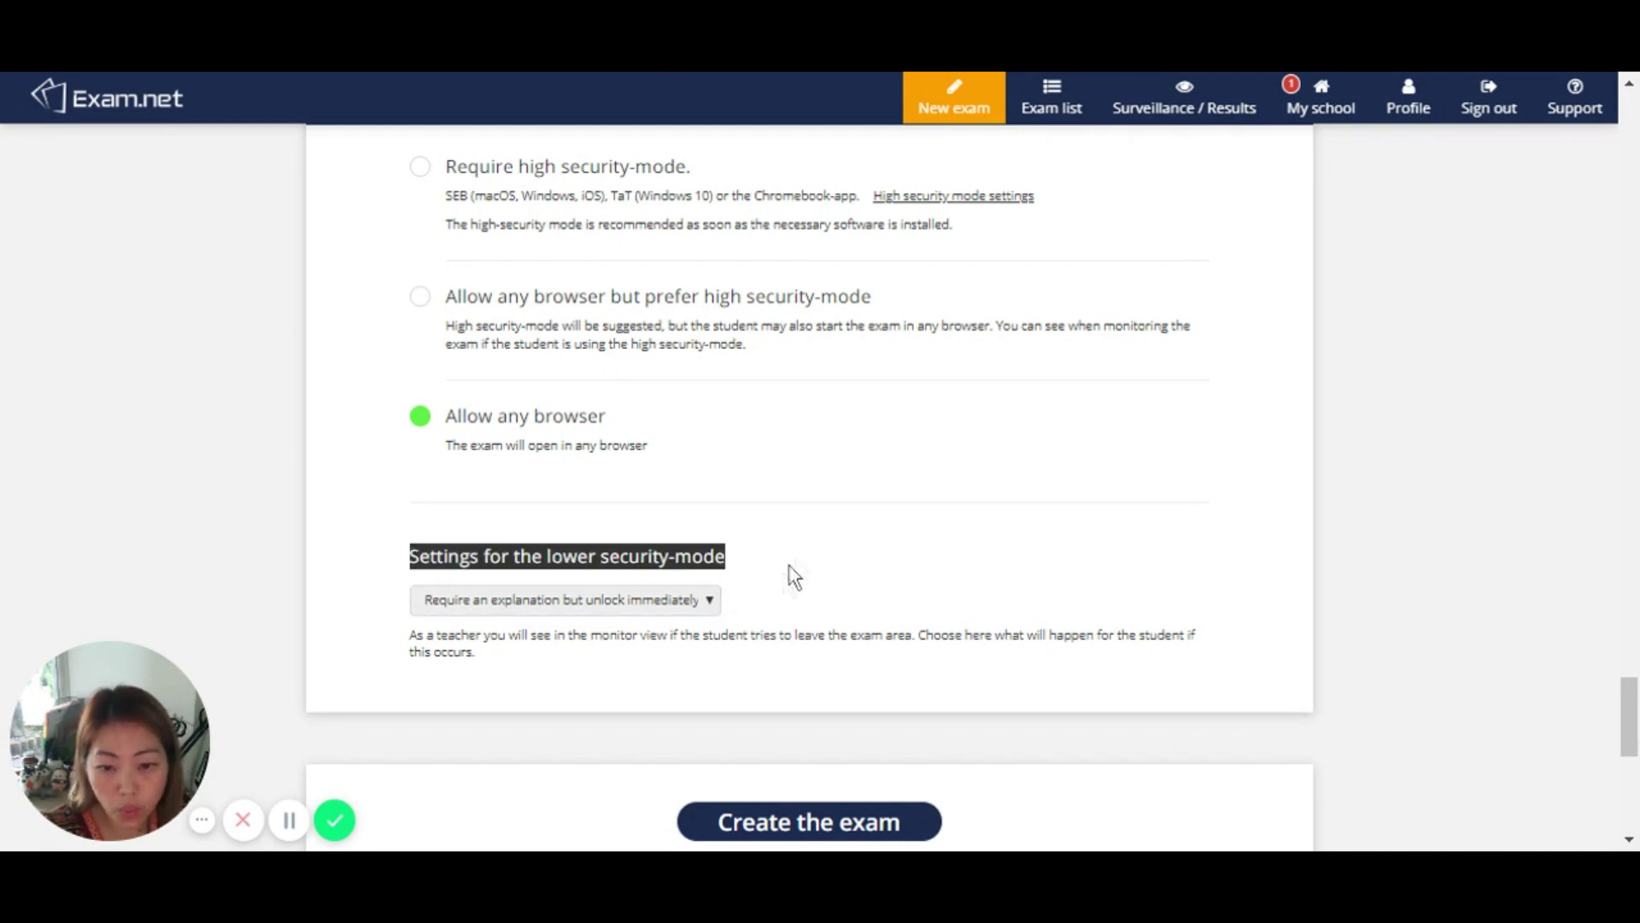
{"action": "scroll", "coordinate": [809, 564], "scroll_direction": "down", "scroll_amount": 2}
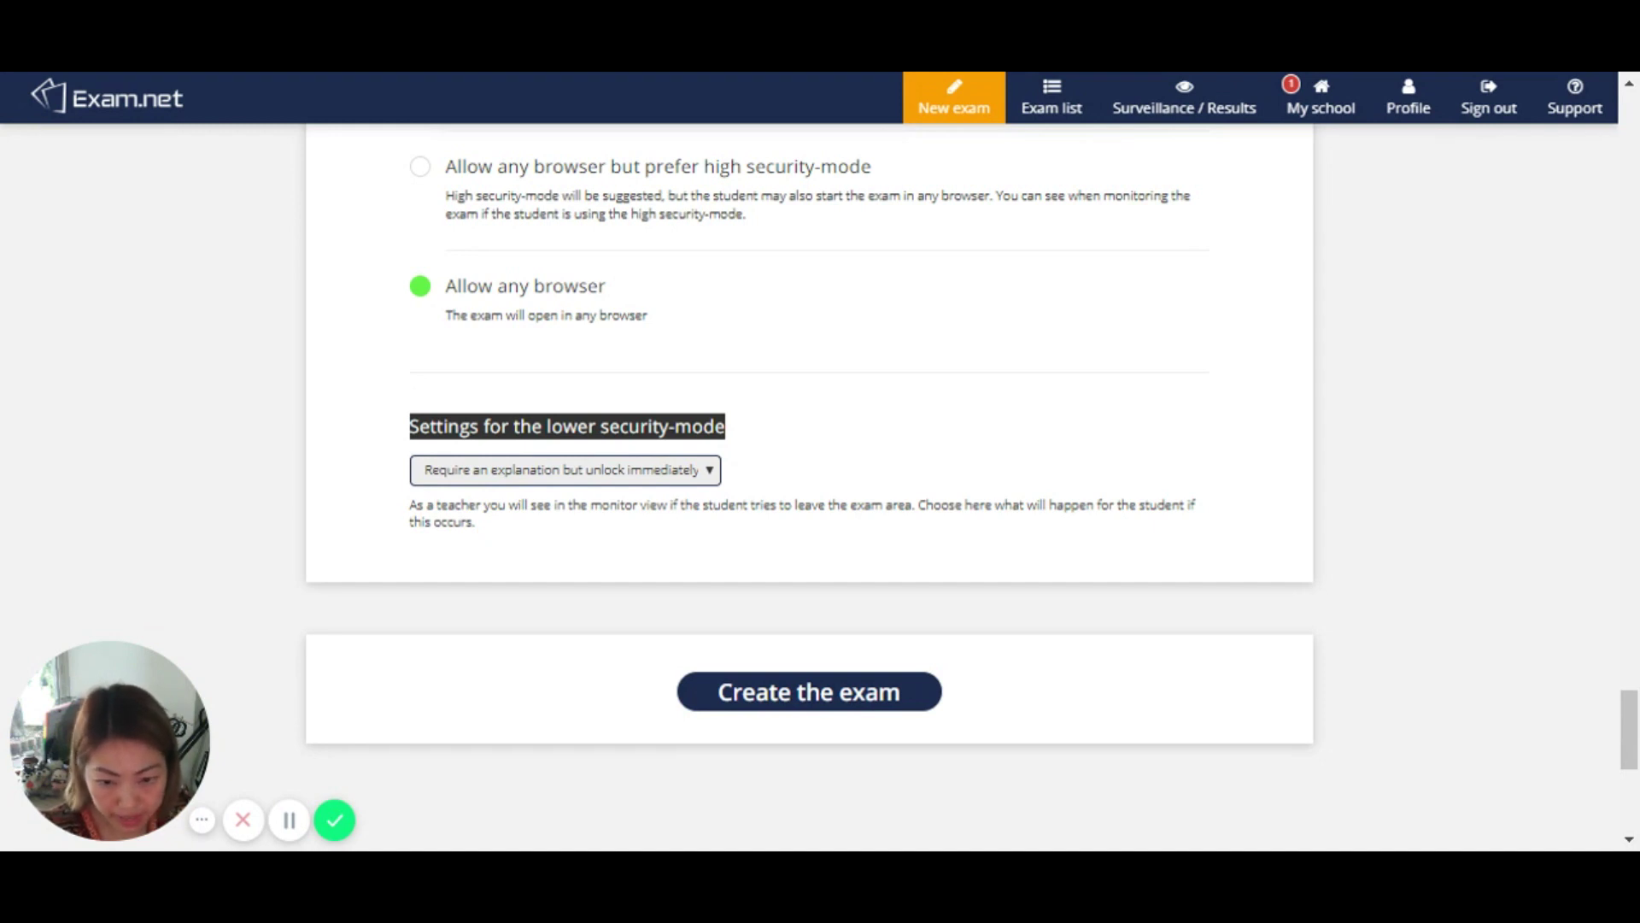
Step: Set leaving the exam to 'Require explanation and manual unlock', create Demo Exam, and highlight it in My Exams
{"action": "left_click", "coordinate": [876, 512]}
{"action": "scroll", "coordinate": [931, 577], "scroll_direction": "down", "scroll_amount": 2}
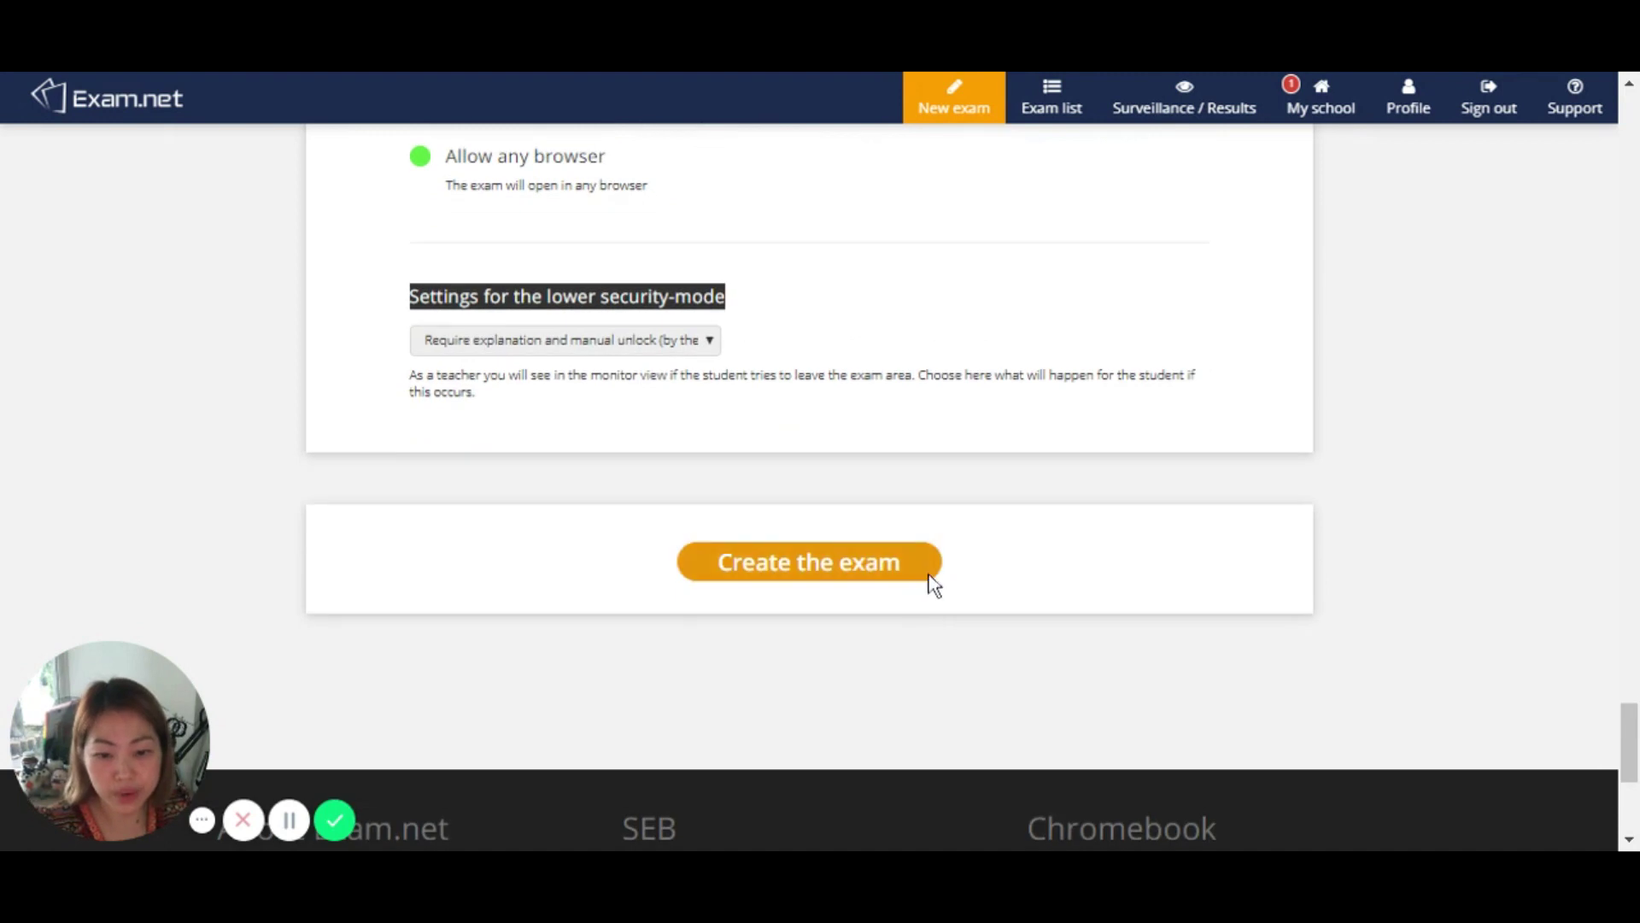
{"action": "left_click", "coordinate": [871, 571]}
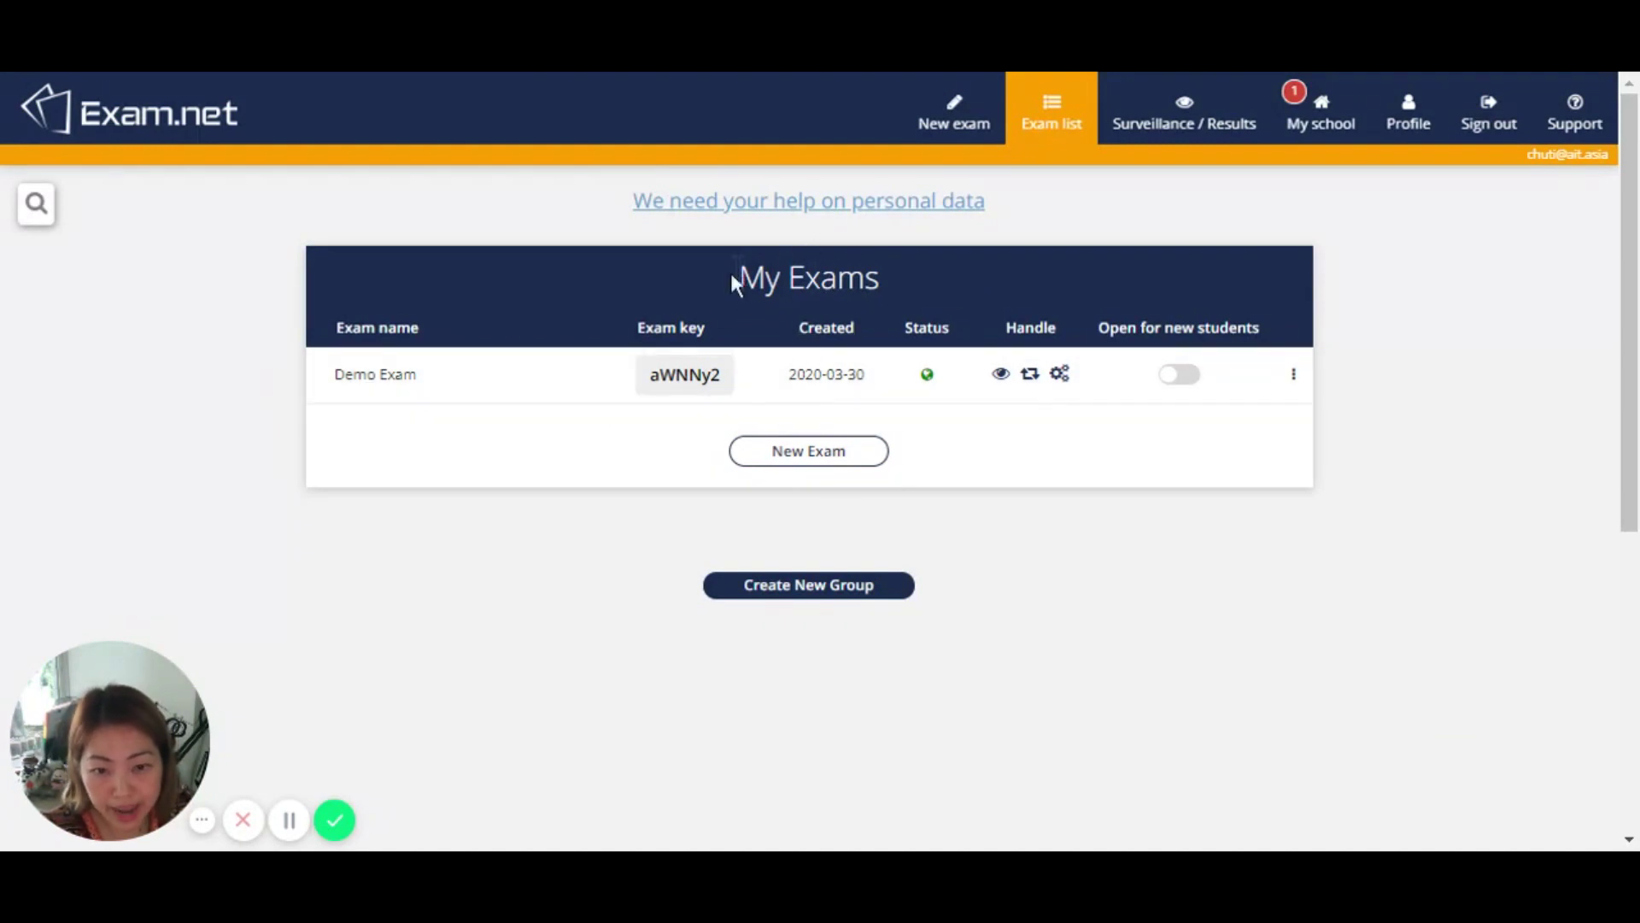
{"action": "left_click_drag", "start_coordinate": [736, 274], "coordinate": [1026, 301]}
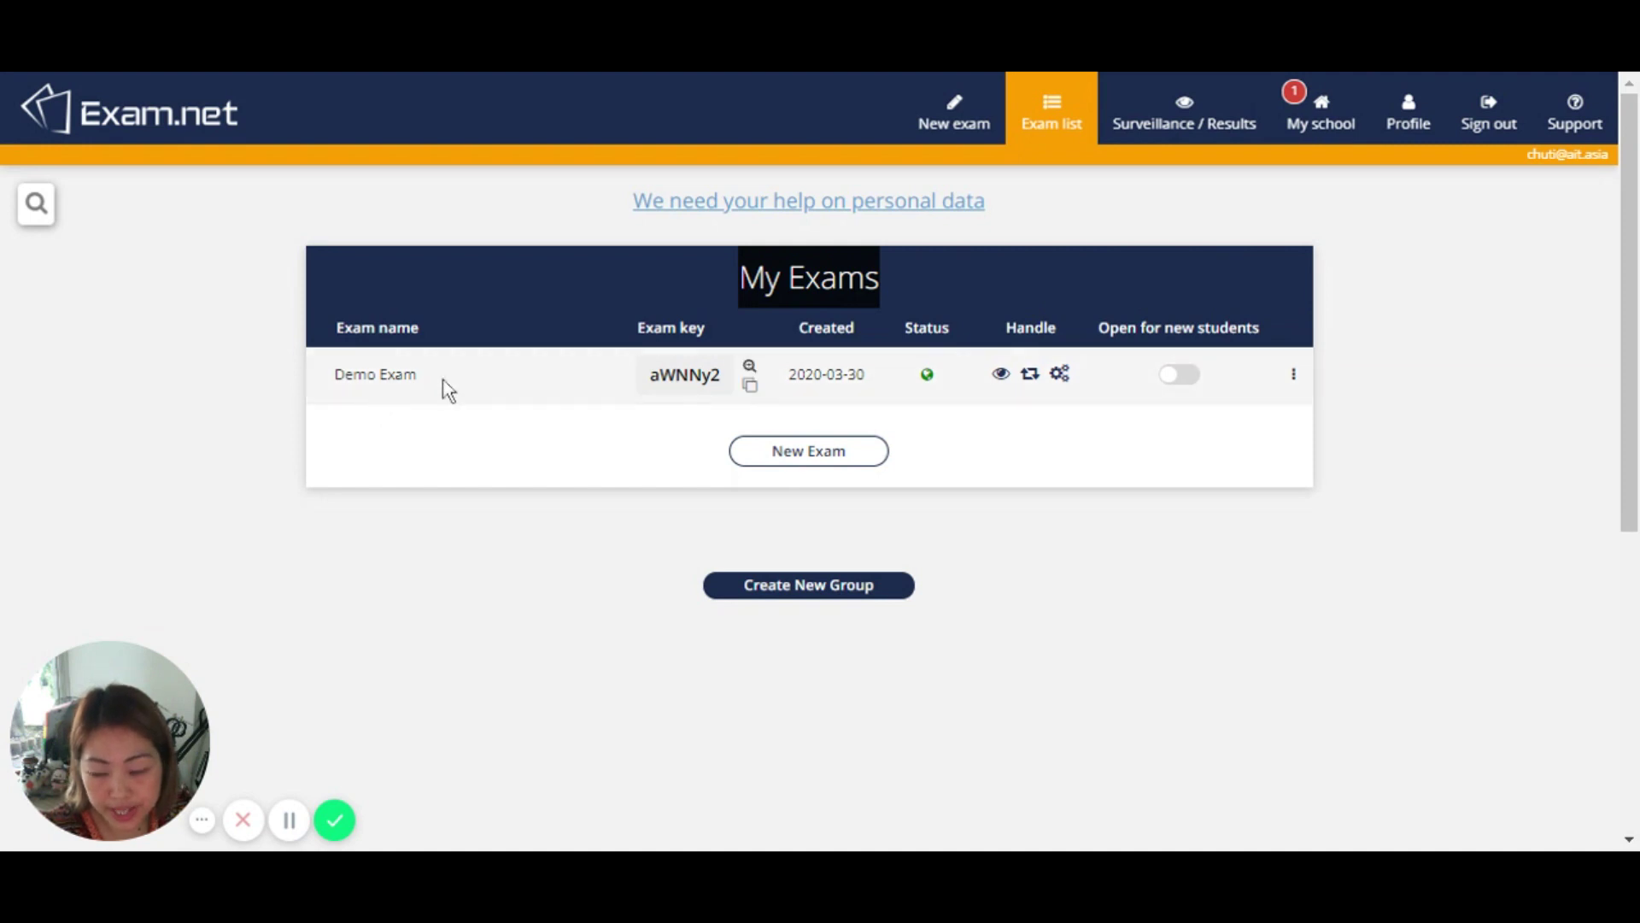
{"action": "left_click_drag", "start_coordinate": [443, 388], "coordinate": [338, 380]}
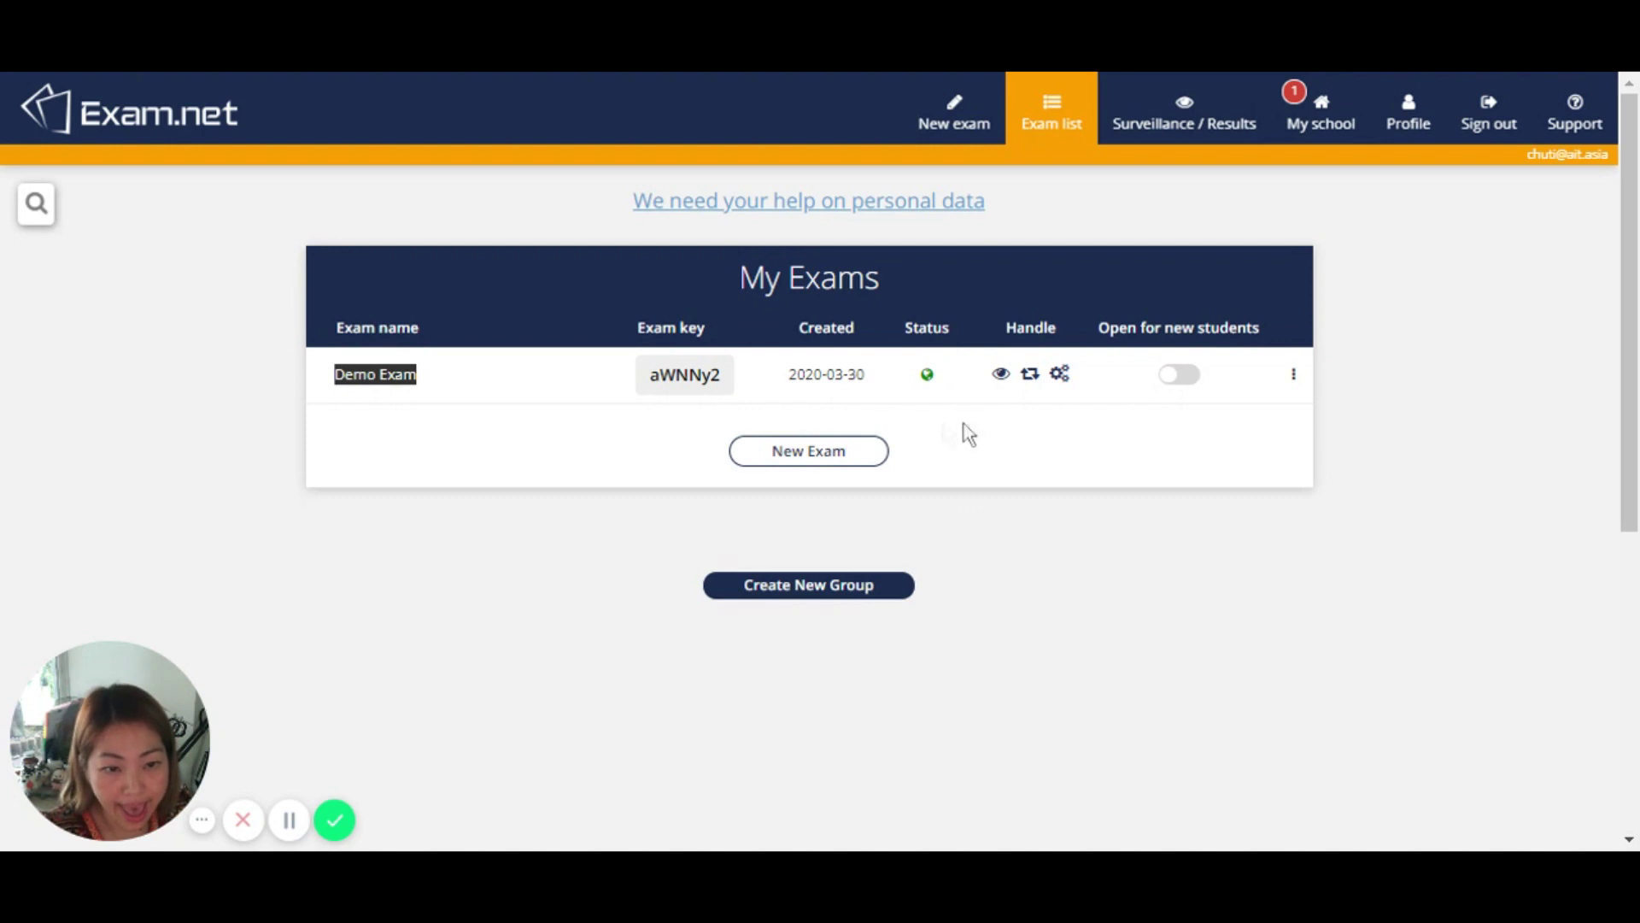
Step: Switch Demo Exam to 'Open for new students' and confirm opening it
{"action": "left_click", "coordinate": [1186, 376]}
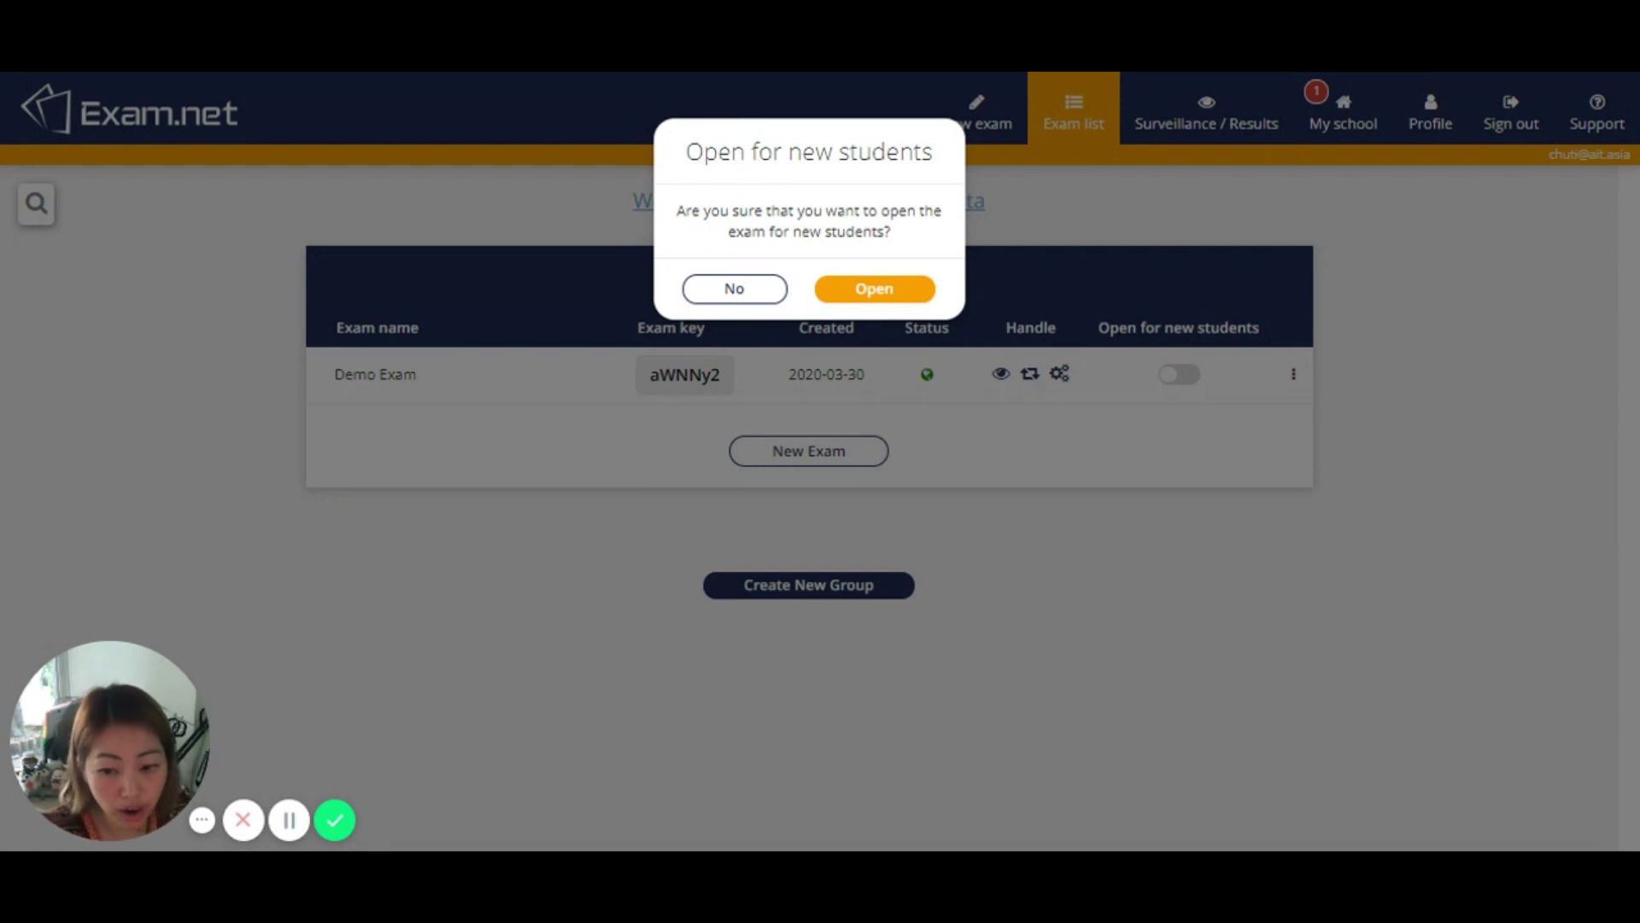
{"action": "left_click", "coordinate": [873, 290]}
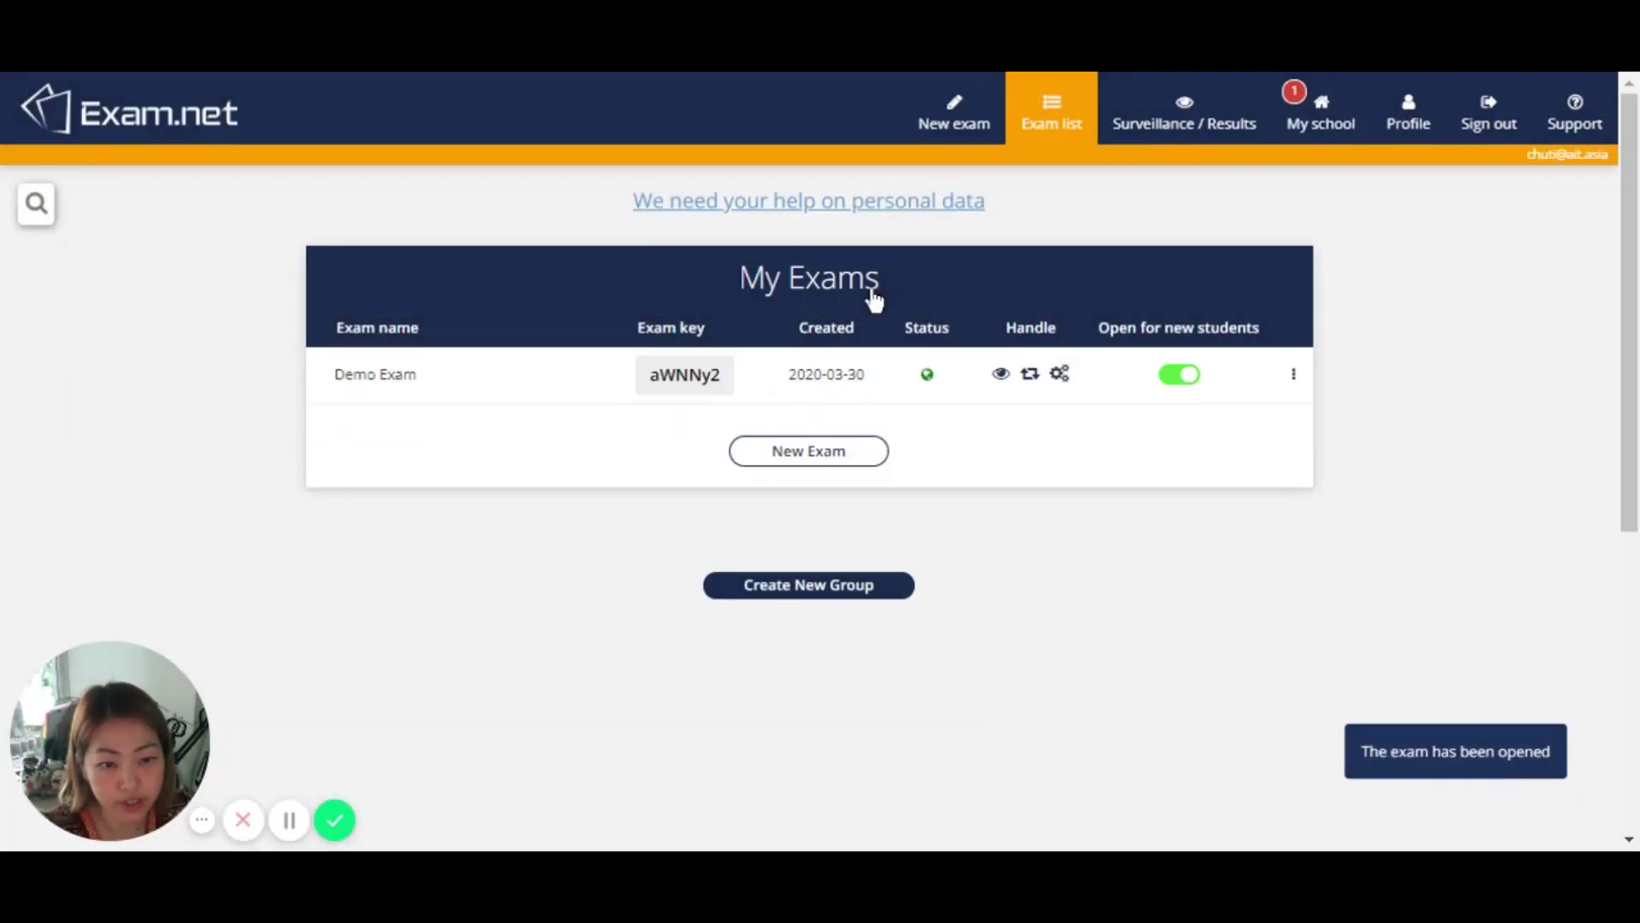